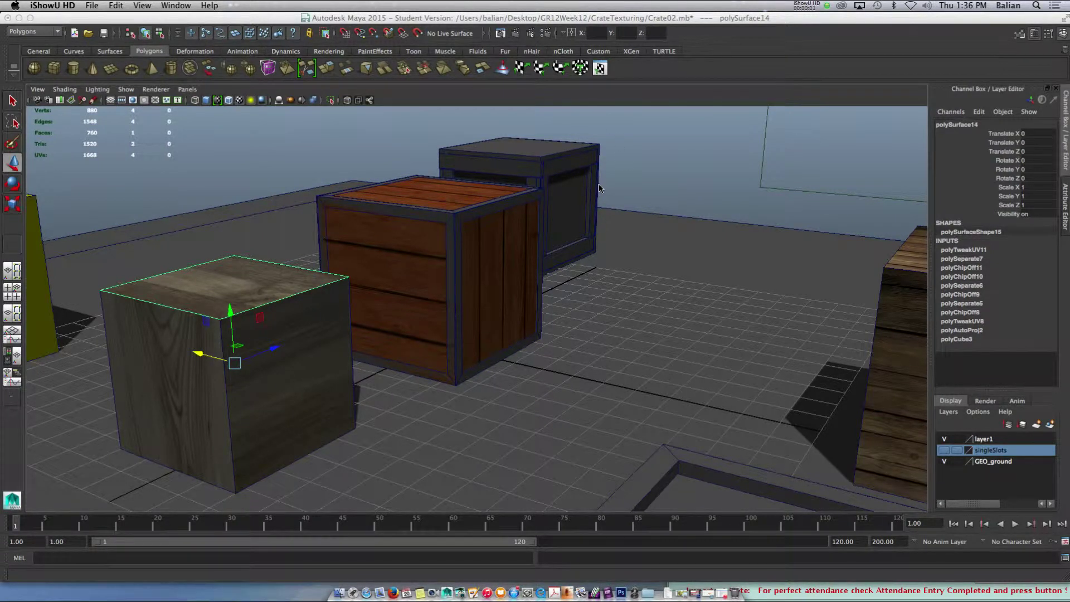
Step: Examine the separate top and side faces of the red wooden crate in the finished scene
left_click_drag(590, 200, 411, 167, "alt")
scroll(410, 190, "up", 3)
left_click(410, 167)
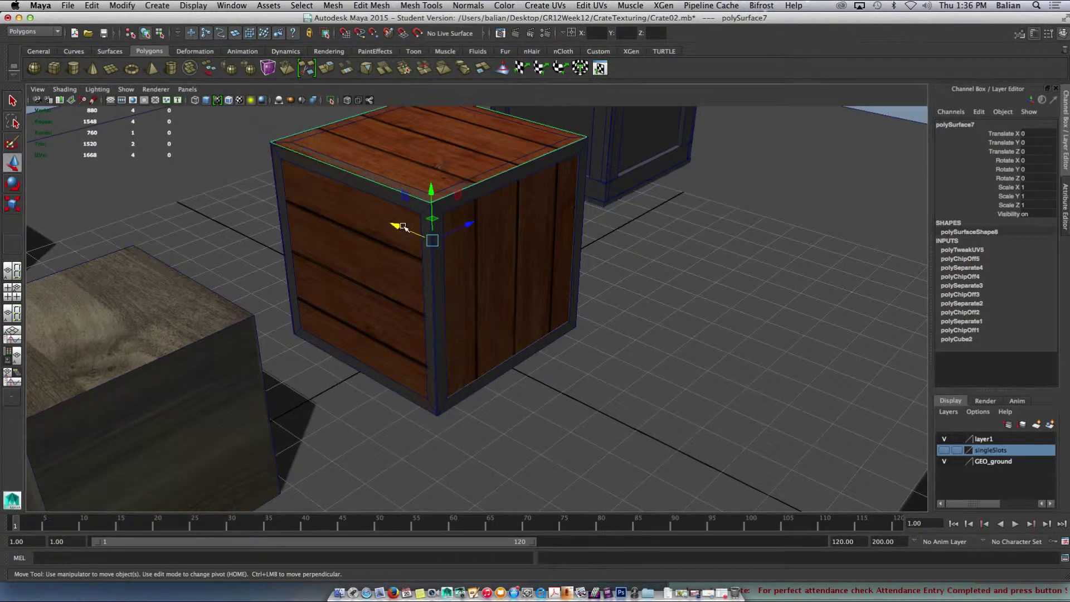
left_click(393, 233)
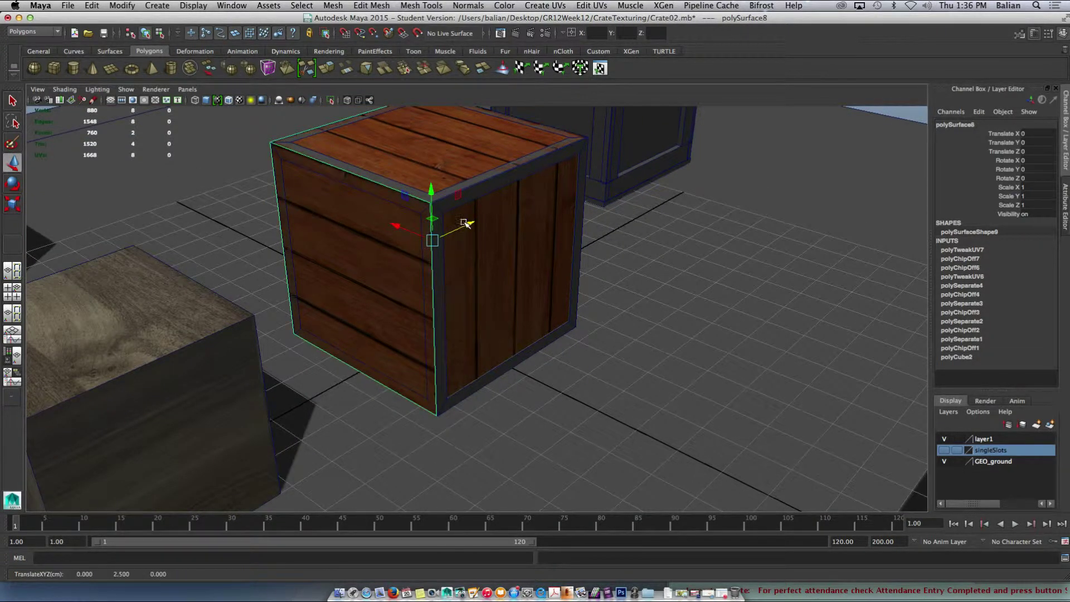
left_click_drag(490, 230, 544, 215, "alt")
left_click(451, 166)
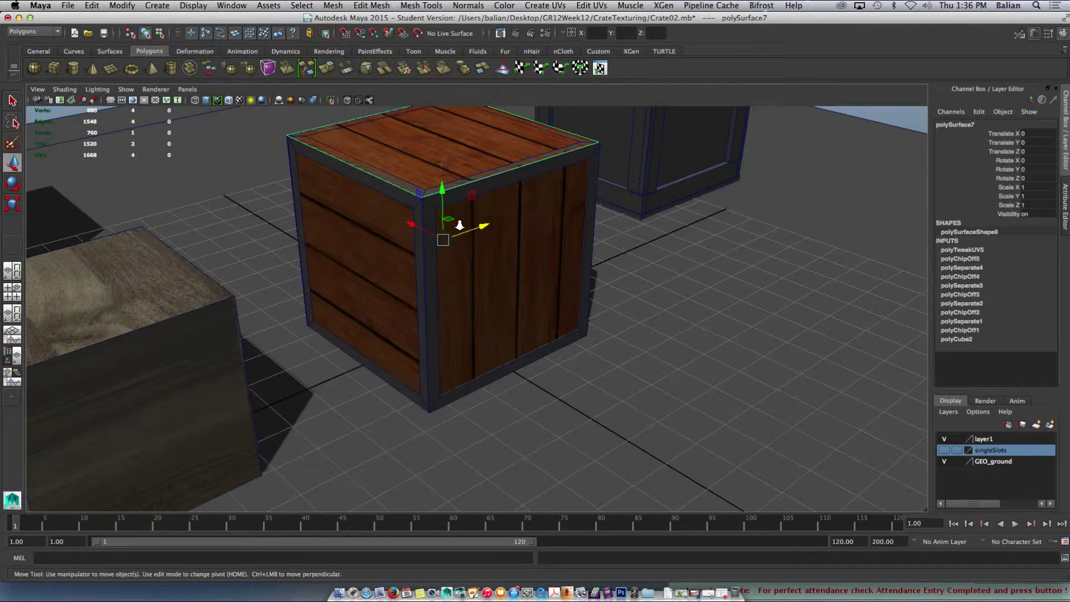
scroll(459, 225, "down", 5)
scroll(459, 225, "down", 3)
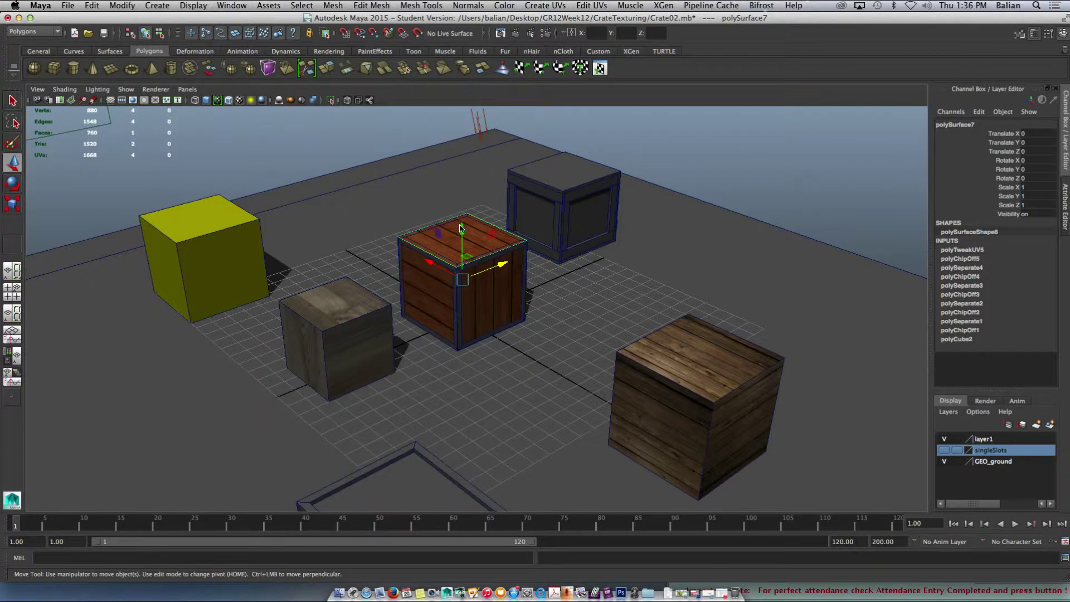
Step: Start a new empty scene and create a polygon plane in it
key("super+s")
left_click(507, 322)
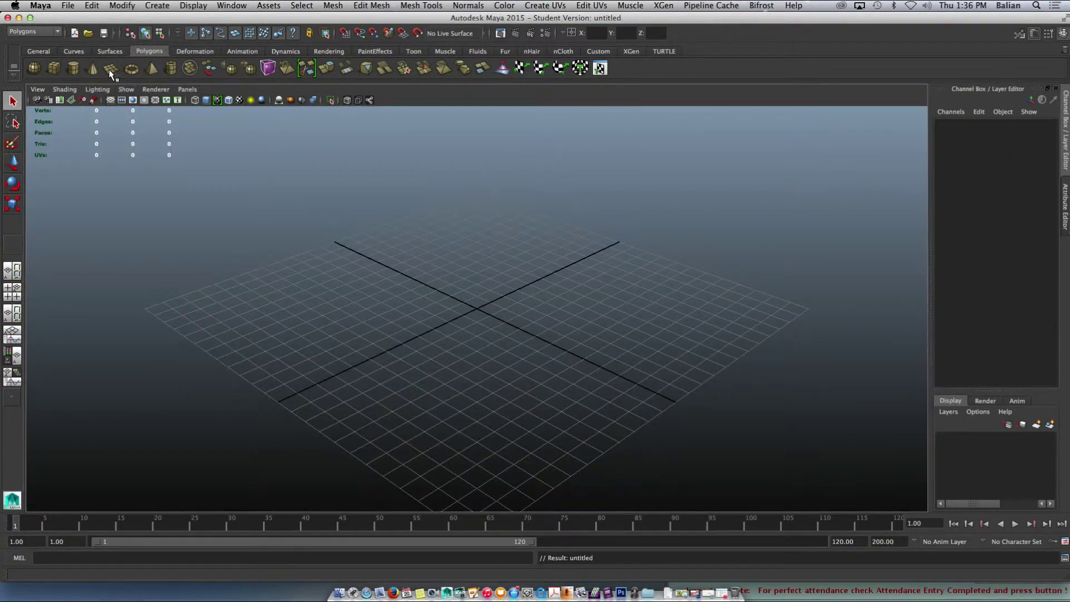
left_click(111, 69)
key("f")
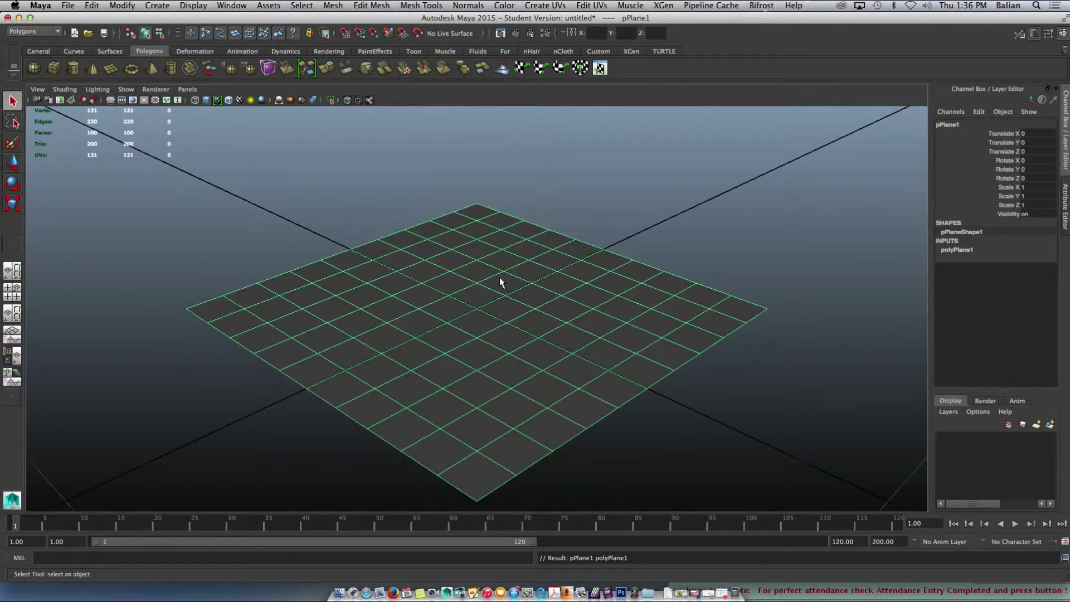
Step: Set the plane's width and height to 50 and its width and height subdivisions to 1
left_click(965, 251)
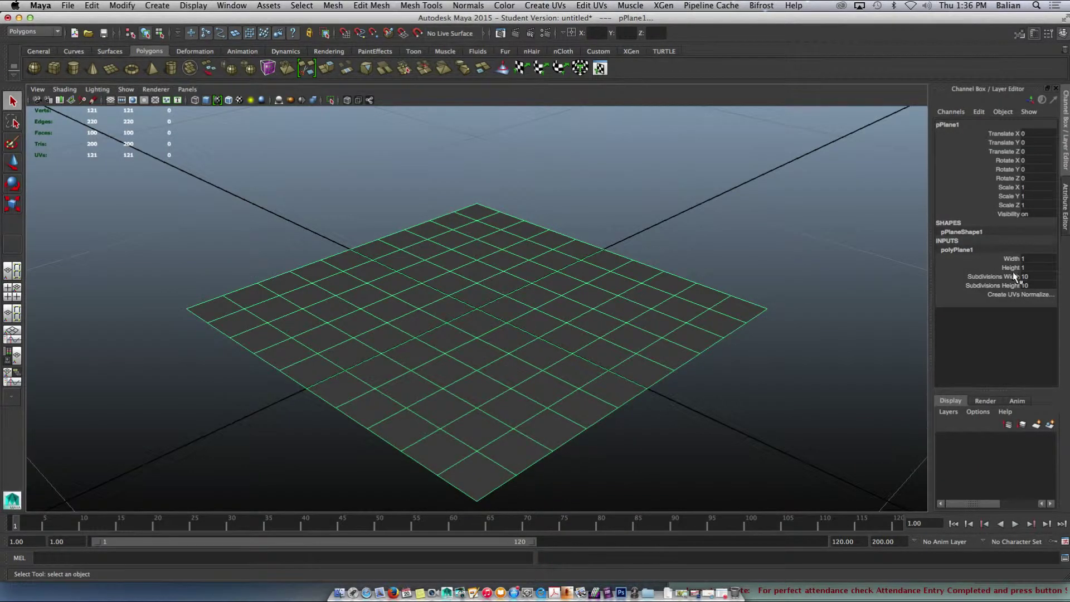
left_click_drag(1006, 259, 1005, 286)
type("50")
key("Return")
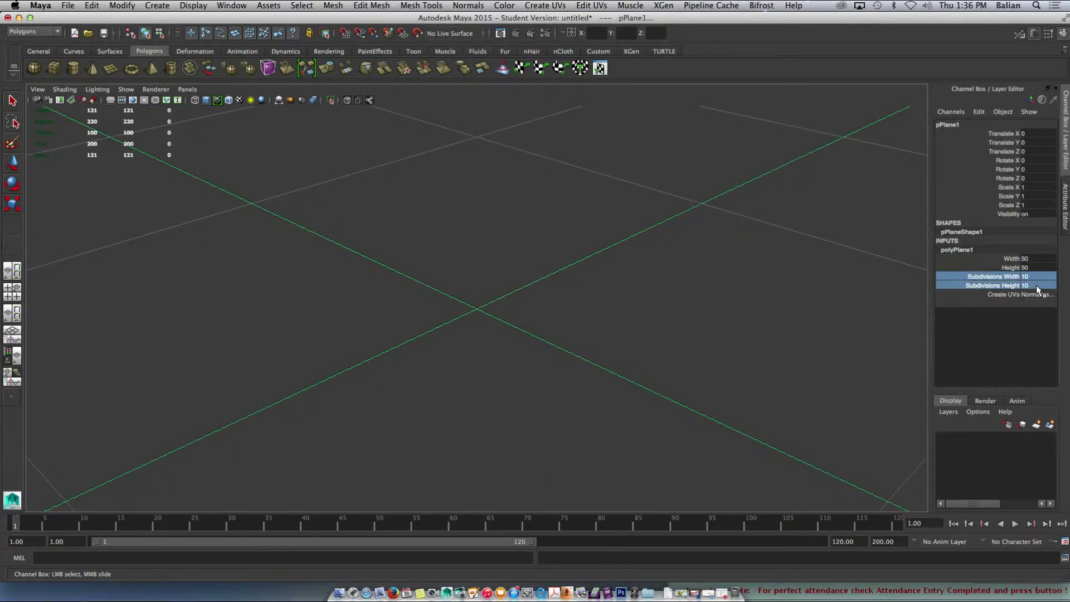
type("1")
key("Return")
scroll(581, 223, "down", 6)
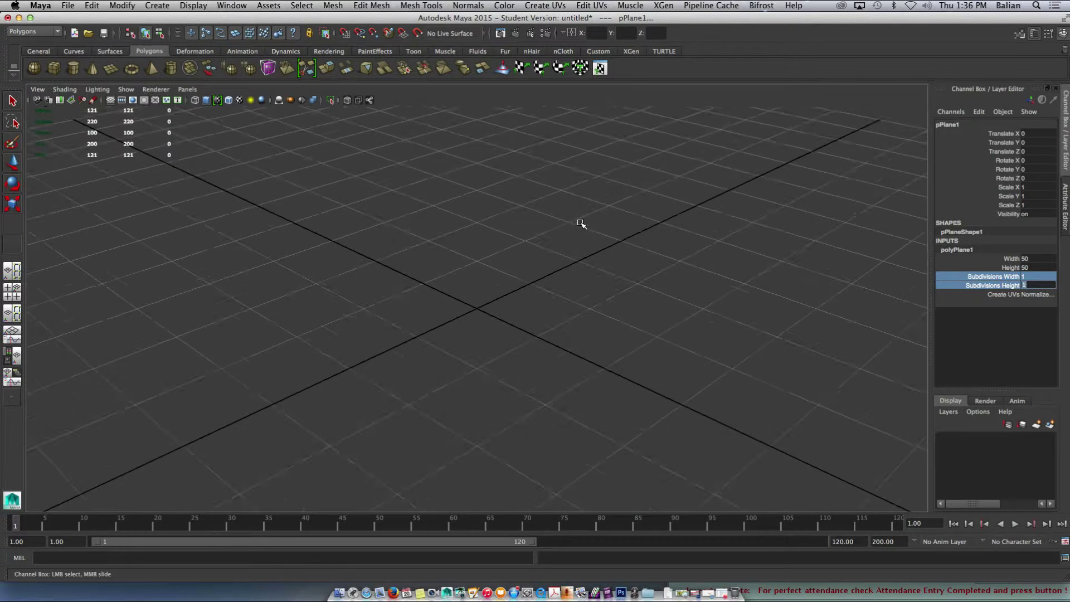
scroll(581, 223, "down", 8)
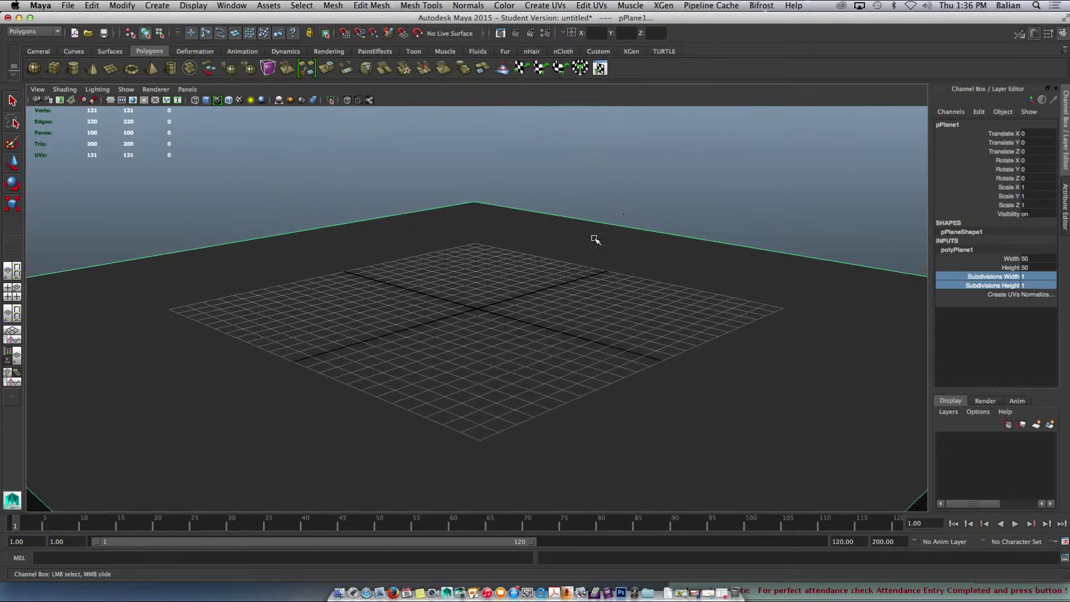
left_click(620, 218)
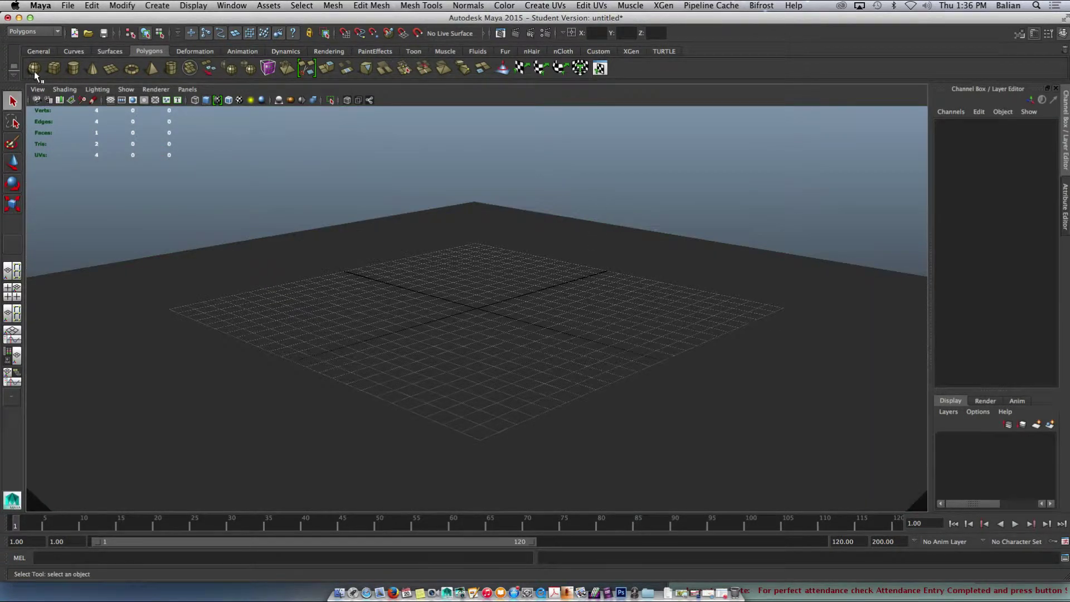
Step: Create a polygon cube and set its width, height and depth to 5
left_click(53, 68)
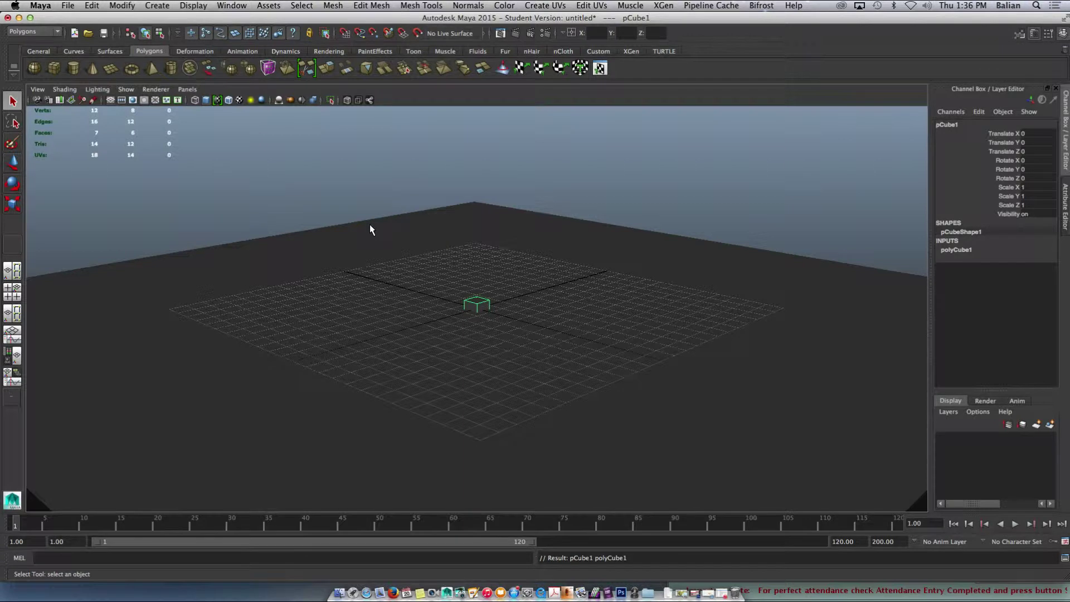
key("f")
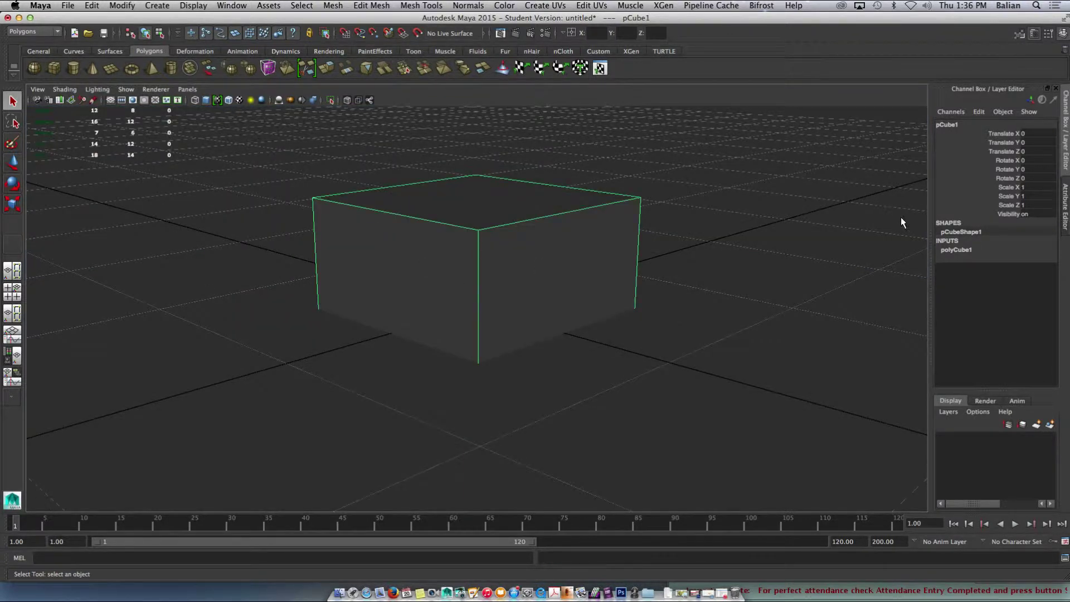
left_click(951, 249)
left_click_drag(1008, 260, 1032, 276)
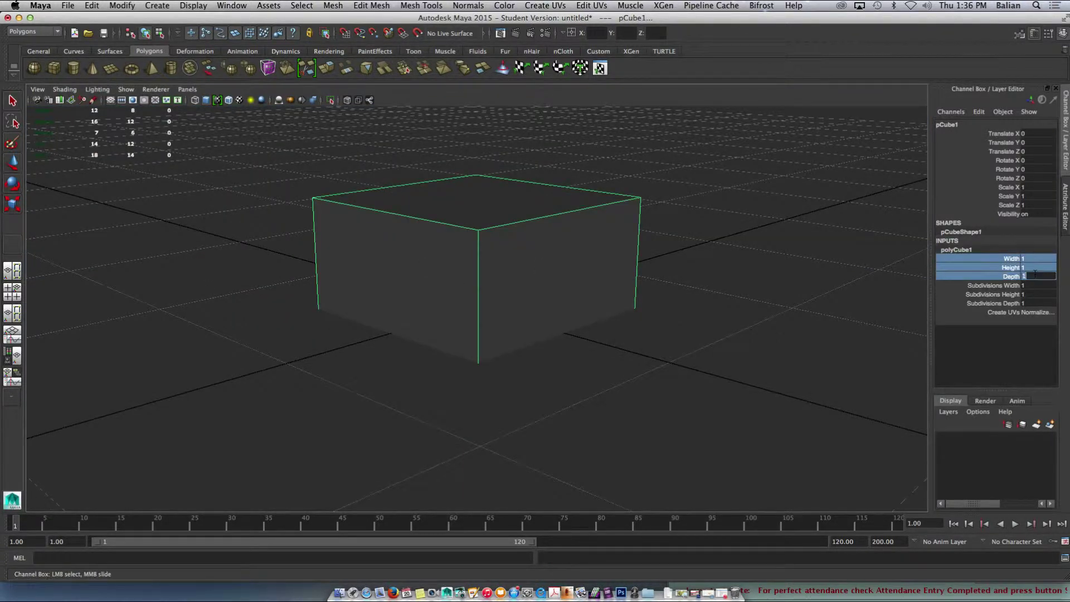
type("5")
key("Return")
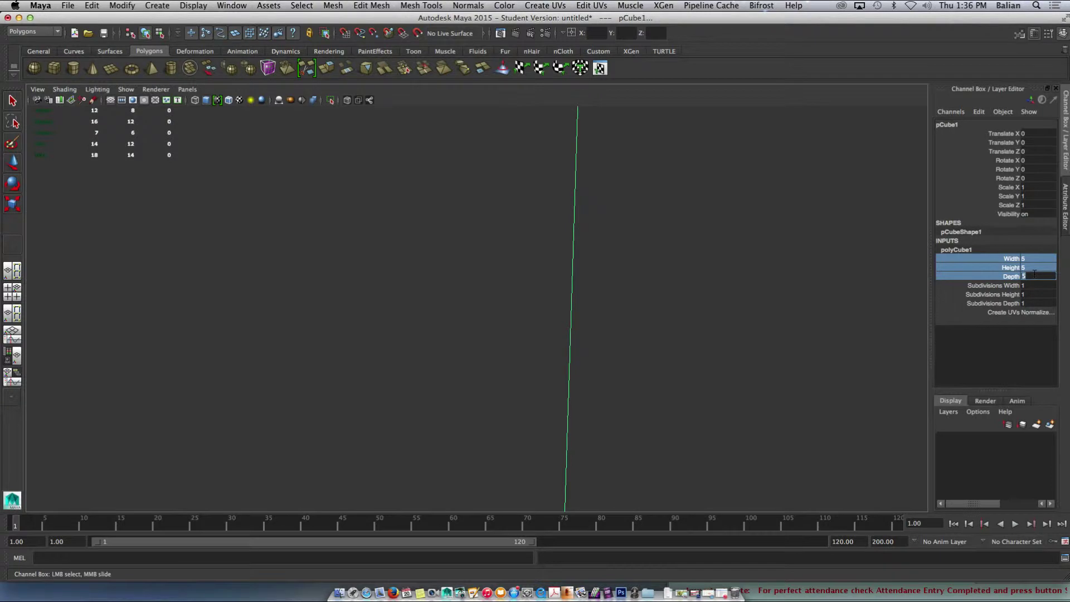
Step: Raise the cube onto the ground plane by setting its Translate Y to 2.5
left_click(1036, 142)
type("2.5")
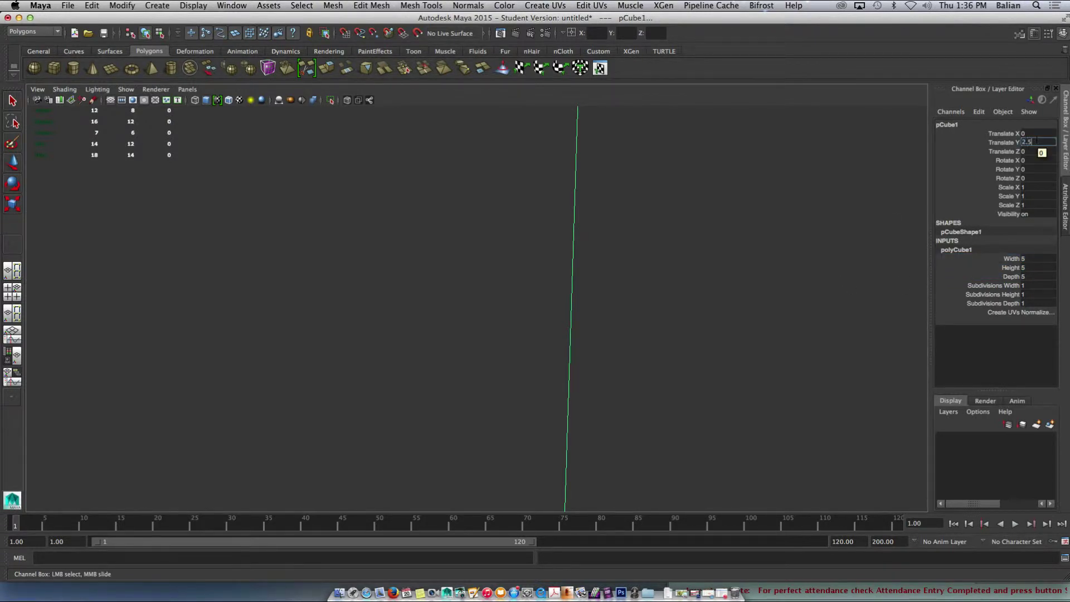
key("Return")
scroll(613, 219, "down", 5)
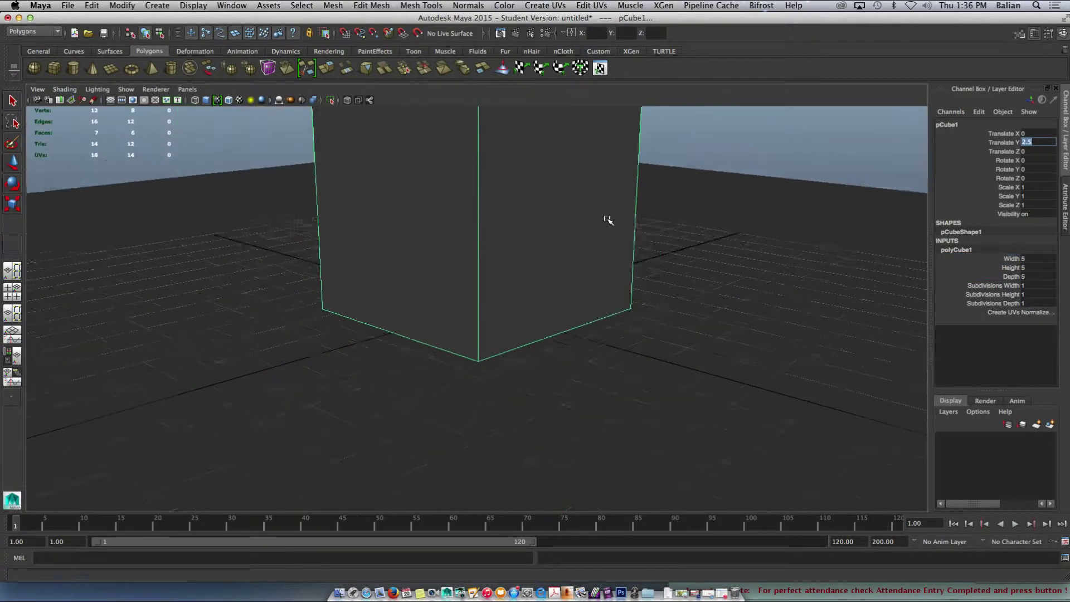
left_click_drag(609, 220, 505, 246, "alt")
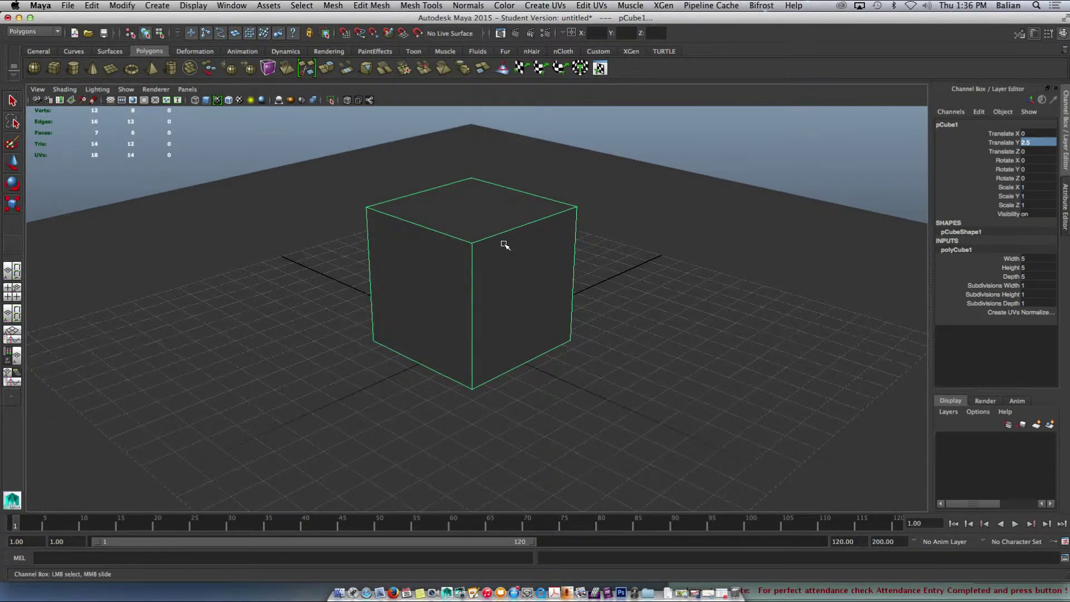
Step: Select the cube's top and side faces in face mode and return to object mode
right_click_drag(494, 219, 494, 247)
left_click(479, 222)
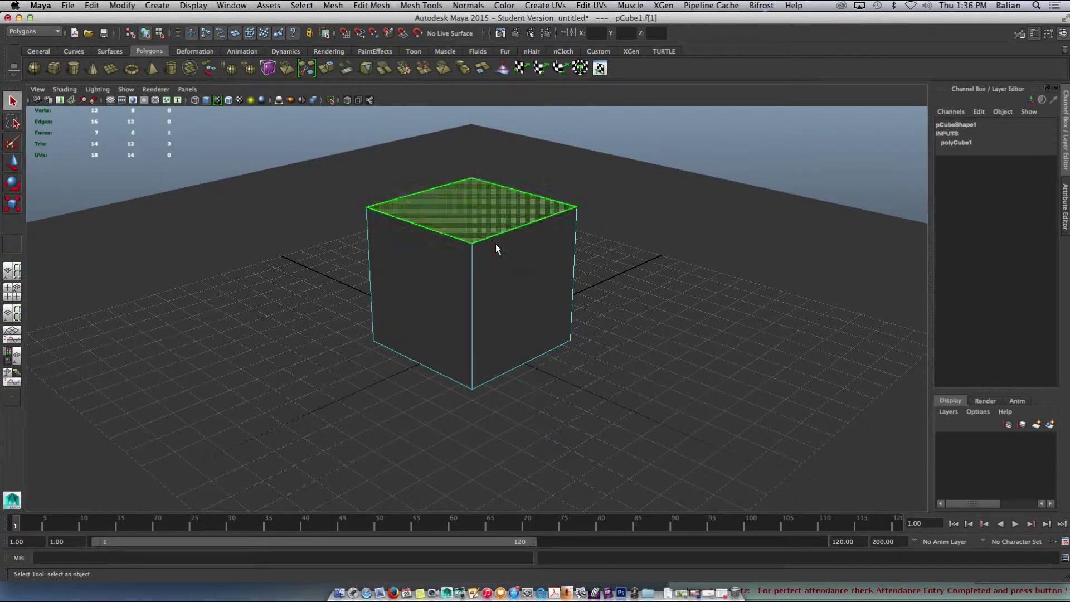
left_click(498, 250, "shift")
left_click(450, 249, "shift")
left_click(452, 225)
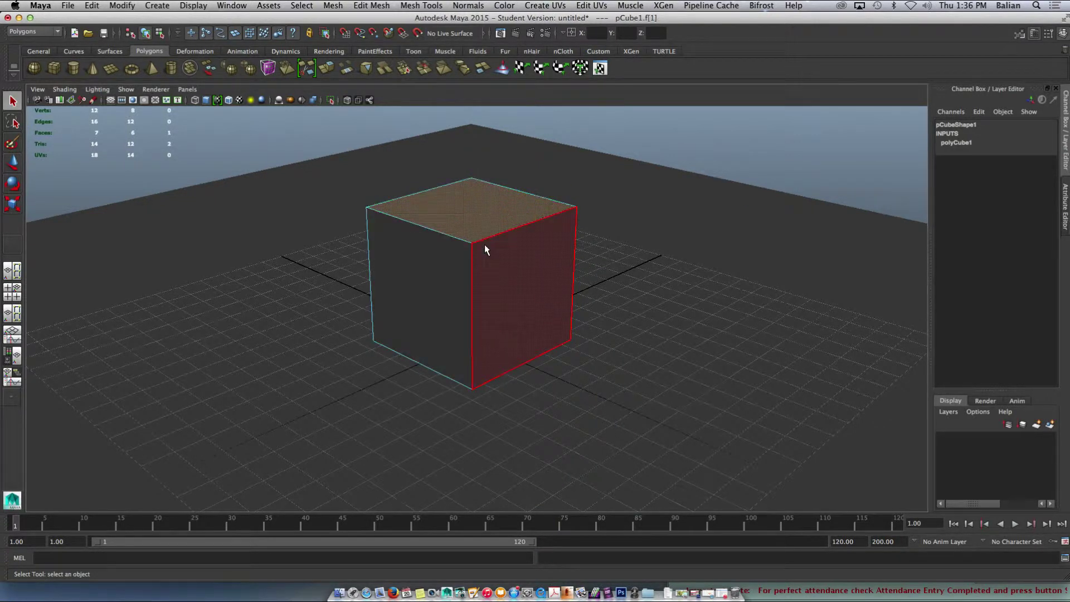
left_click(484, 244)
right_click_drag(486, 225, 490, 217)
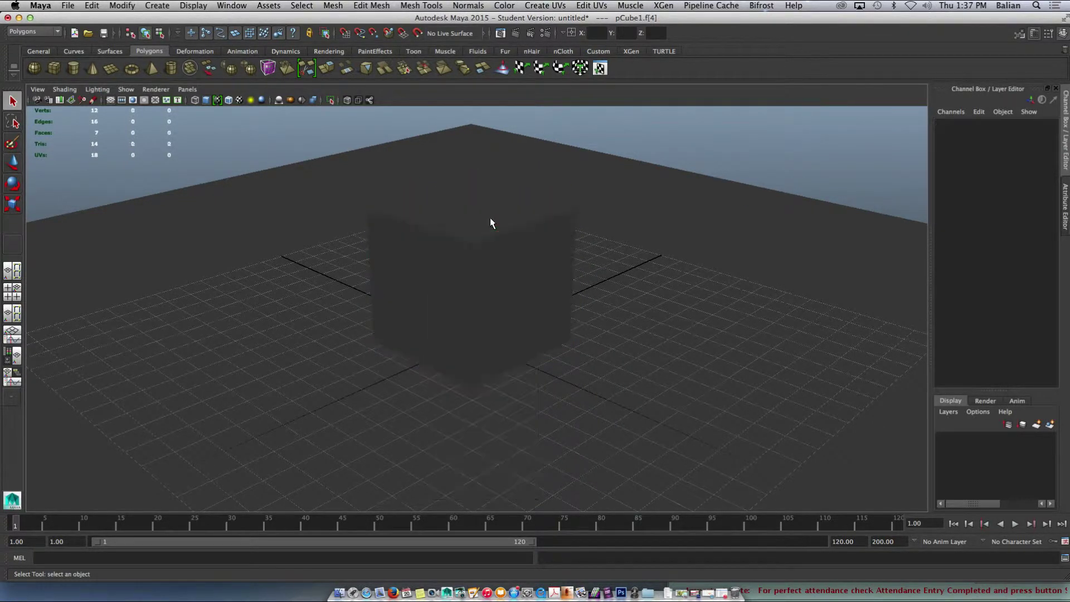
Step: Assign a new Lambert material to the cube and name the material Crate01
key("f")
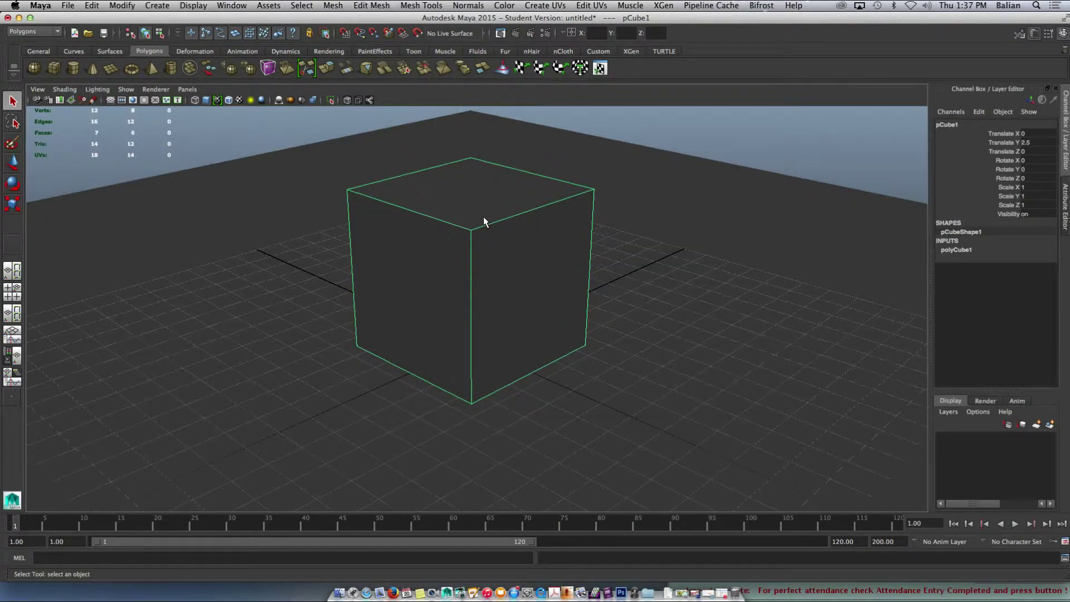
left_click_drag(492, 213, 490, 216, "alt")
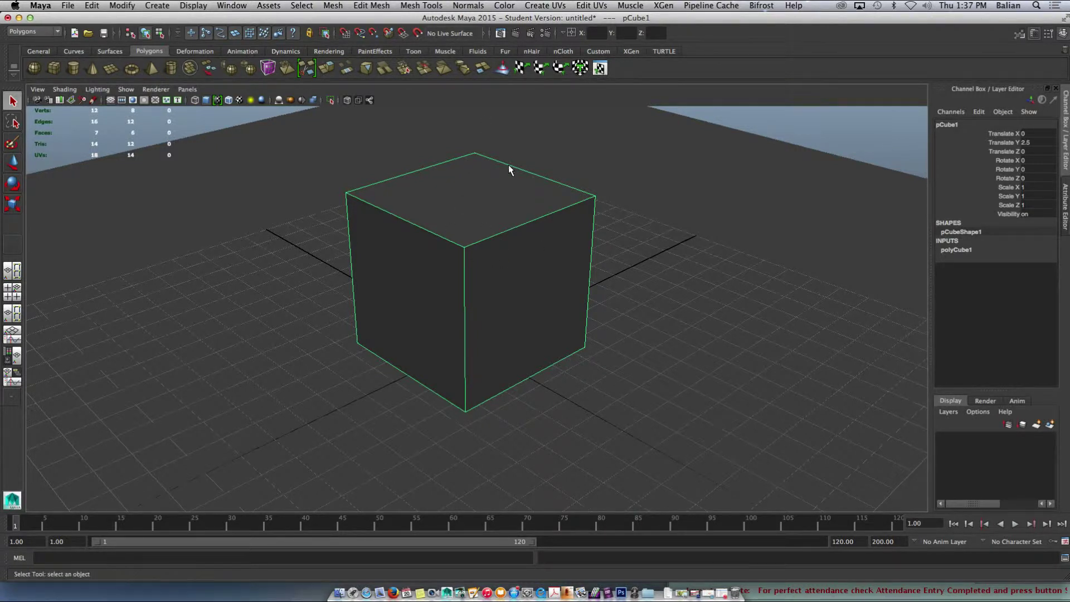
right_click_drag(489, 205, 497, 426)
left_click(460, 280)
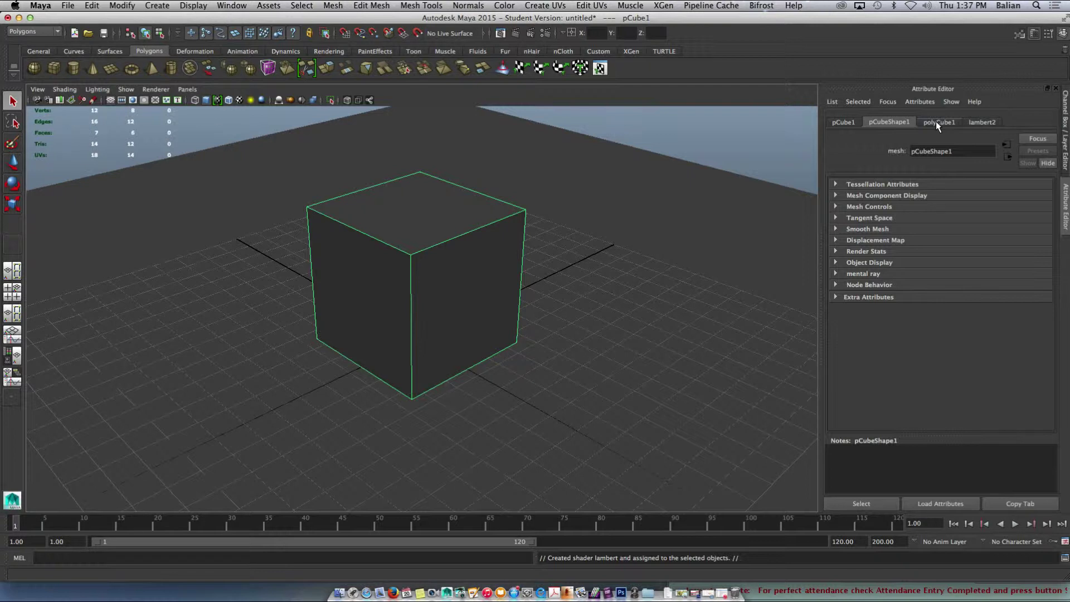
left_click(935, 121)
left_click(853, 121)
left_click(886, 120)
left_click(934, 121)
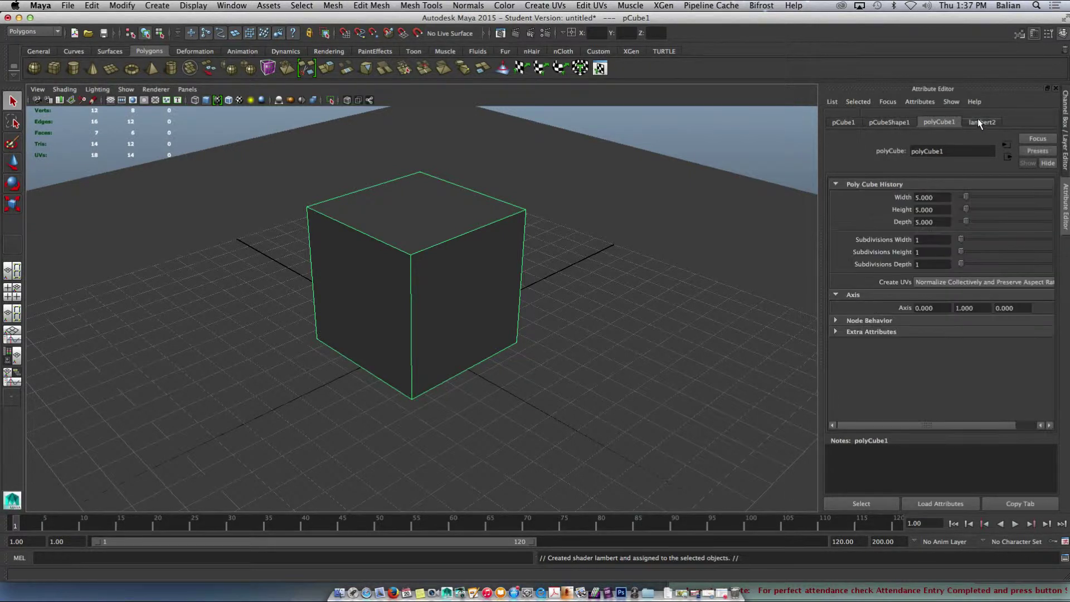
left_click(979, 120)
double_click(925, 151)
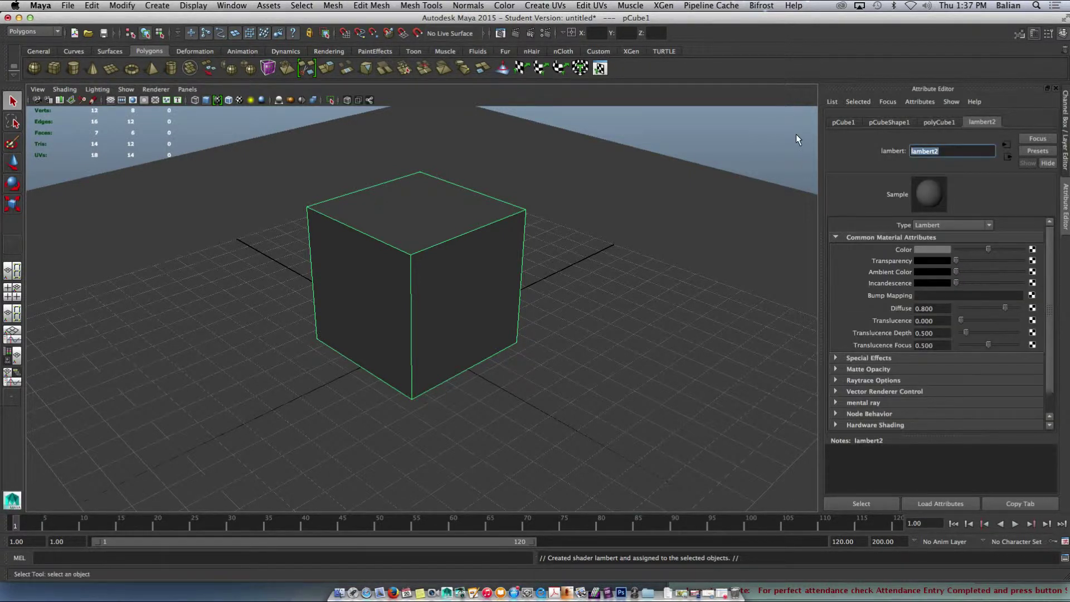
type("Crate01")
key("Return")
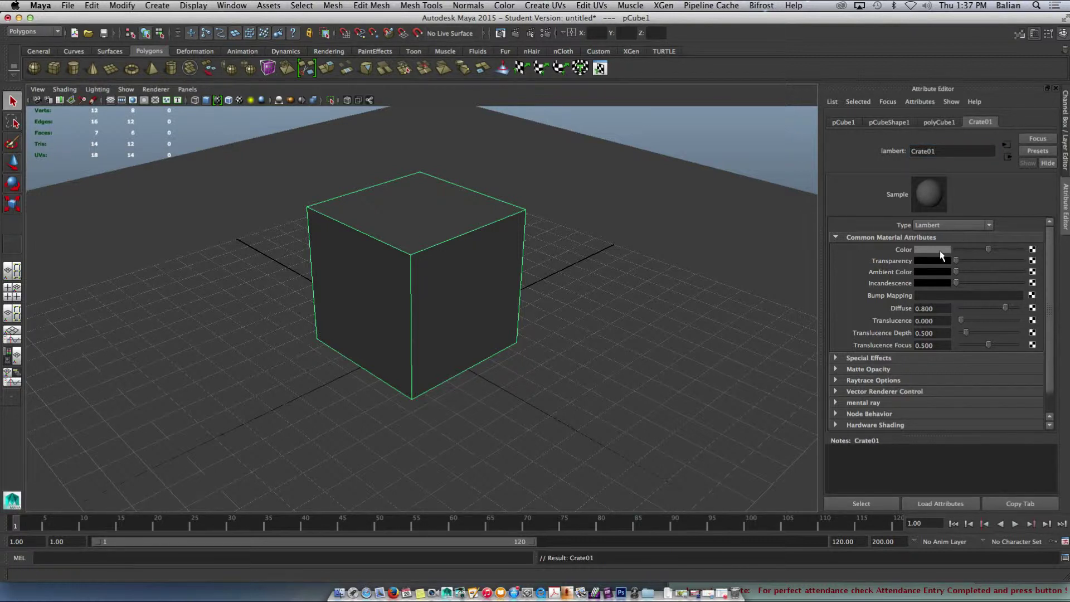
Step: Connect a File texture to the Color of Crate01 and browse for its image in the Desktop's textures folder
left_click(1032, 250)
left_click(425, 154)
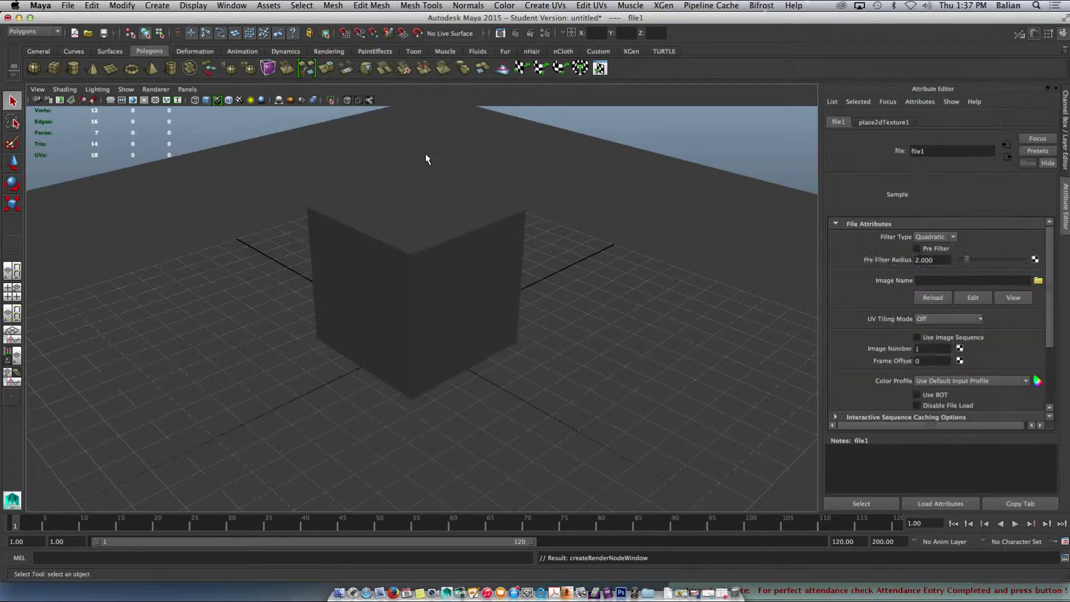
left_click(1038, 281)
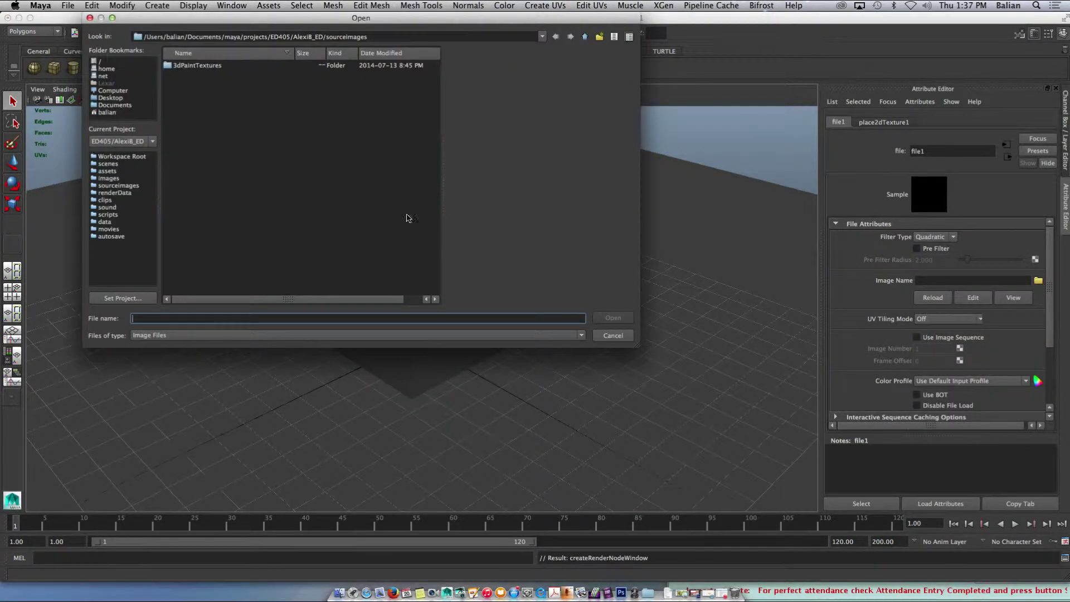
left_click(110, 98)
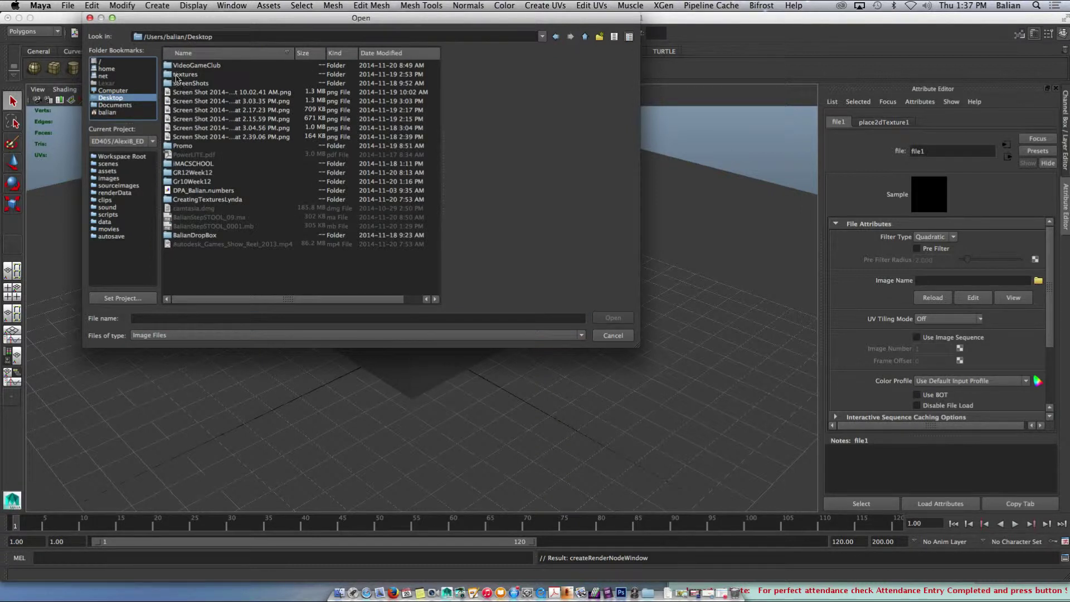
double_click(177, 75)
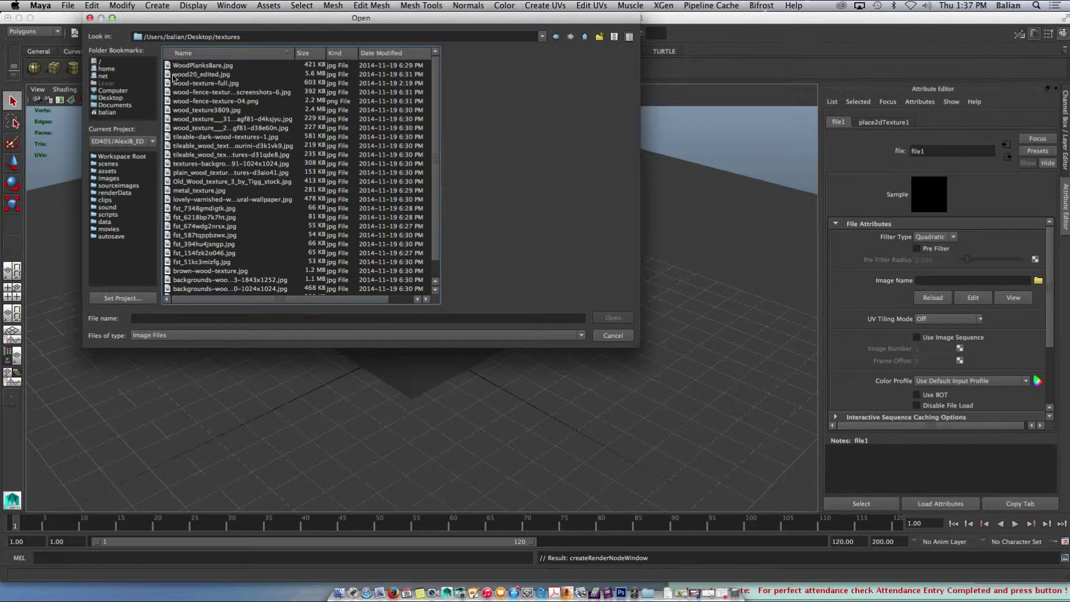
Step: Preview the wood images and load wood-texture-full.jpg as the file texture's image
left_click(190, 67)
key("Down")
key("Down")
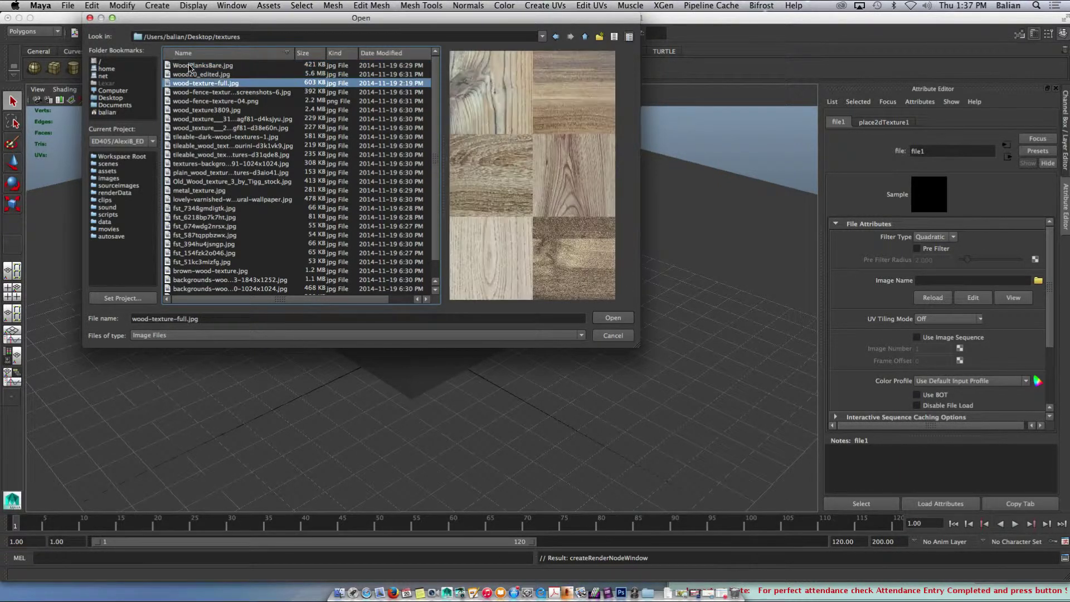
key("Down")
key("Down")
key("Up")
key("Up")
left_click(613, 318)
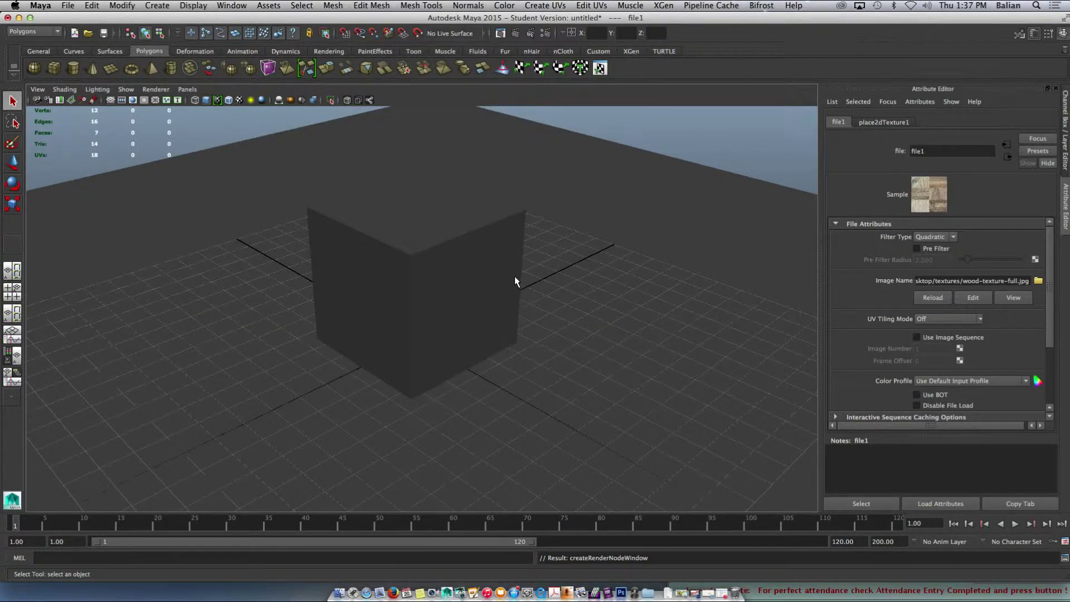
Step: Turn on textured shading in the viewport and select the cube
key("6")
scroll(451, 300, "up", 3)
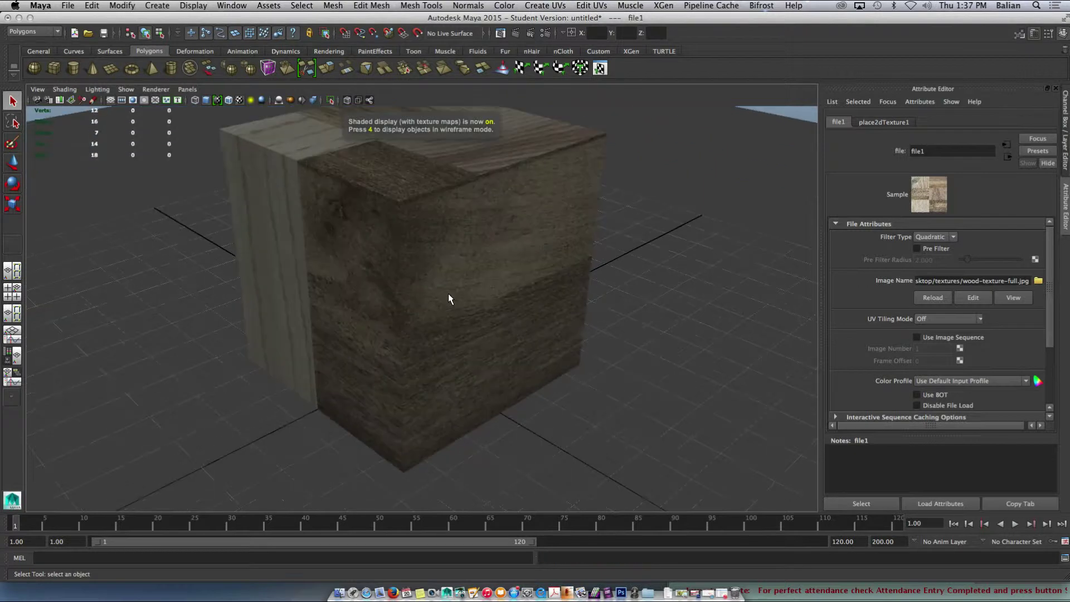
left_click_drag(450, 299, 370, 238, "alt")
left_click(388, 222)
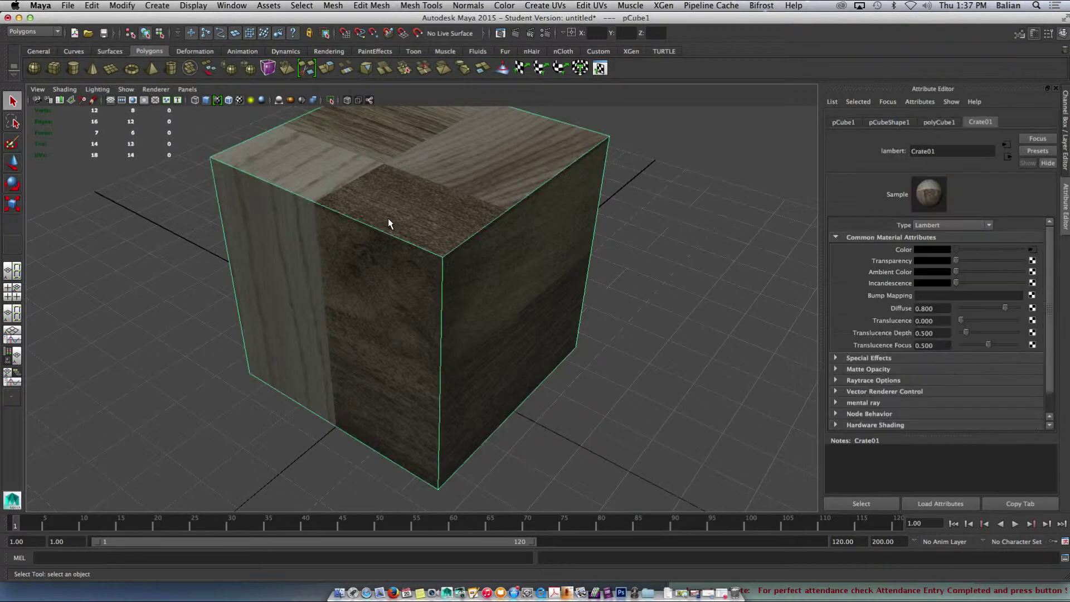
Step: Apply automatic UV mapping to the cube and review its layout method, scale mode and layout options, keeping the layout on Into Square
left_click(580, 69)
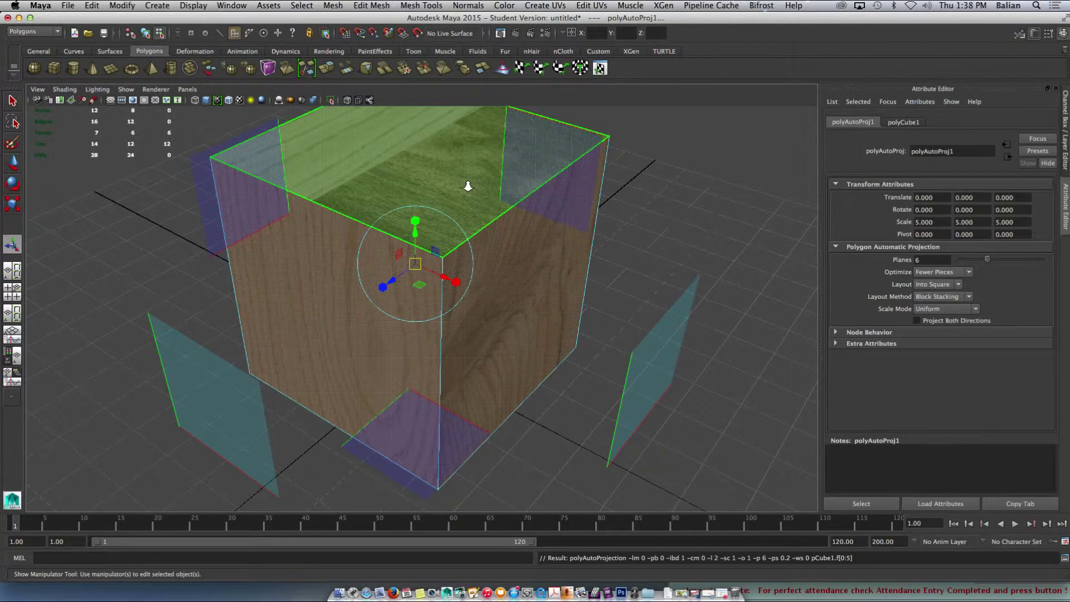
scroll(465, 187, "down", 4)
scroll(466, 187, "up", 3)
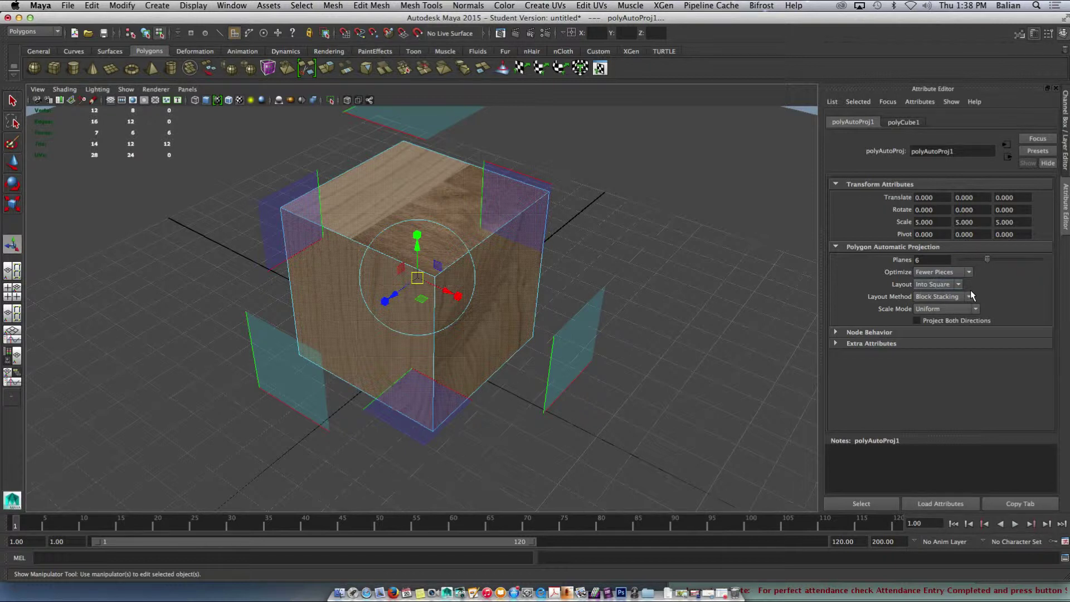
left_click(939, 297)
left_click(941, 309)
left_click(941, 309)
left_click(941, 284)
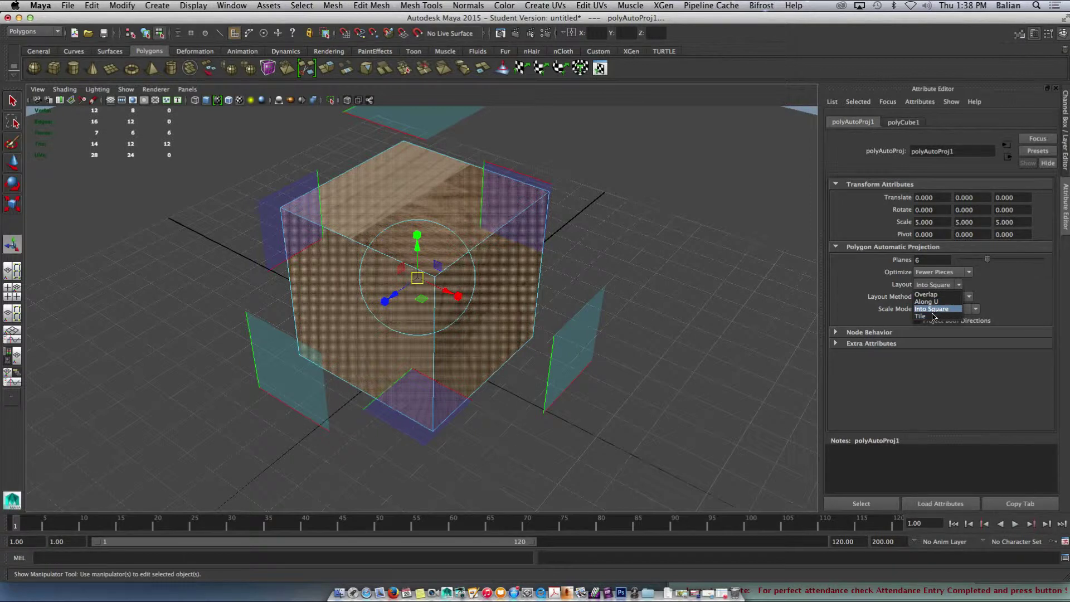
left_click(932, 310)
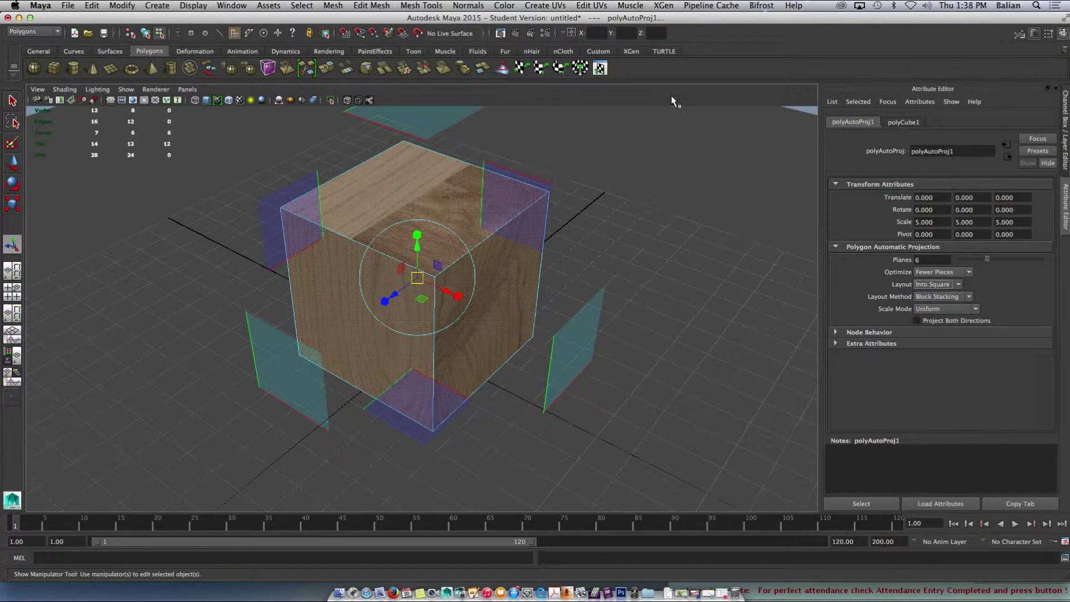
Step: Open the UV Texture Editor for the cube and dim the wood image behind the UVs
left_click(594, 7)
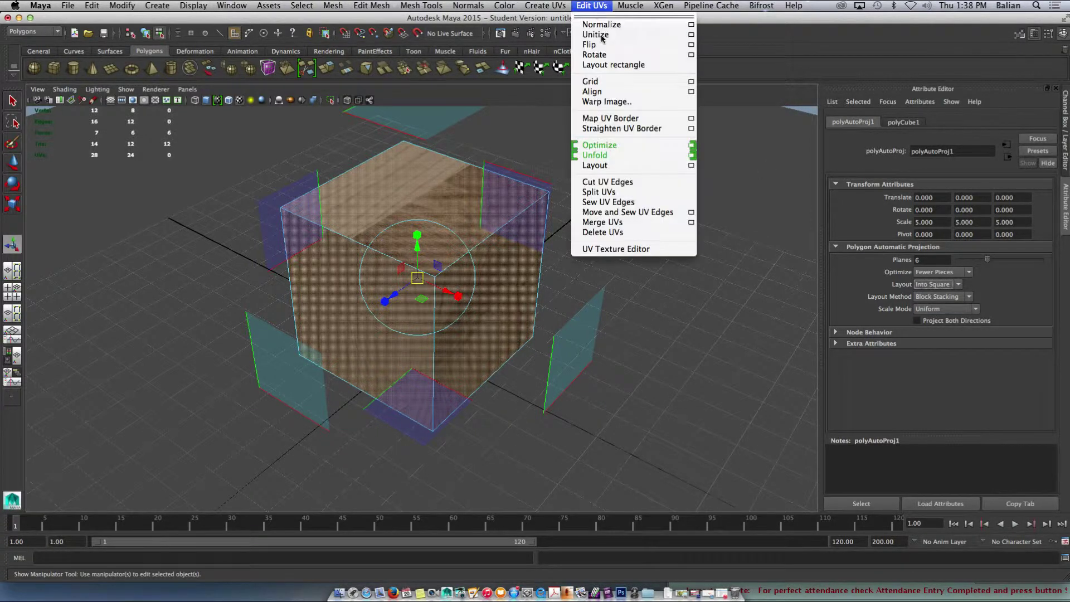
left_click(599, 249)
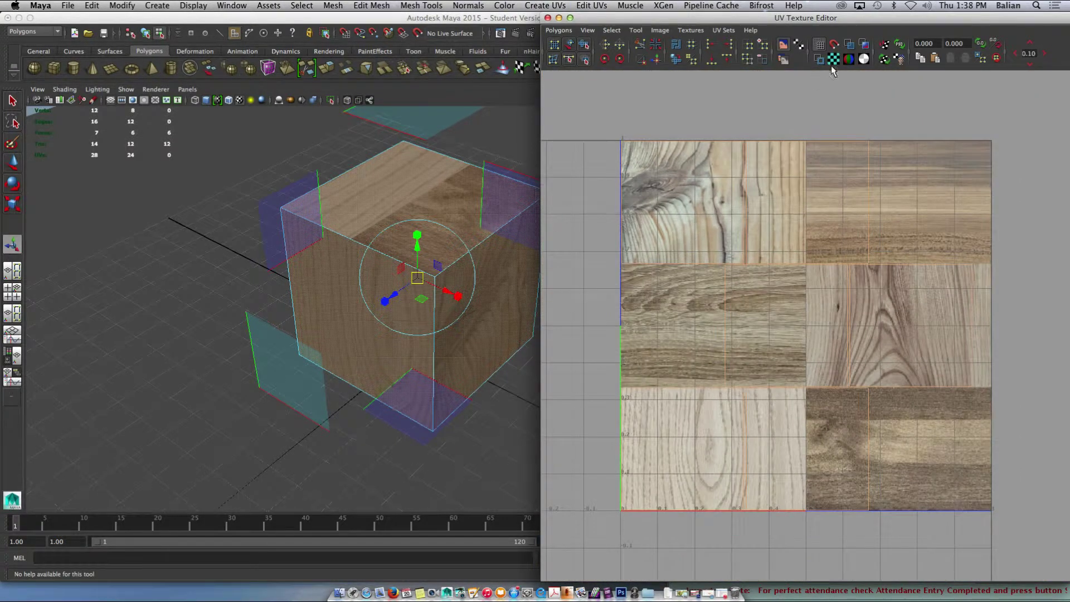
left_click(784, 59)
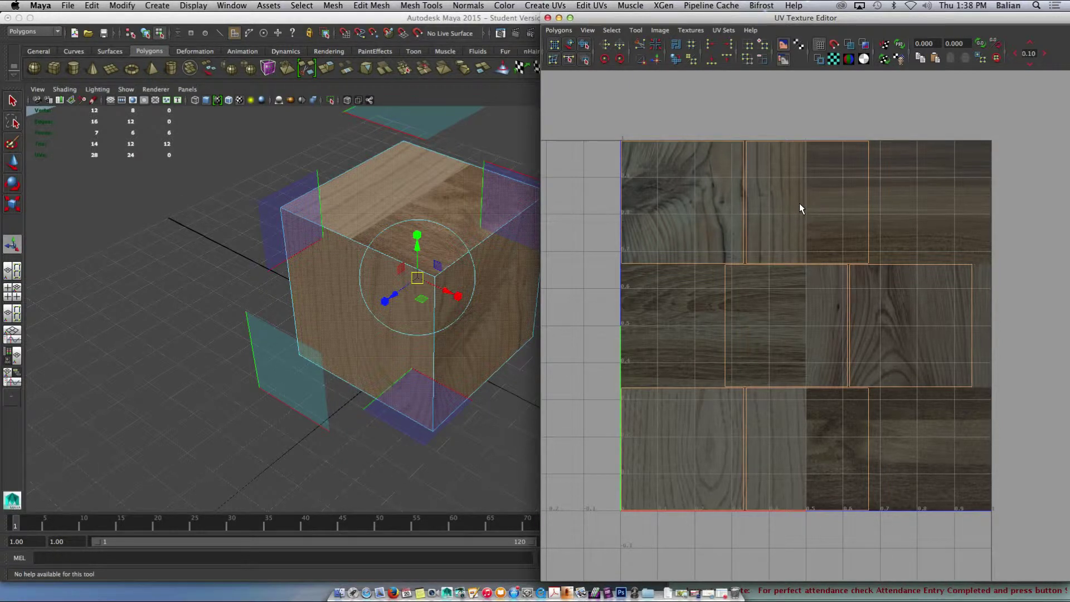
Step: Move the two top-row UV faces horizontally so each lies within its own top wood panel beside the central seam
right_click_drag(799, 203, 801, 226)
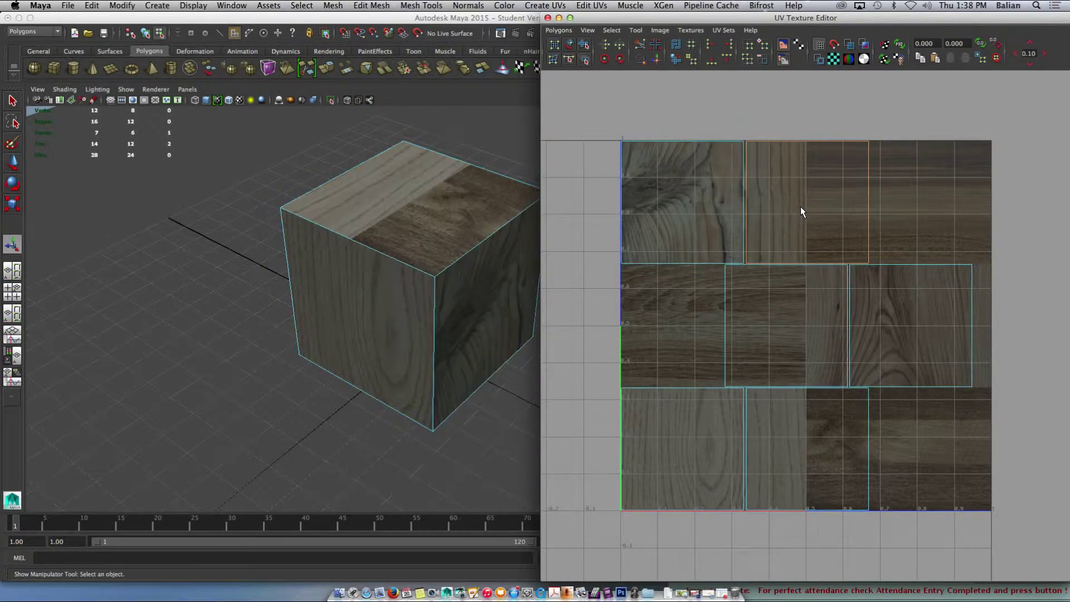
key("w")
left_click_drag(839, 204, 900, 209)
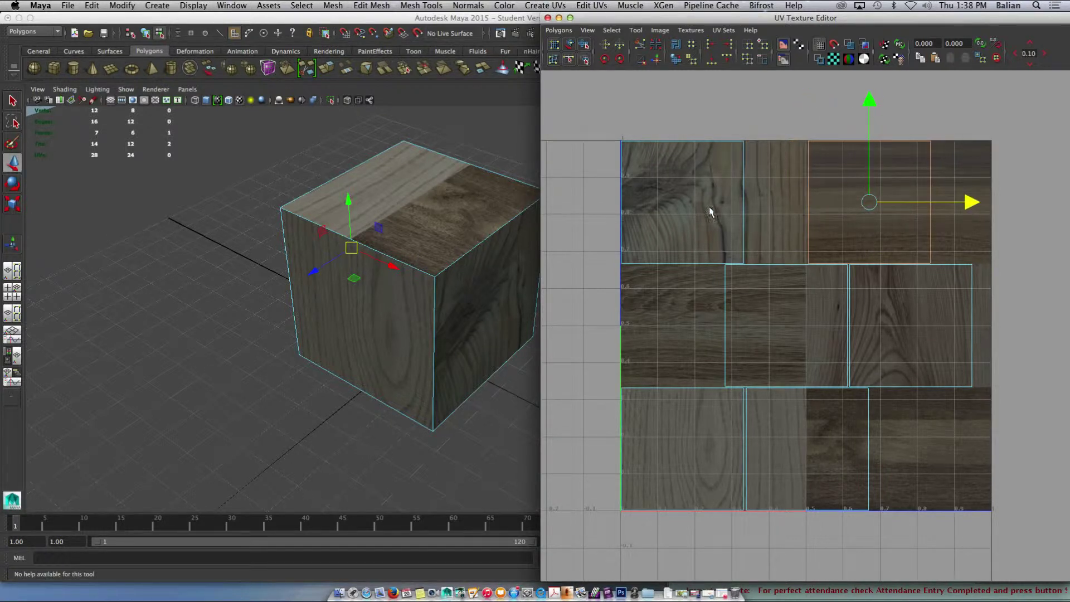
right_click_drag(709, 206, 701, 230)
left_click(700, 226)
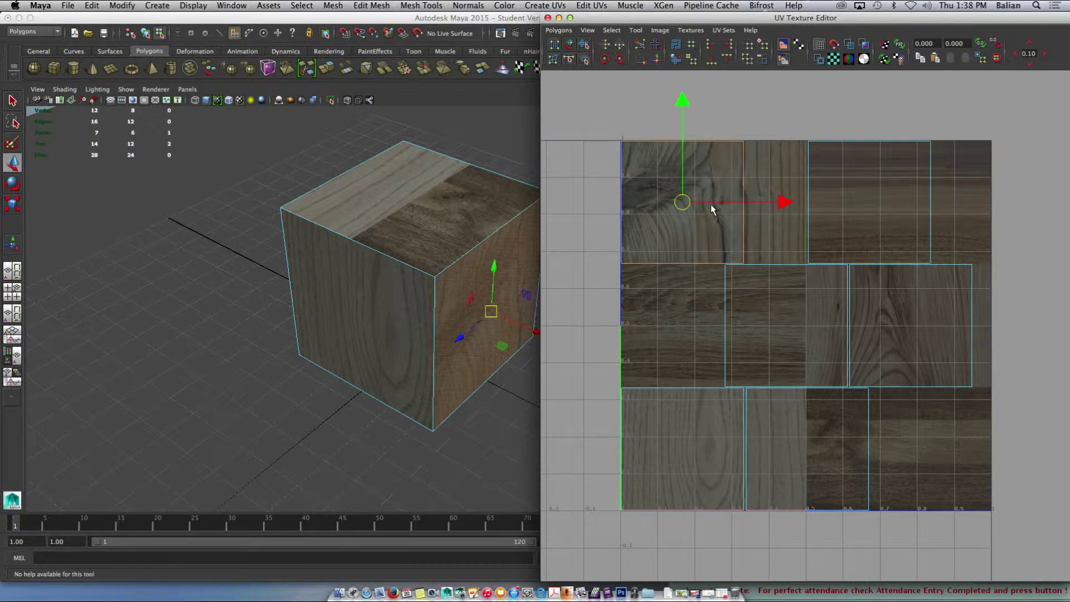
left_click_drag(711, 208, 774, 203)
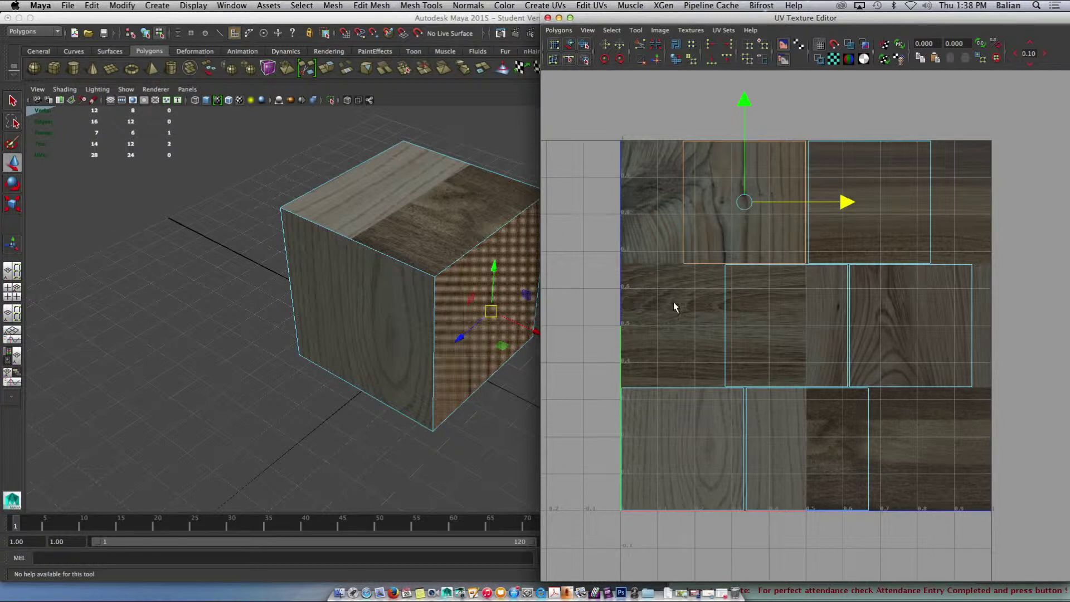
Step: Shift the two middle-row UV faces horizontally so each lies inside one middle wood panel, next to the central seam
left_click(747, 306)
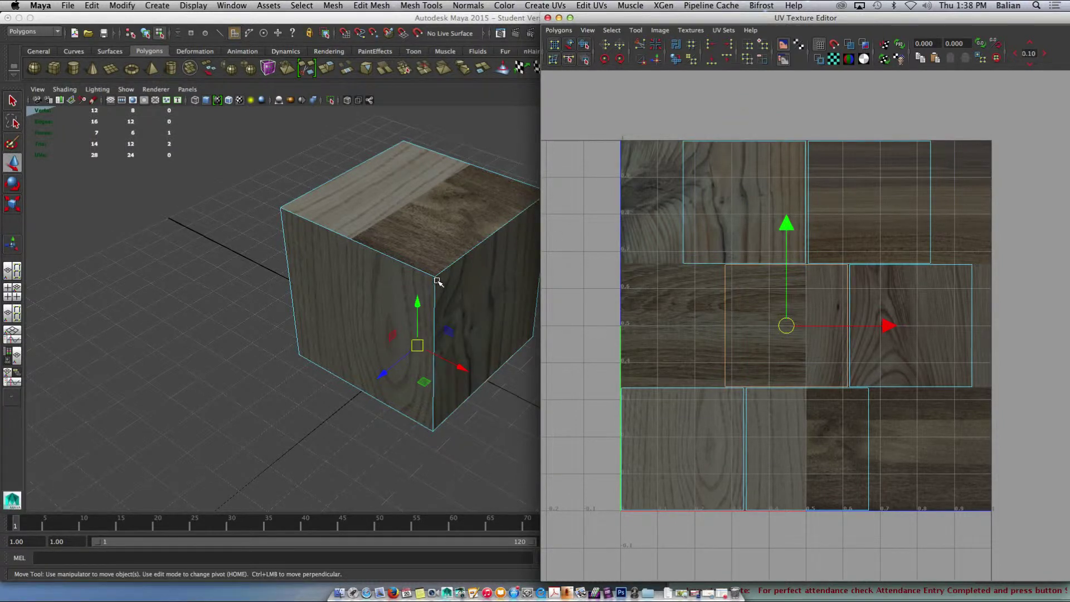
left_click_drag(437, 282, 402, 246, "alt")
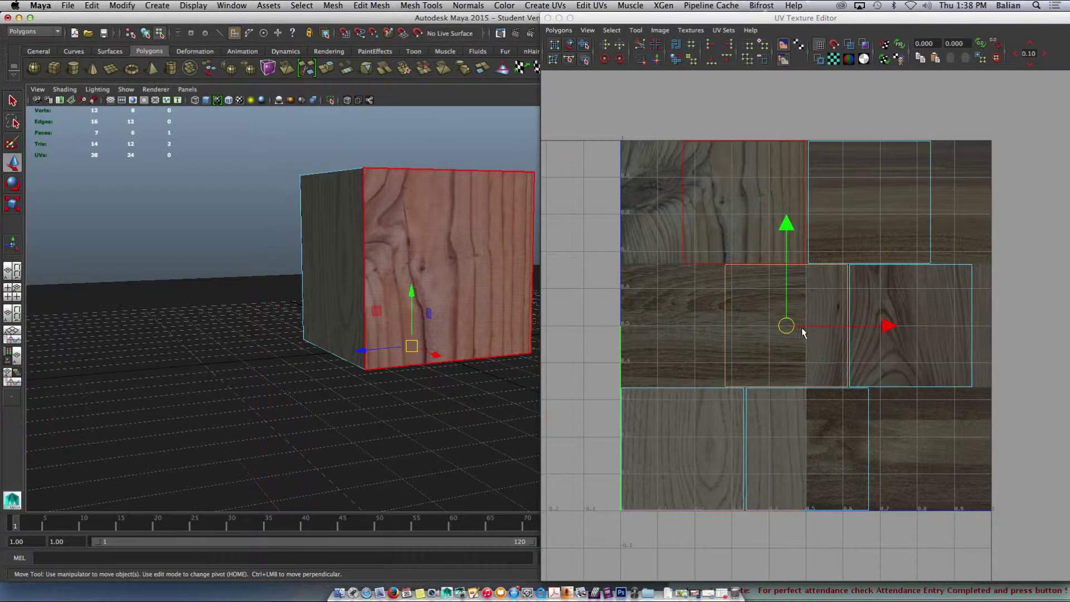
left_click_drag(827, 325, 784, 327)
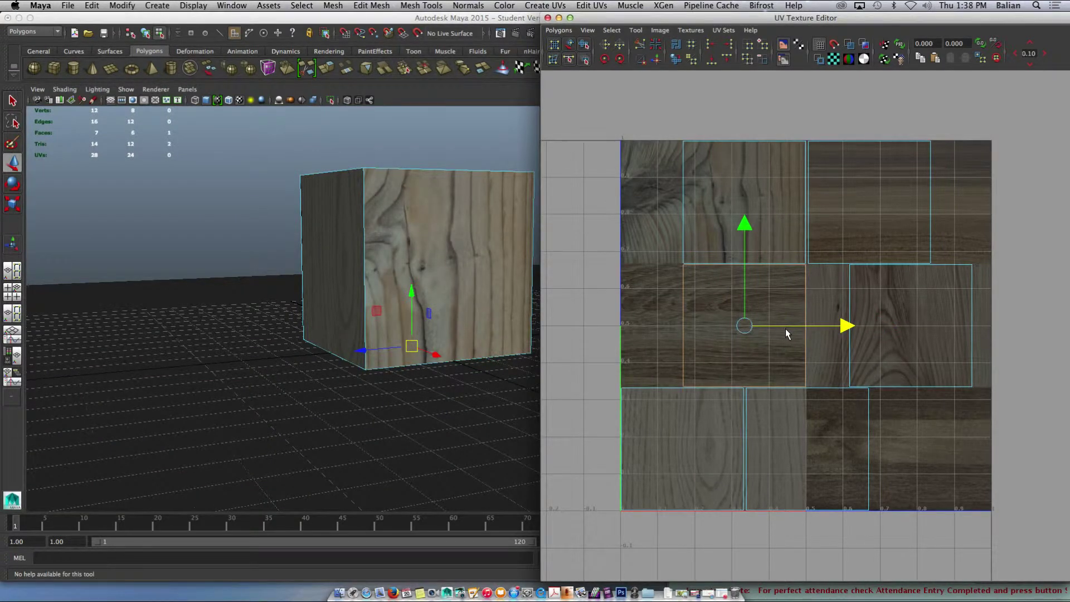
right_click_drag(935, 338, 910, 316)
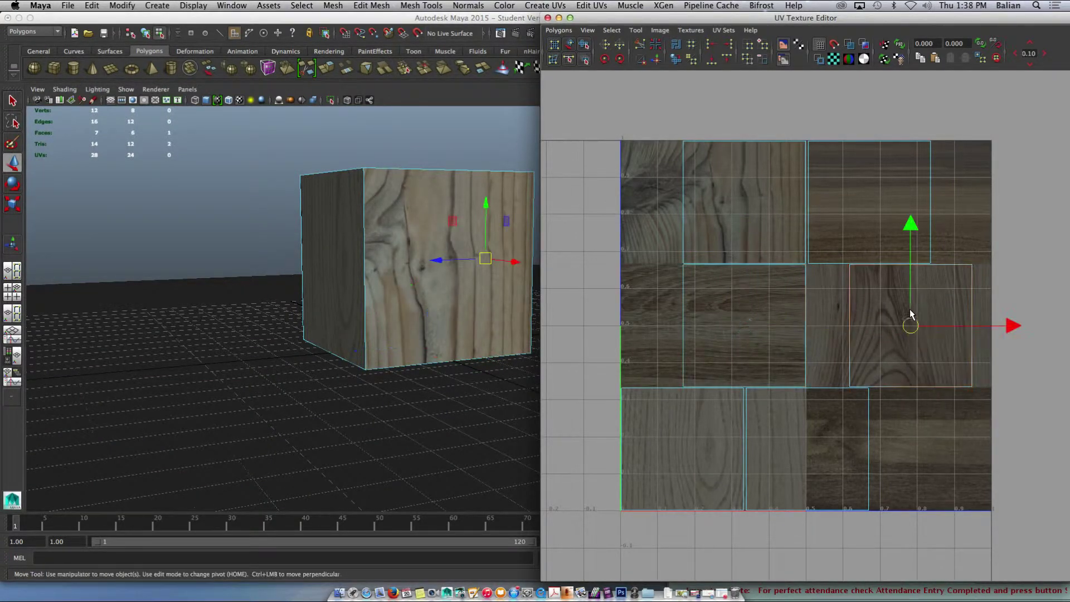
mouse_move(553, 282)
middle_mouse_down("alt")
mouse_move(522, 296)
mouse_move(548, 277)
middle_mouse_up("alt")
left_click_drag(435, 280, 299, 292, "alt")
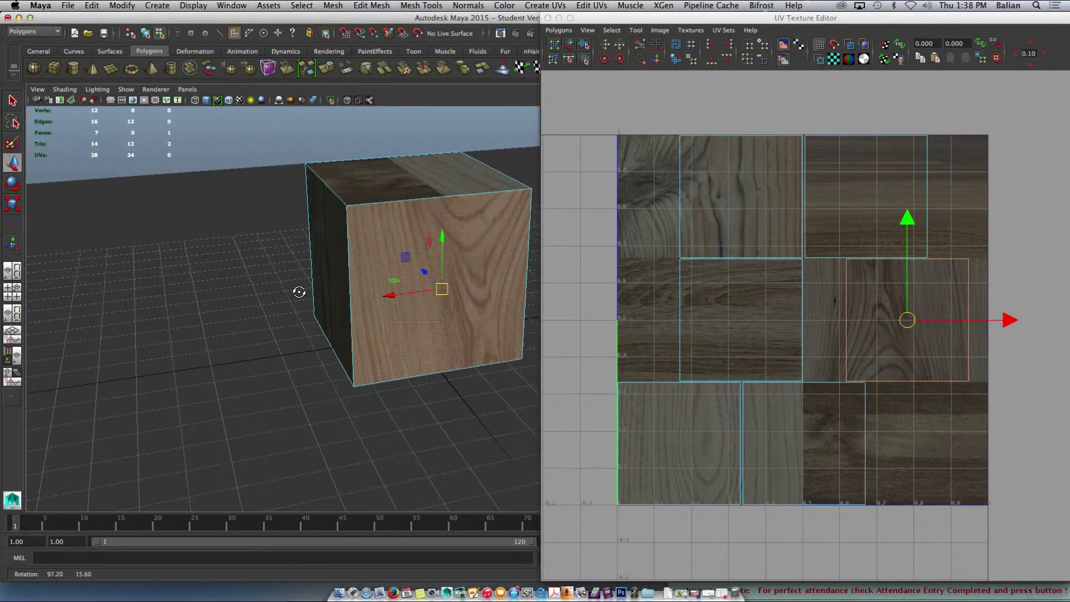
left_click_drag(931, 320, 900, 323)
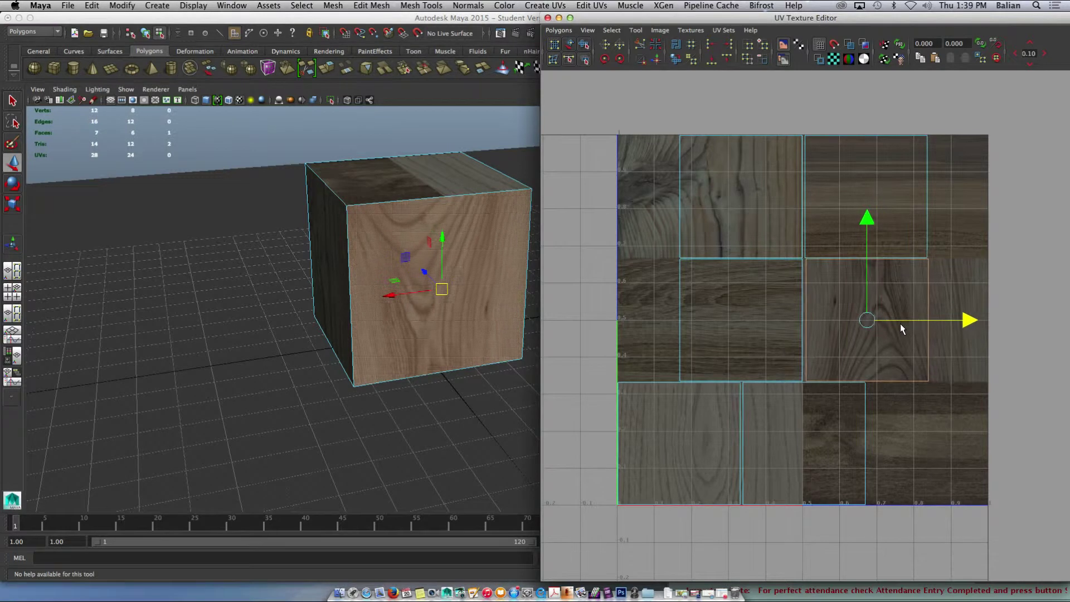
Step: Shift the two bottom-row UV faces horizontally so each lies inside one bottom wood panel, next to the central seam
left_click(791, 416)
left_click_drag(836, 442, 884, 439)
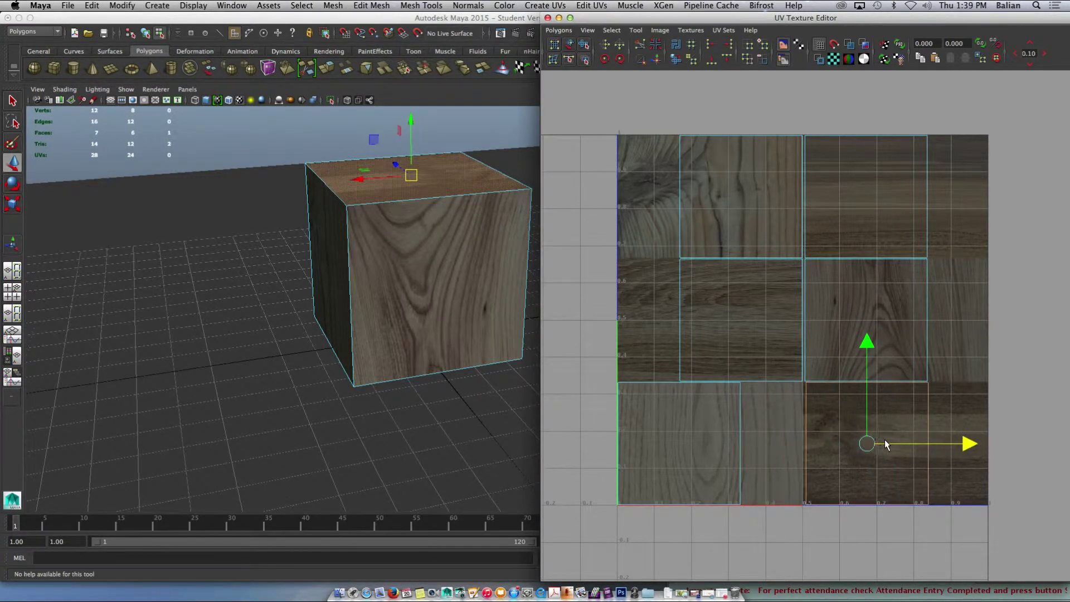
left_click(716, 443)
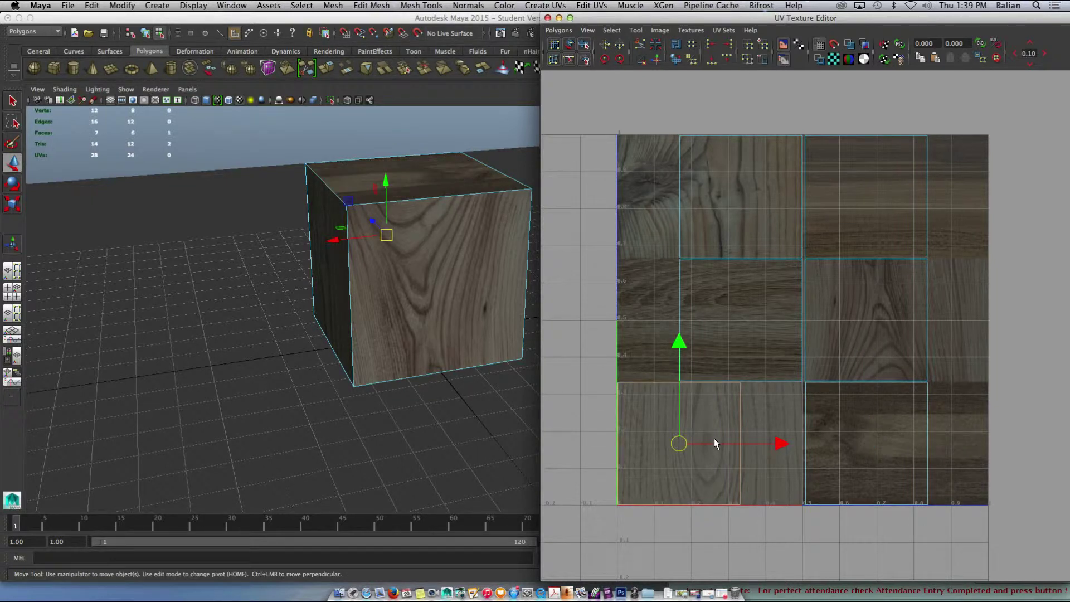
left_click_drag(714, 441, 778, 450)
right_click_drag(721, 278, 670, 279)
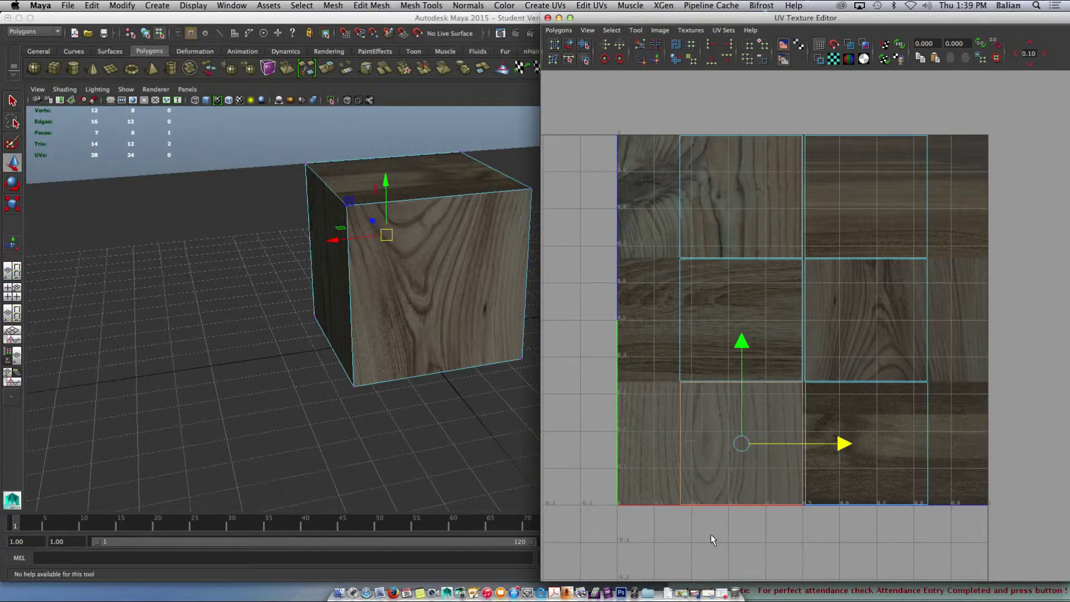
left_click(708, 375)
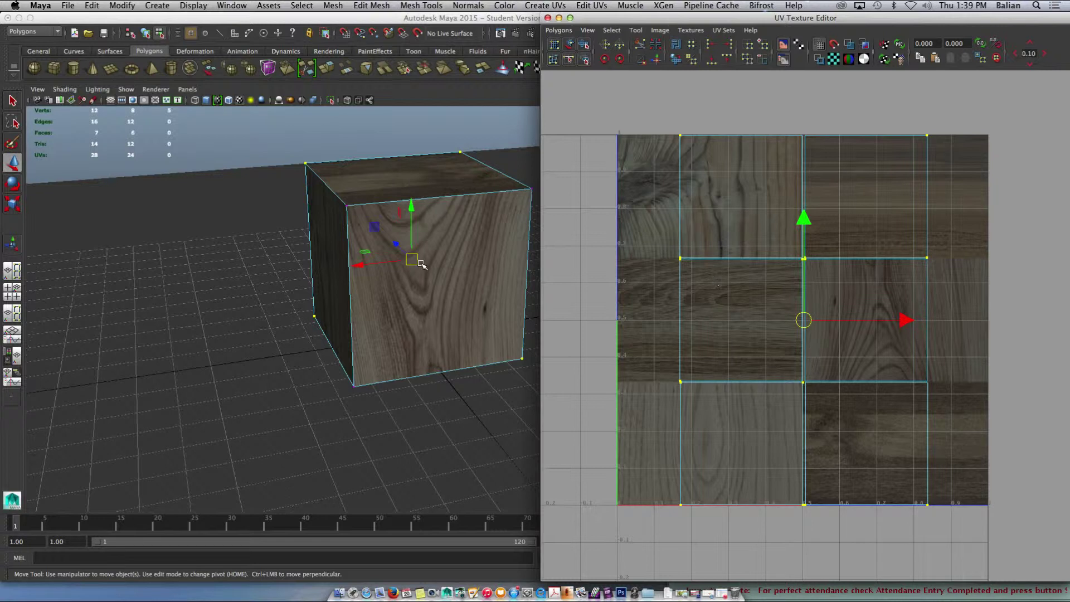
left_click(735, 194)
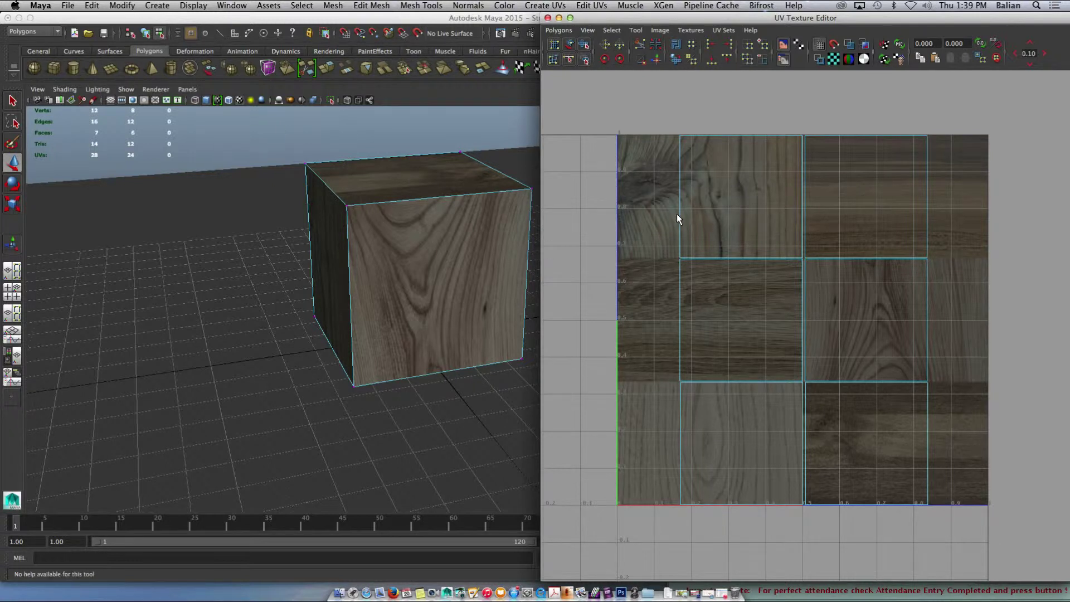
Step: Extract the cube's side face whose UVs lie on the upper-left wood panel
right_click_drag(721, 204, 720, 219)
left_click(720, 219)
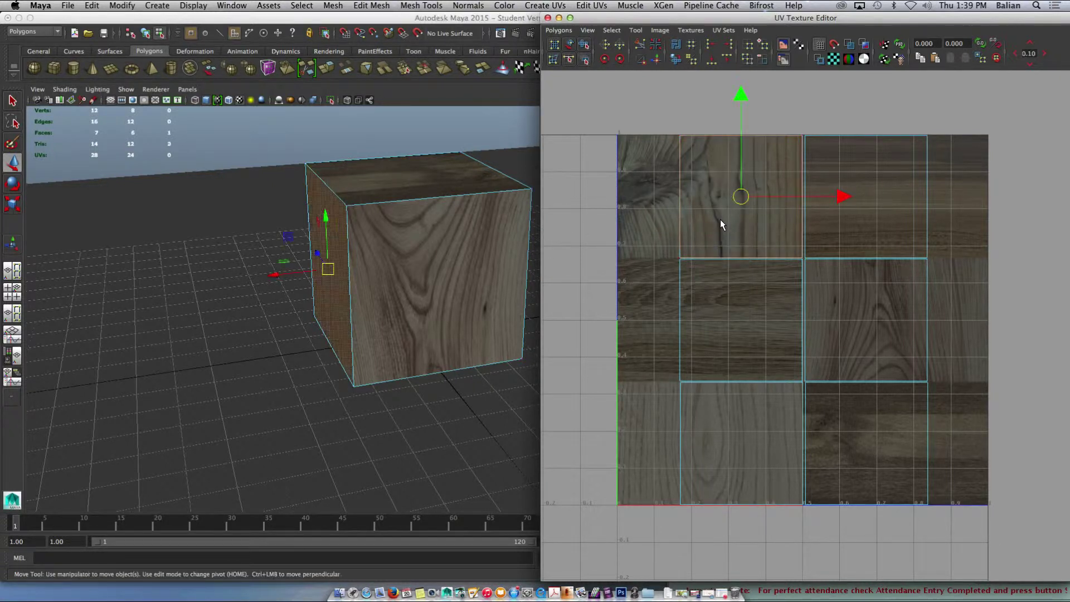
left_click(334, 7)
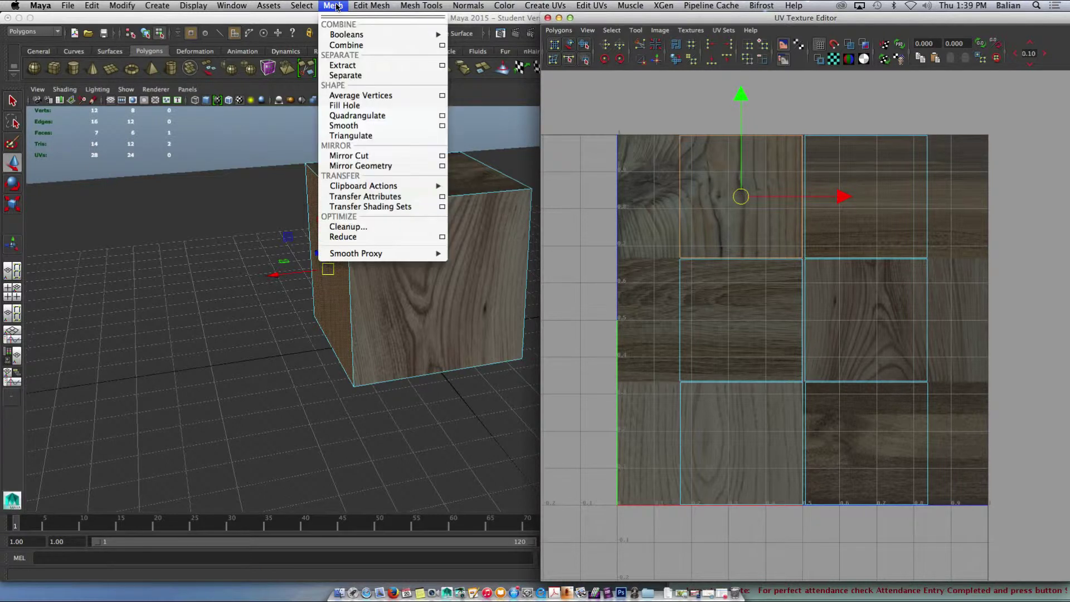
left_click(346, 67)
left_click(750, 297)
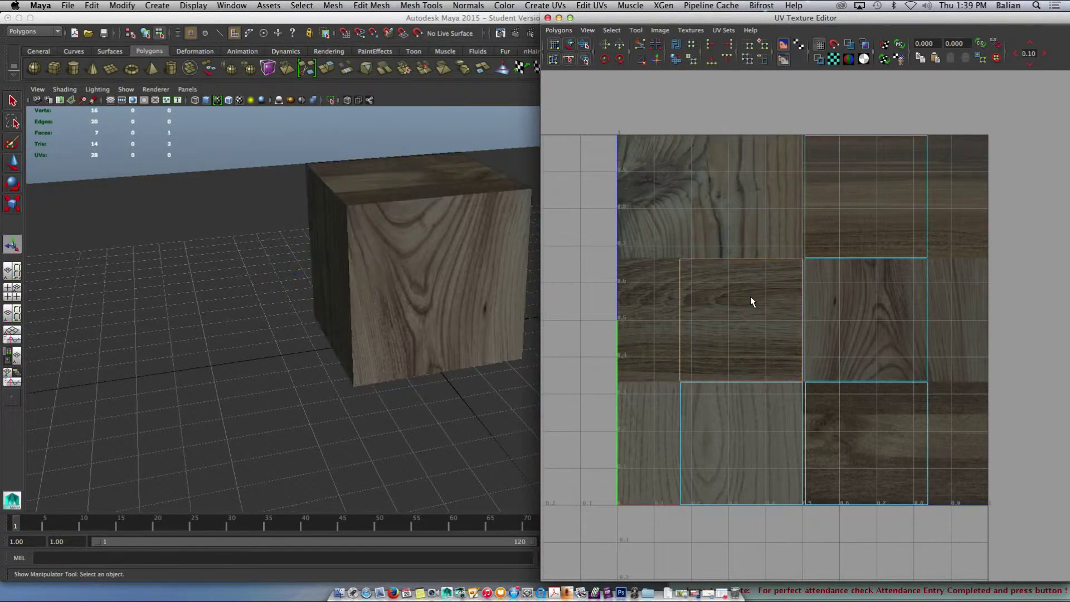
right_click(731, 291)
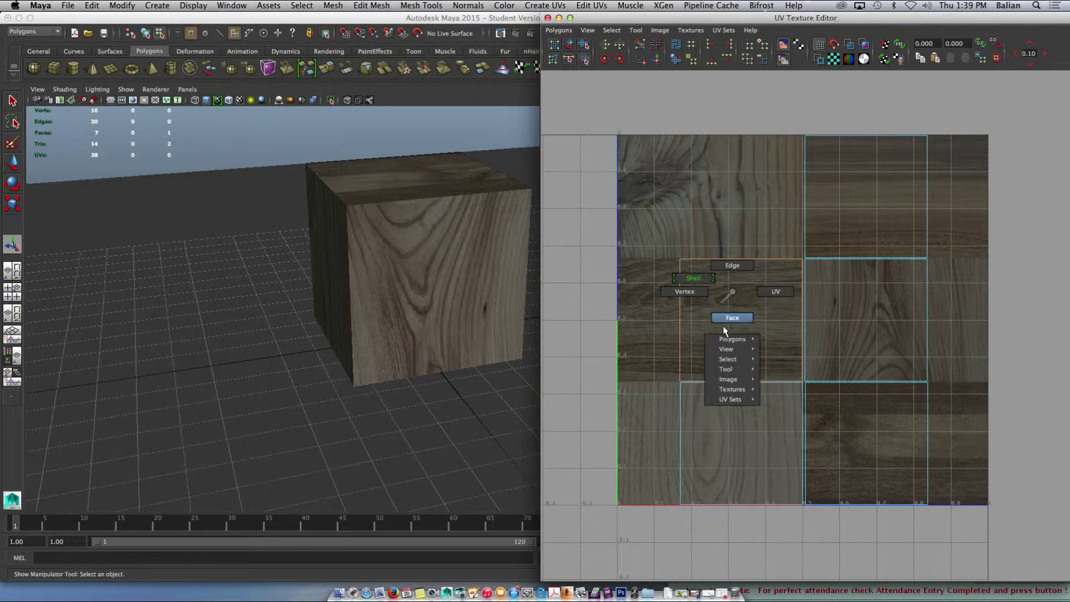
mouse_move(724, 336)
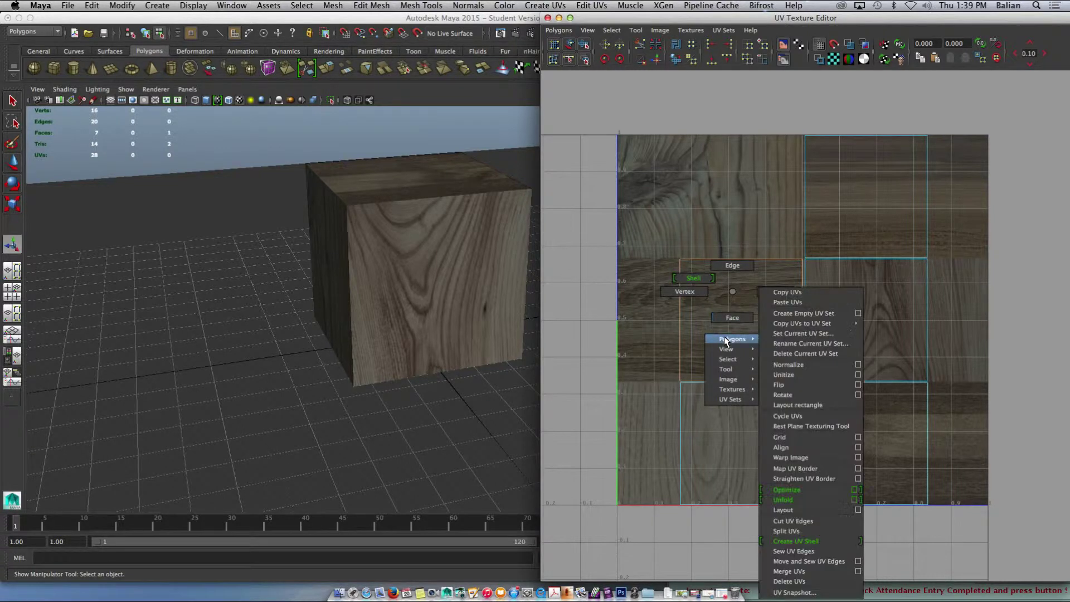
left_click(818, 527)
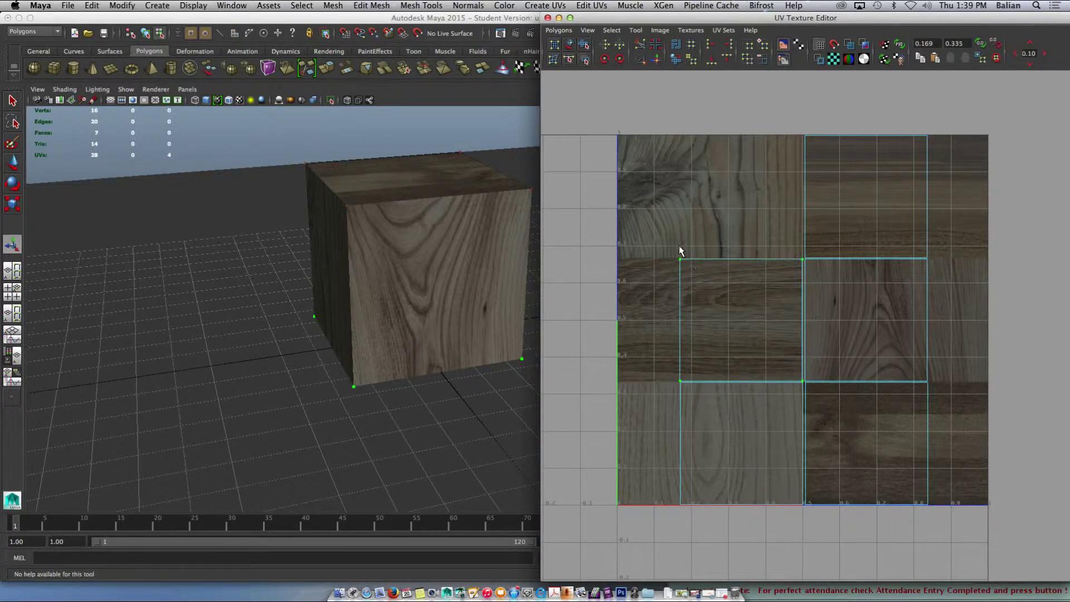
key("t")
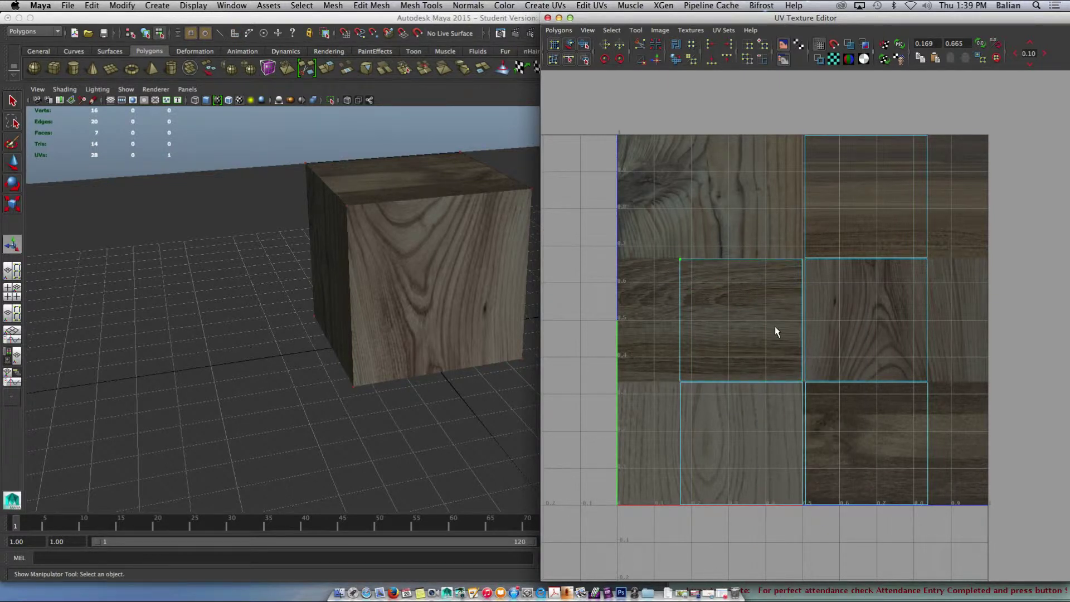
left_click(746, 421)
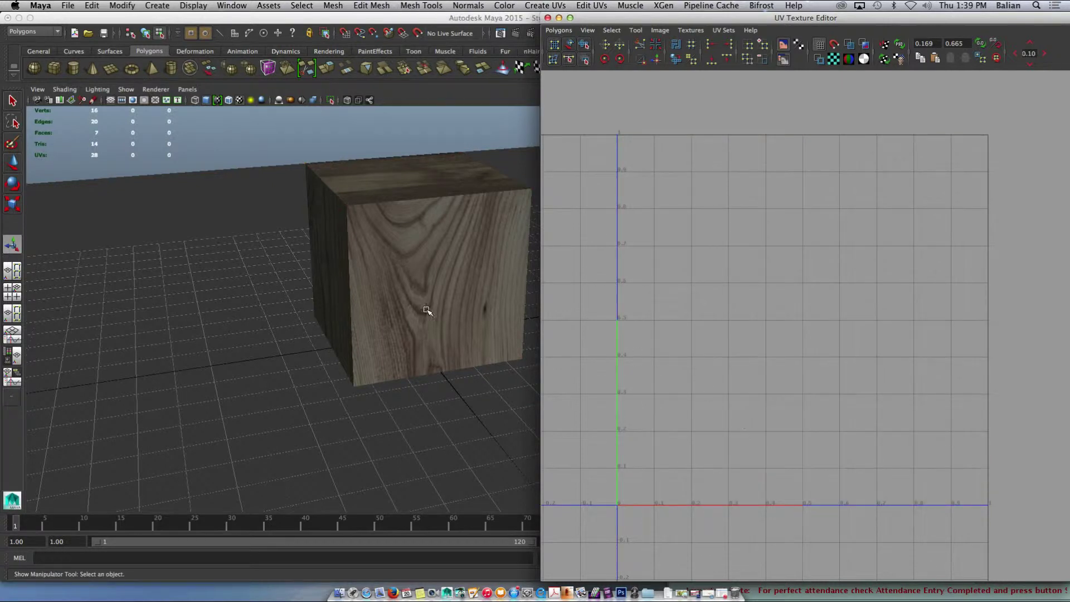
Step: Select the extracted side face and all of its UVs to check its placement on the wood image
left_click(449, 277)
left_click_drag(449, 277, 383, 267, "alt")
left_click(385, 267)
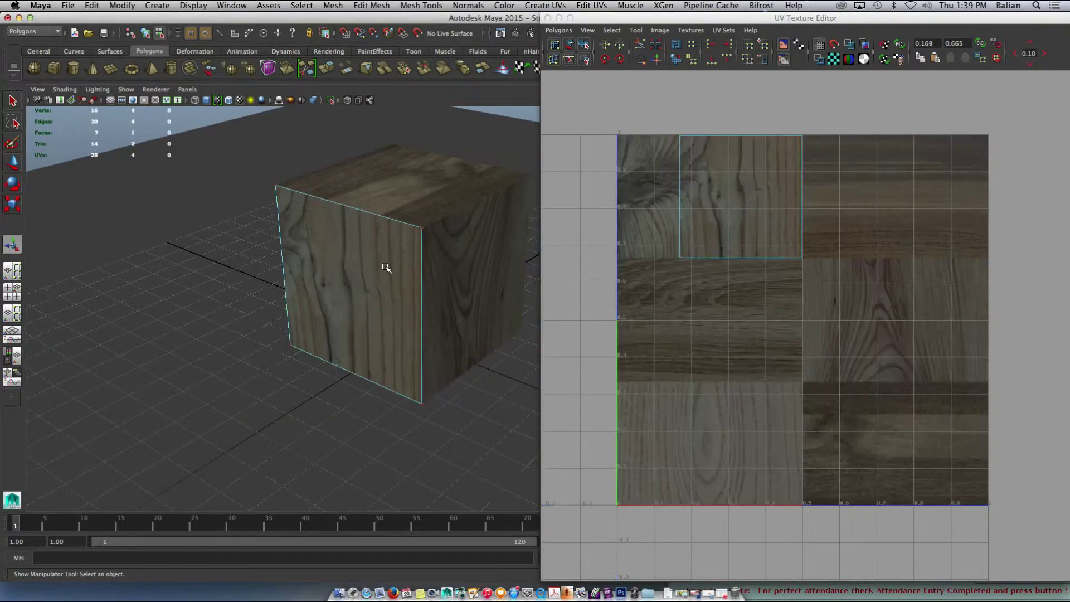
left_click_drag(273, 144, 511, 409)
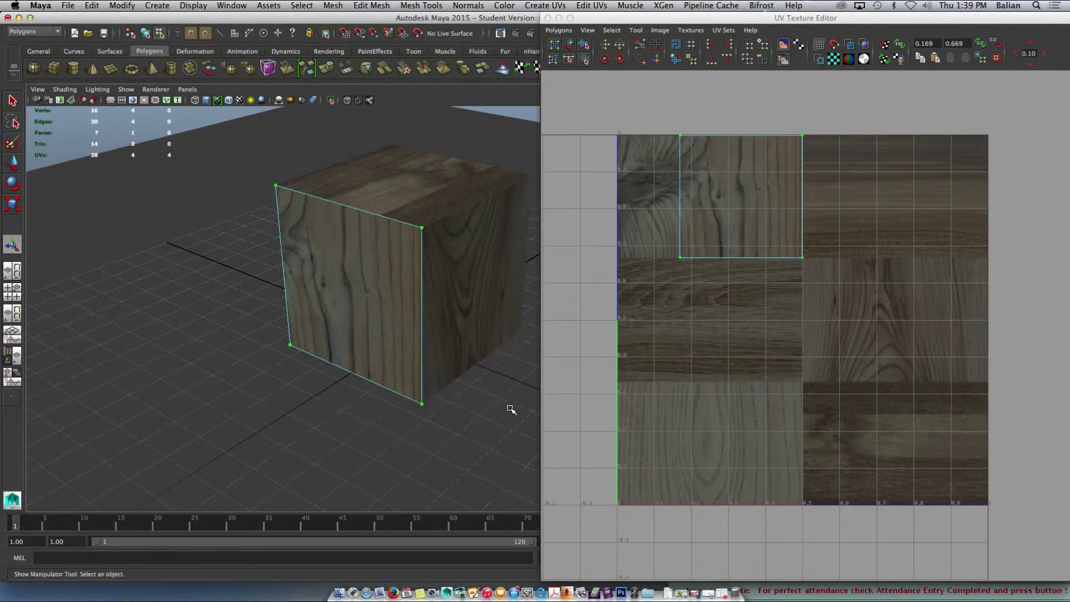
Step: Extract the cube body's side face whose UVs lie on the bottom-left wood panel
left_click_drag(478, 293, 387, 279, "alt")
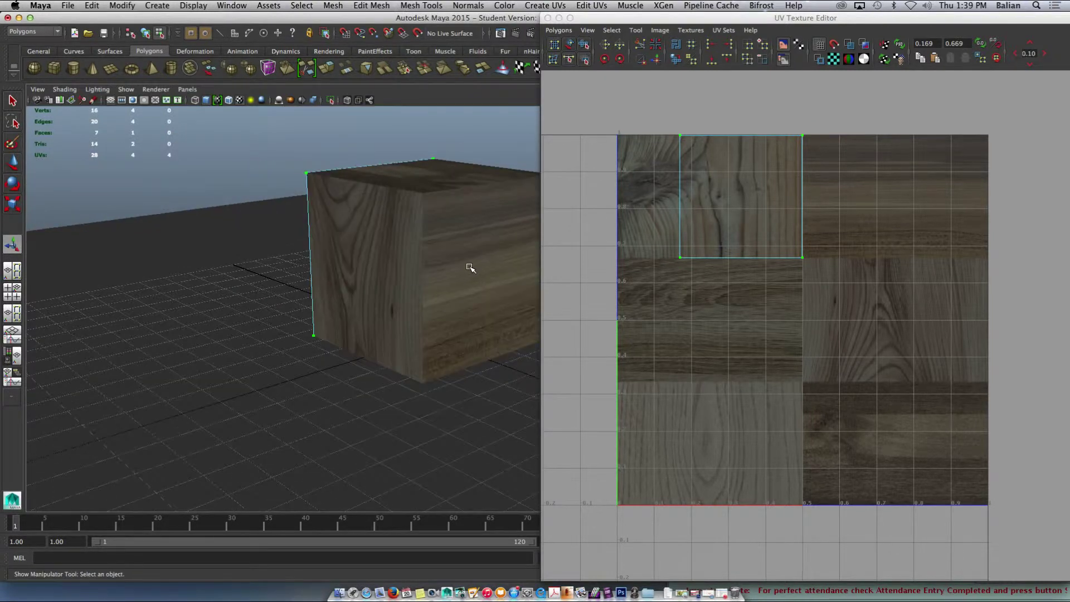
right_click_drag(471, 268, 507, 250)
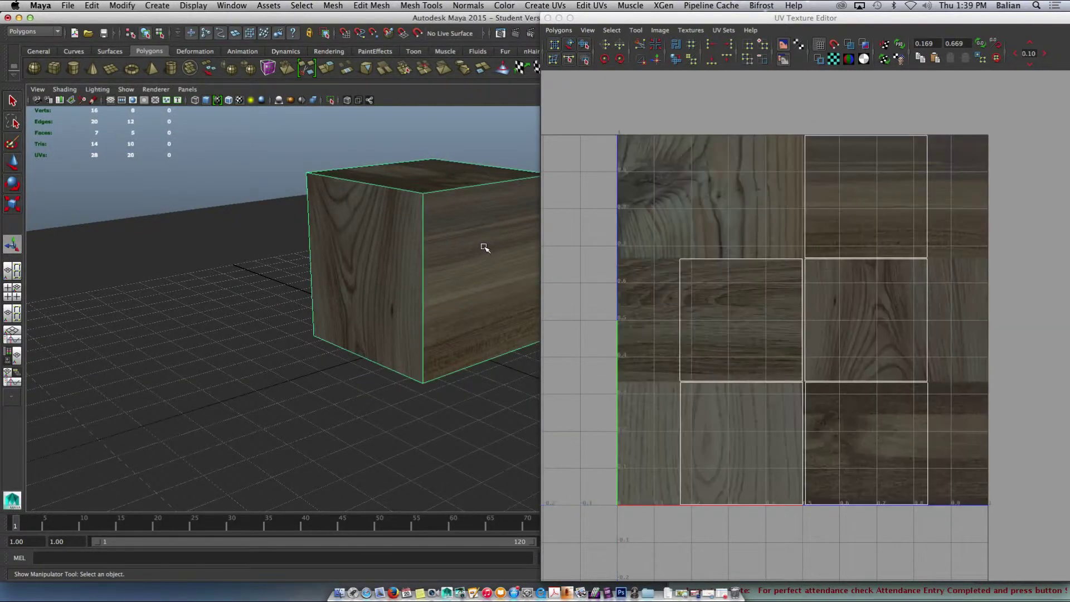
right_click_drag(690, 425, 652, 405)
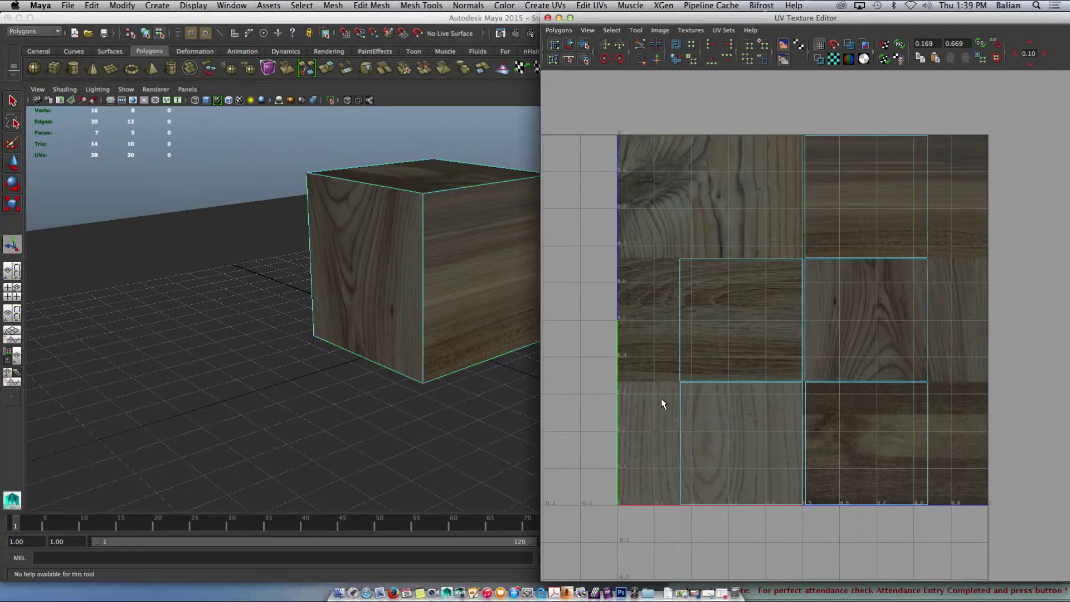
left_click(688, 517)
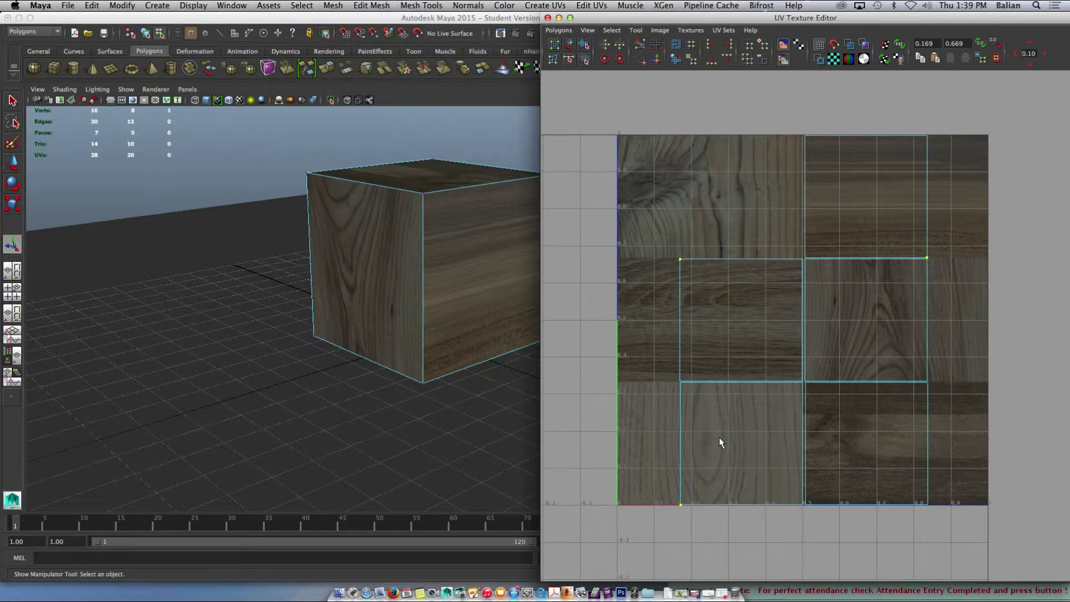
right_click_drag(719, 437, 676, 437)
left_click_drag(426, 280, 254, 263, "alt")
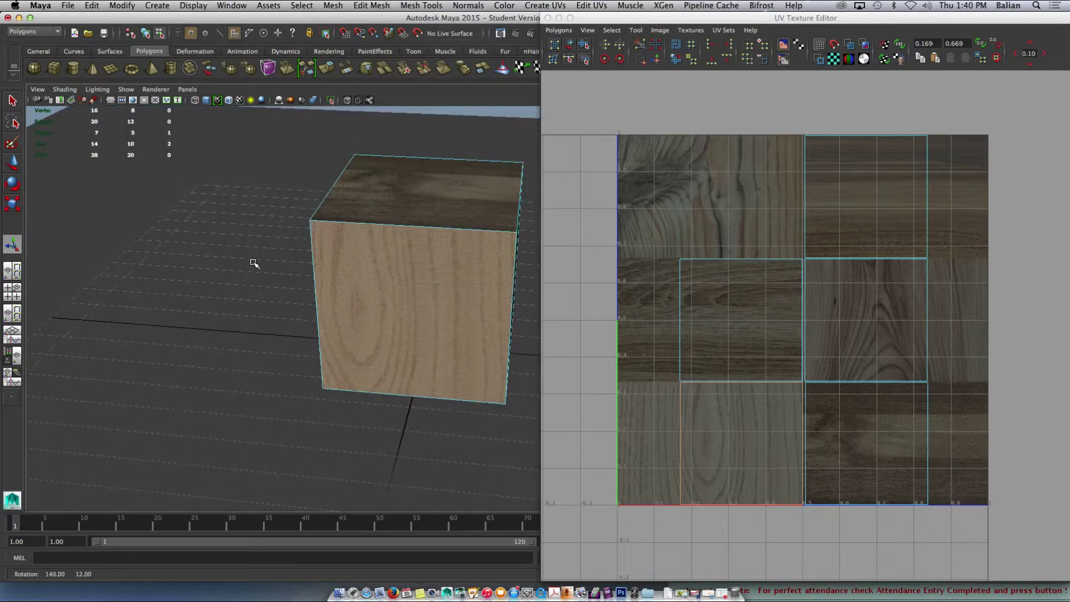
left_click(372, 6)
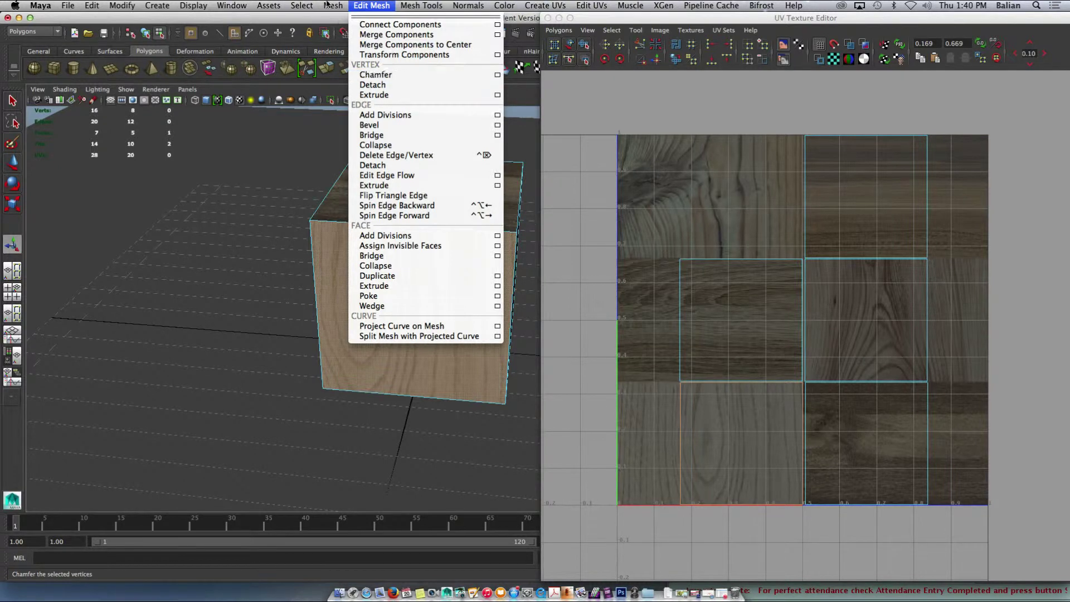
mouse_move(332, 6)
left_click(349, 66)
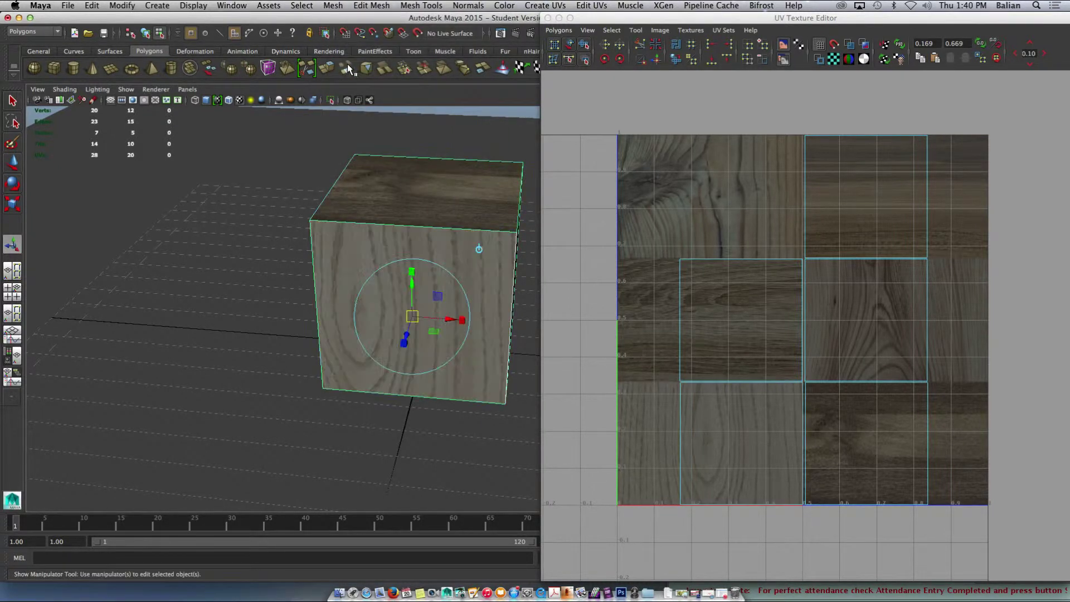
Step: Separate the UVs of the face on the middle-right wood panel into their own shell
left_click(888, 323)
left_click_drag(437, 294, 262, 262, "alt")
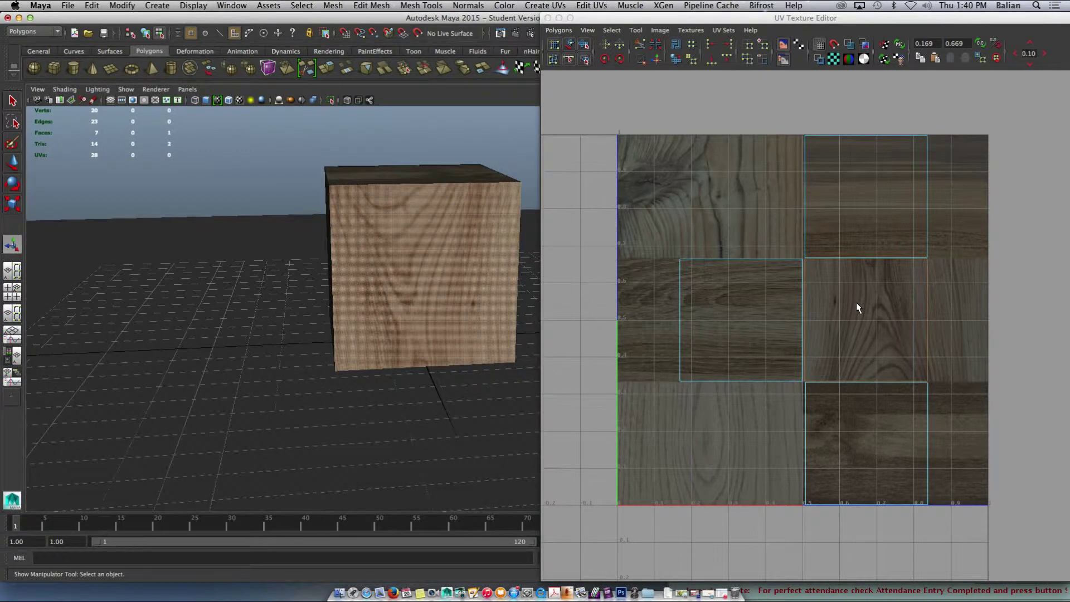
right_click(856, 303)
mouse_move(858, 347)
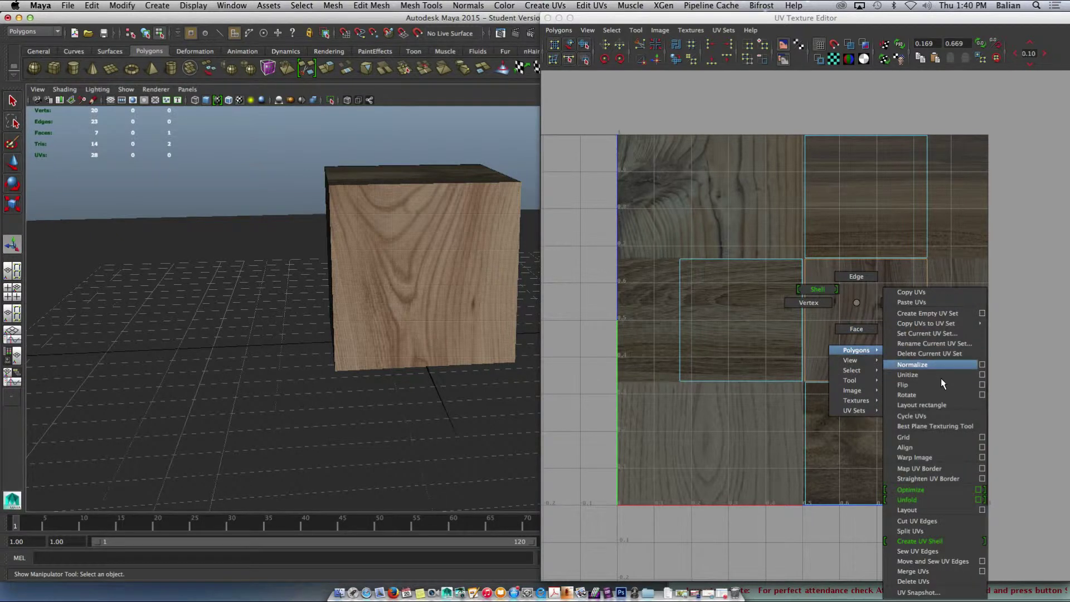
left_click(932, 530)
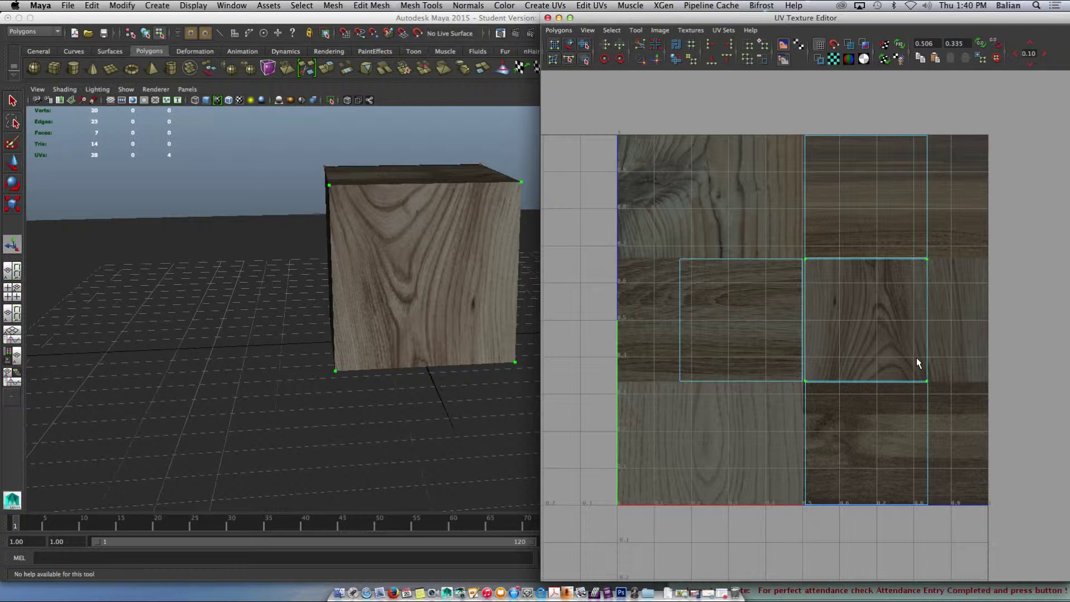
left_click_drag(938, 380, 942, 387)
Step: Check the face mapped to the middle-left wood panel on the cube, and close the UV Texture Editor
right_click_drag(691, 303, 711, 342)
key("t")
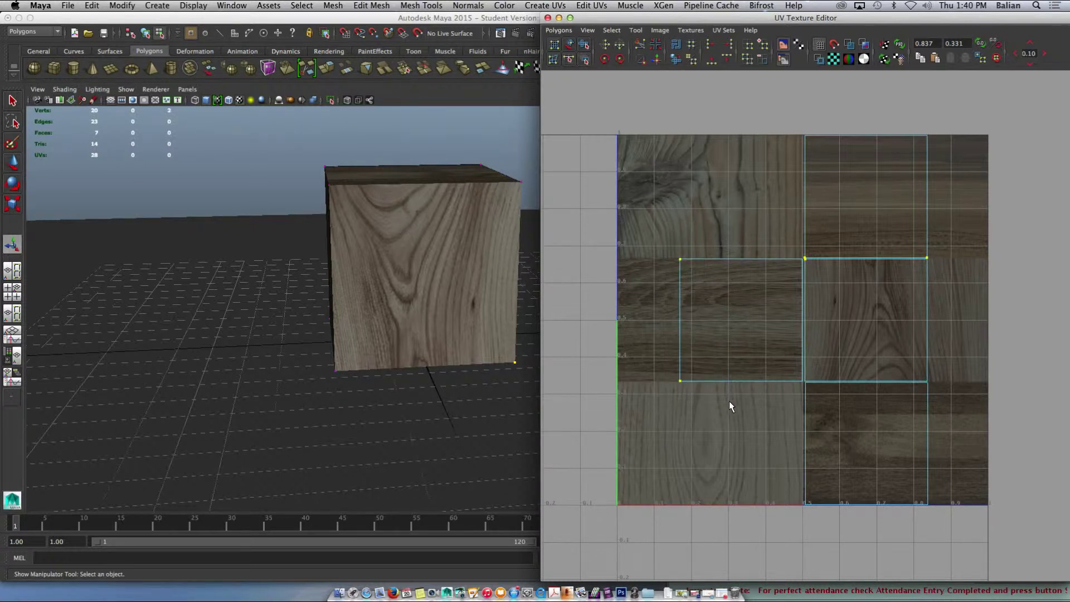
right_click_drag(747, 315, 741, 313)
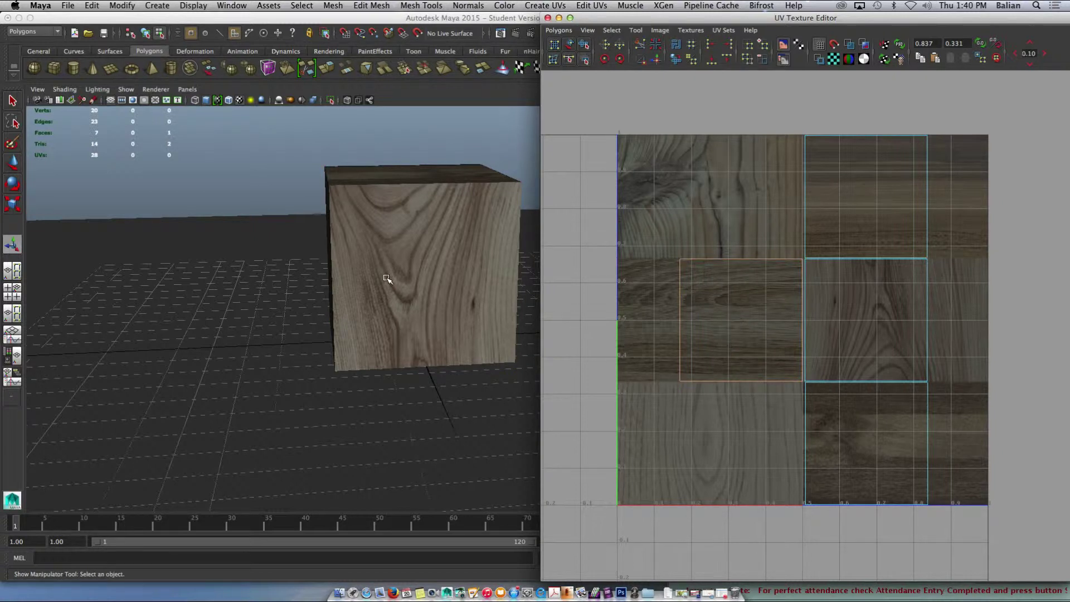
left_click_drag(320, 255, 223, 269, "alt")
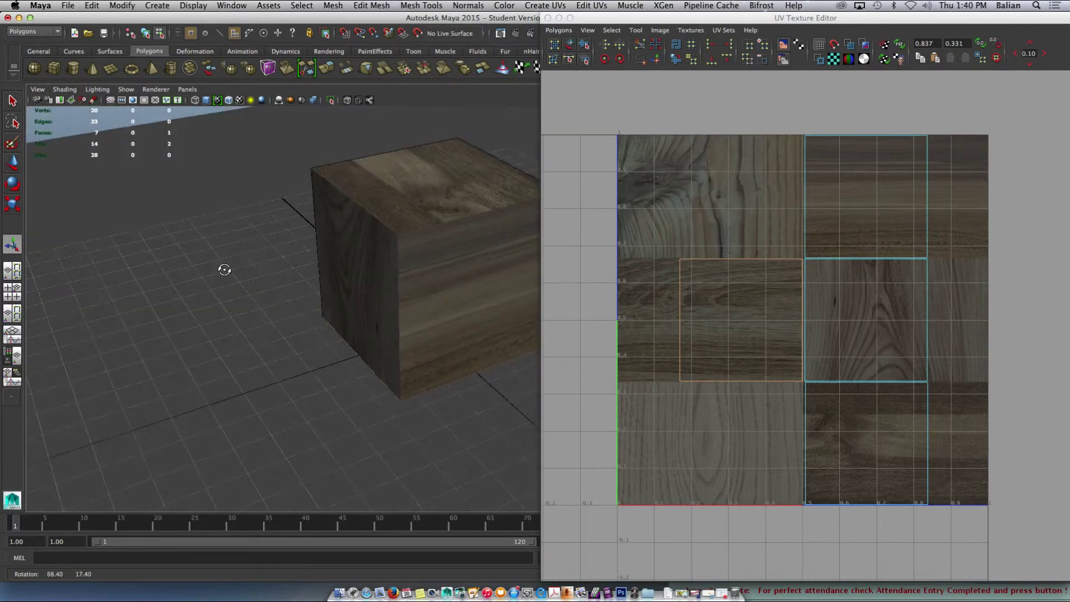
left_click(383, 212)
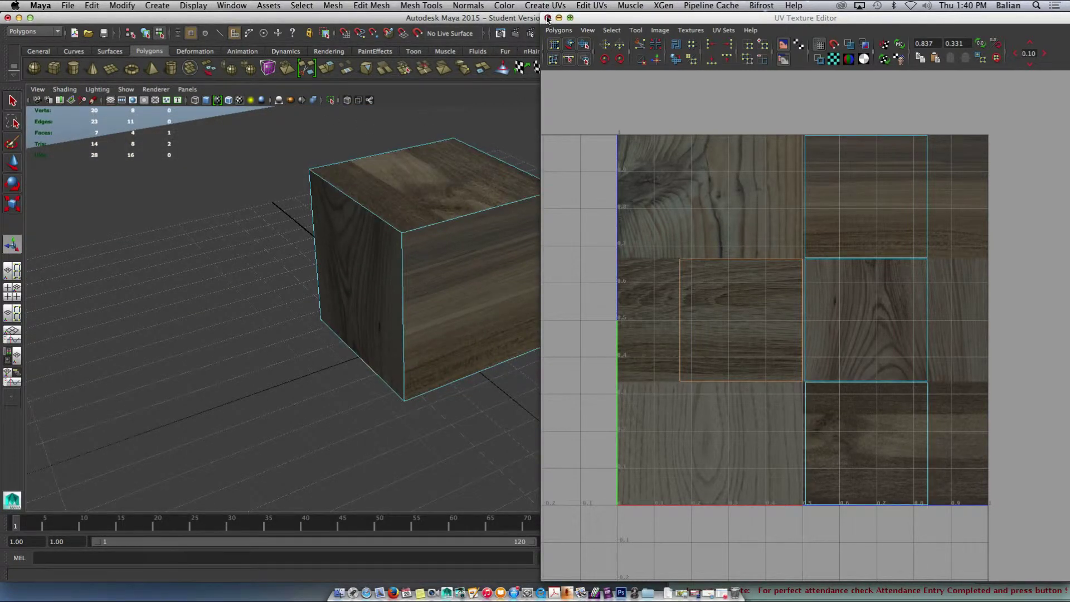
left_click(548, 18)
Step: Try moving the cube body about 0.83 cm along X away from the extracted faces, and undo the move
left_click_drag(273, 112, 658, 469)
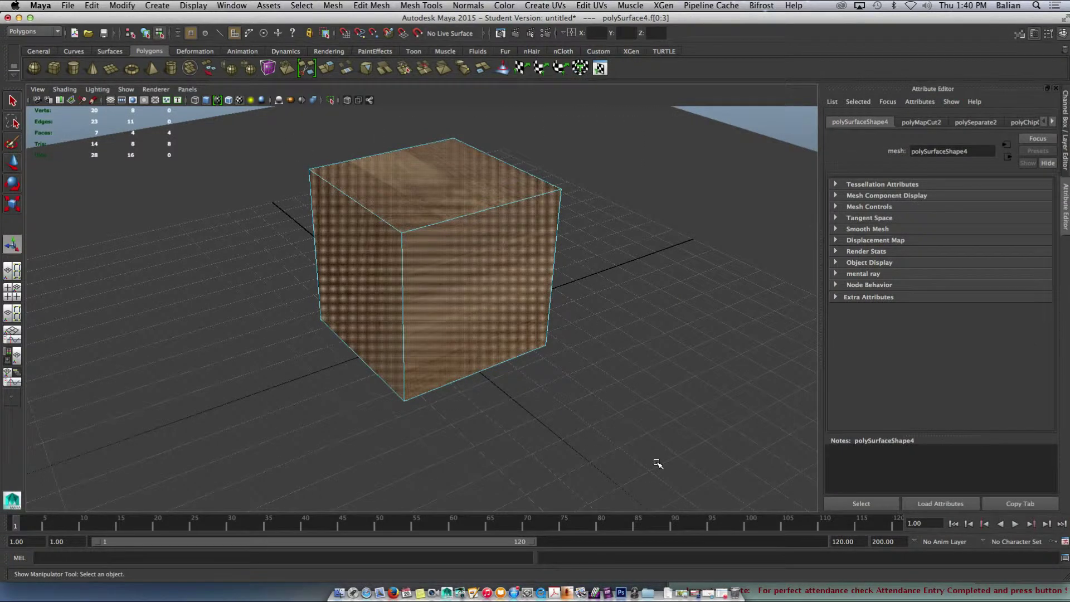
right_click_drag(419, 242, 518, 222)
key("w")
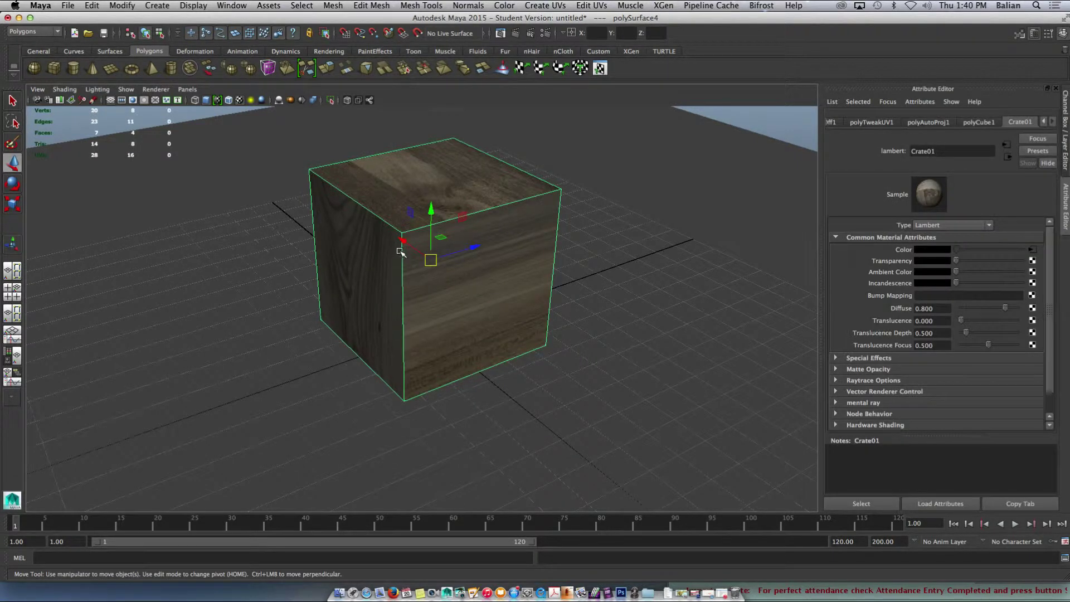
left_click_drag(403, 242, 393, 239)
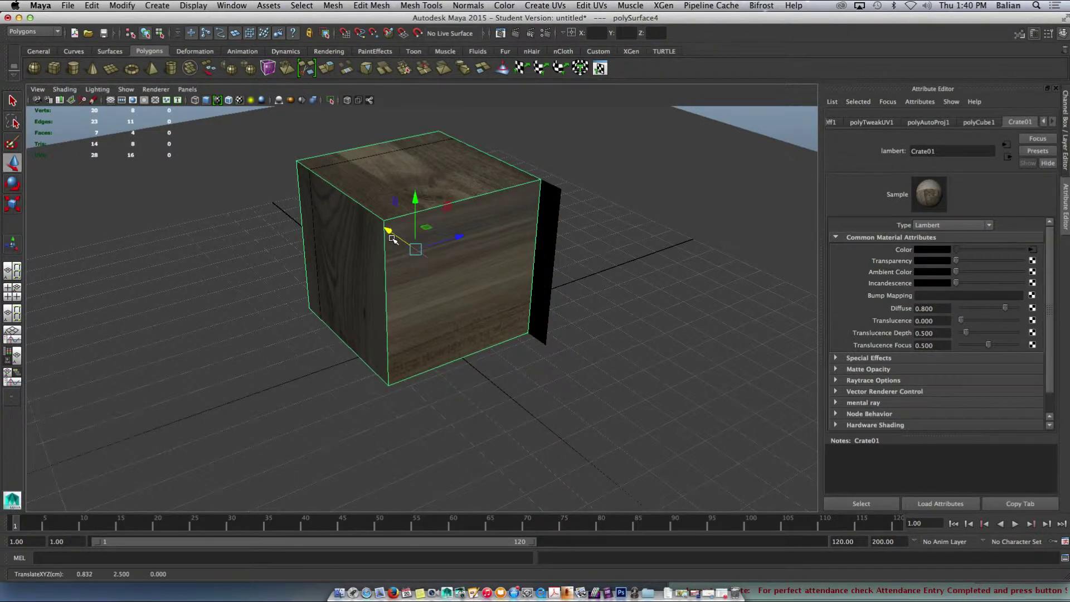
key("ctrl+z")
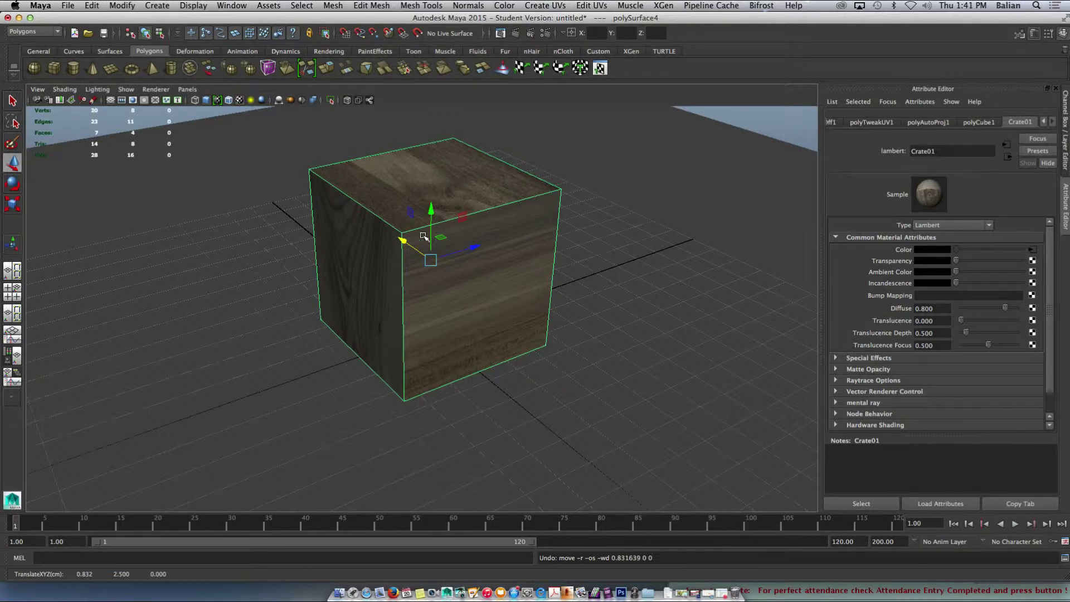
Step: Select all parts of the textured cube and move them about 11.7 cm along negative Z, away from the grid centre
left_click_drag(491, 254, 403, 248, "alt")
scroll(401, 179, "down", 5)
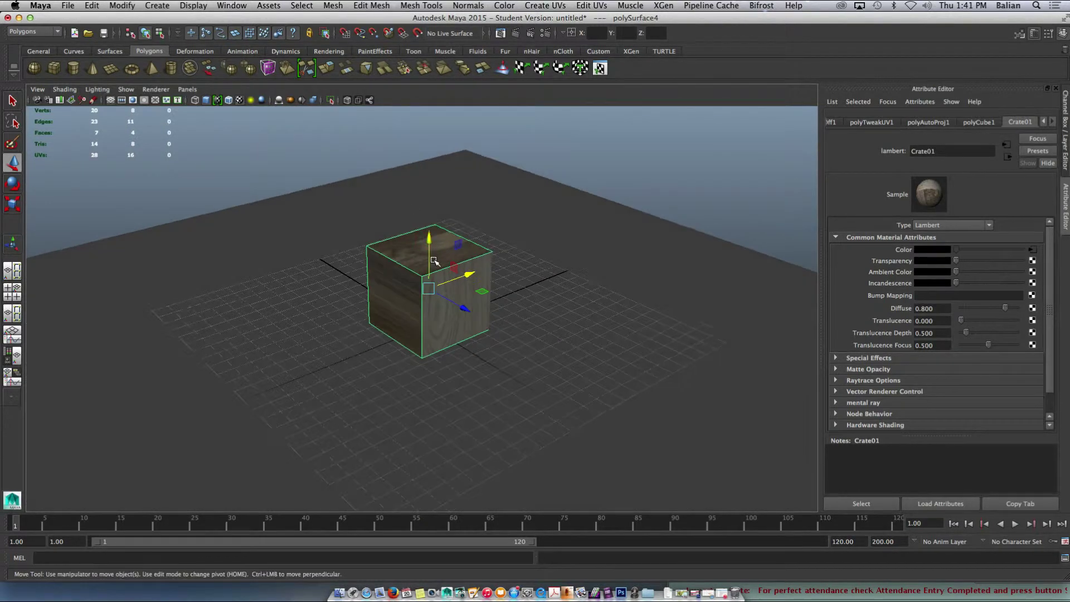
left_click_drag(329, 200, 537, 377)
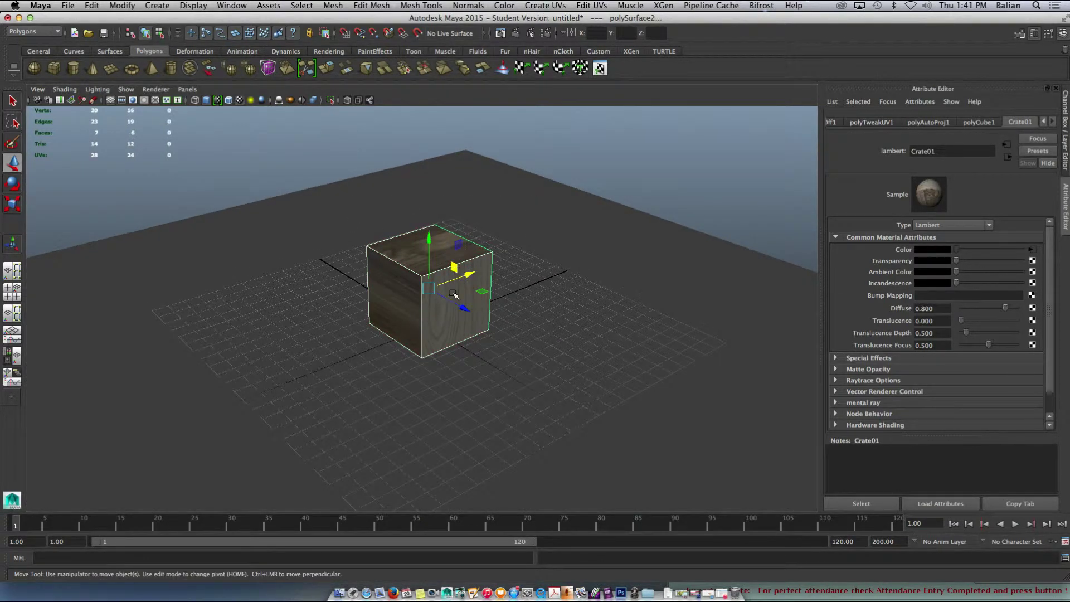
left_click_drag(427, 290, 313, 244)
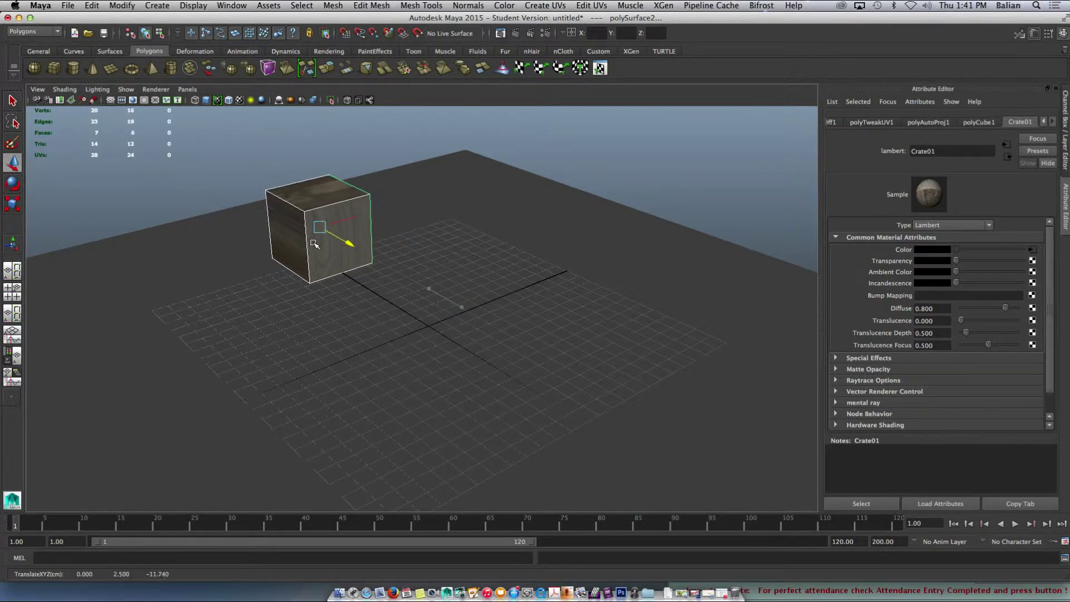
Step: Create a new polygon cube at the origin with width, height and depth set to 5
left_click(53, 68)
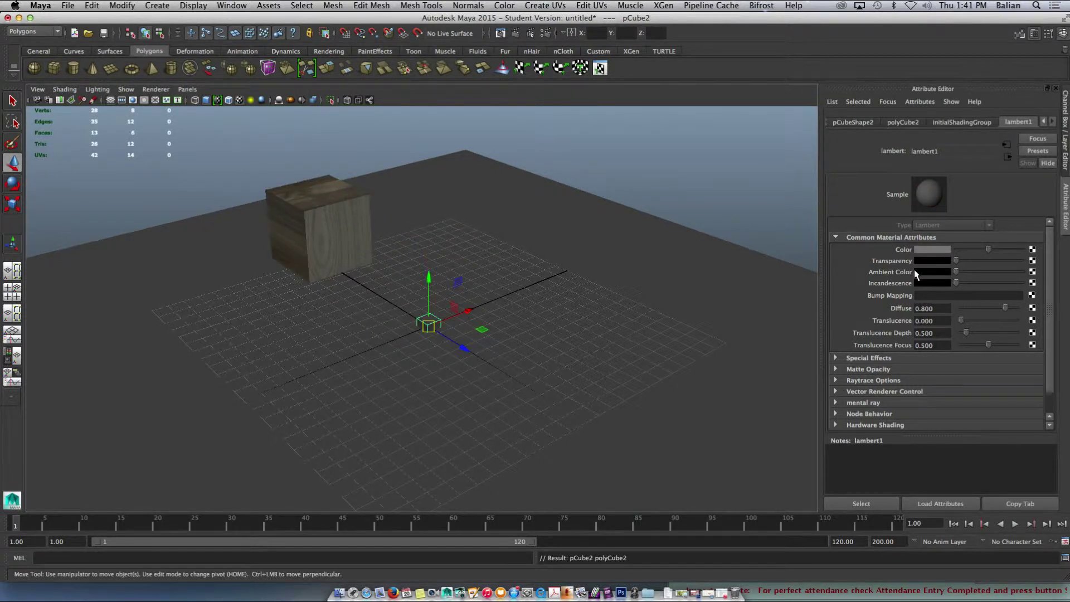
key("ctrl+a")
left_click(974, 249)
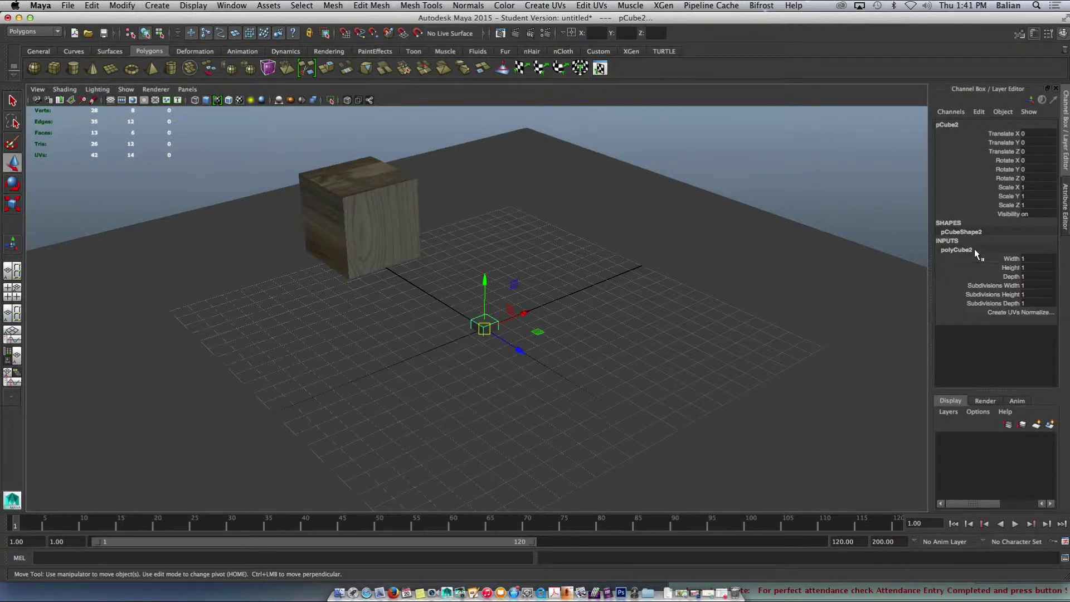
left_click_drag(1015, 258, 1014, 277)
left_click(1041, 276)
type("5")
key("Return")
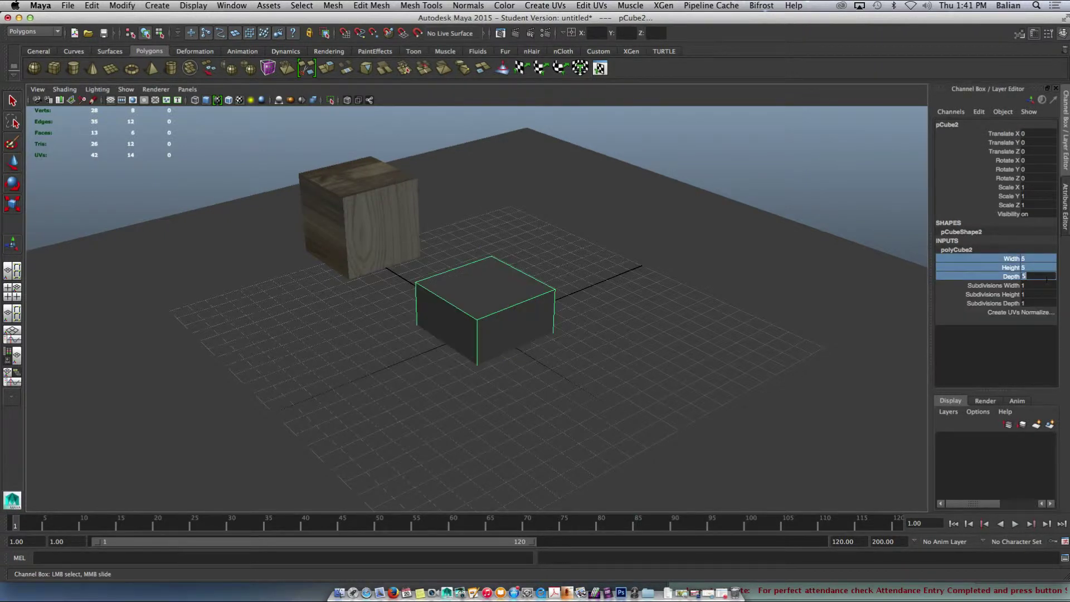
Step: Set the new cube's Translate Y to 2.5 so it rests on the grid
left_click(1035, 141)
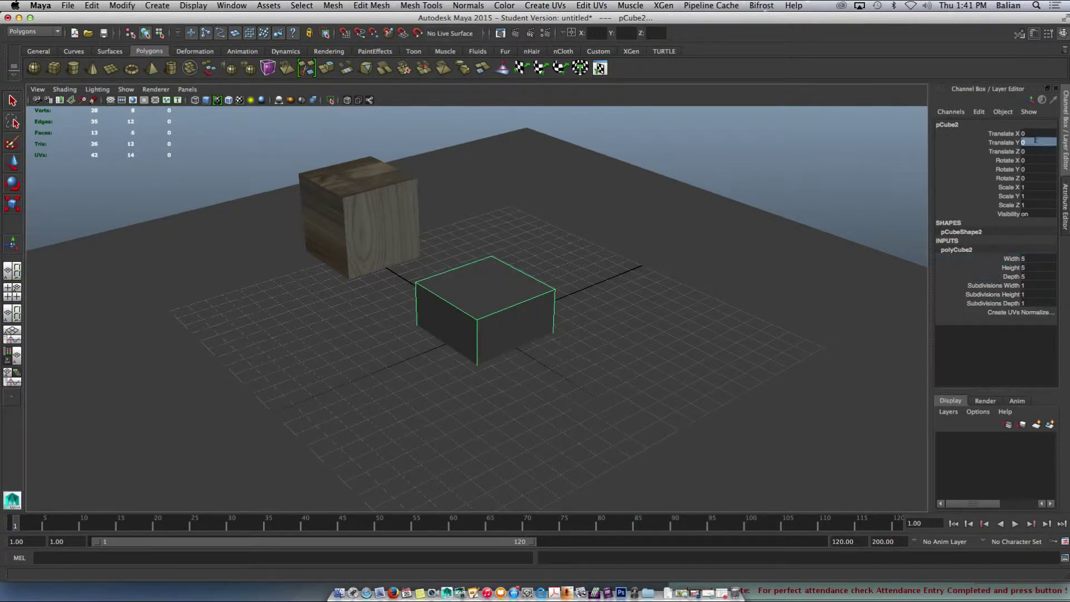
type("2.5")
key("Return")
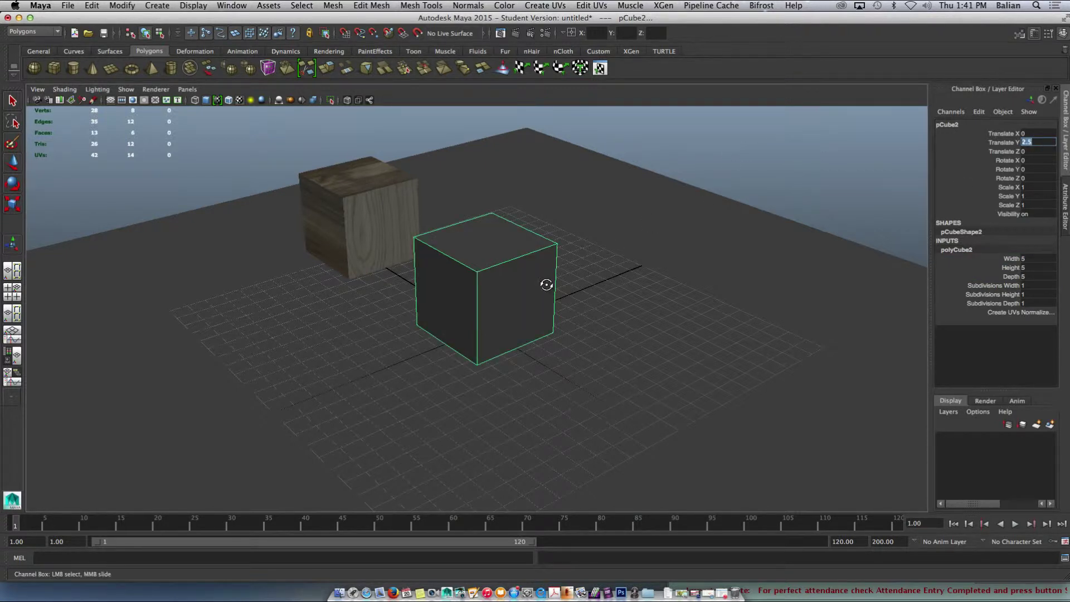
Step: Try extruding all six faces of the new cube together with a local scale of about 0.47, and undo it
left_click_drag(547, 281, 515, 275, "alt")
scroll(515, 275, "up", 3)
right_click_drag(506, 263, 496, 285)
left_click_drag(405, 164, 635, 424)
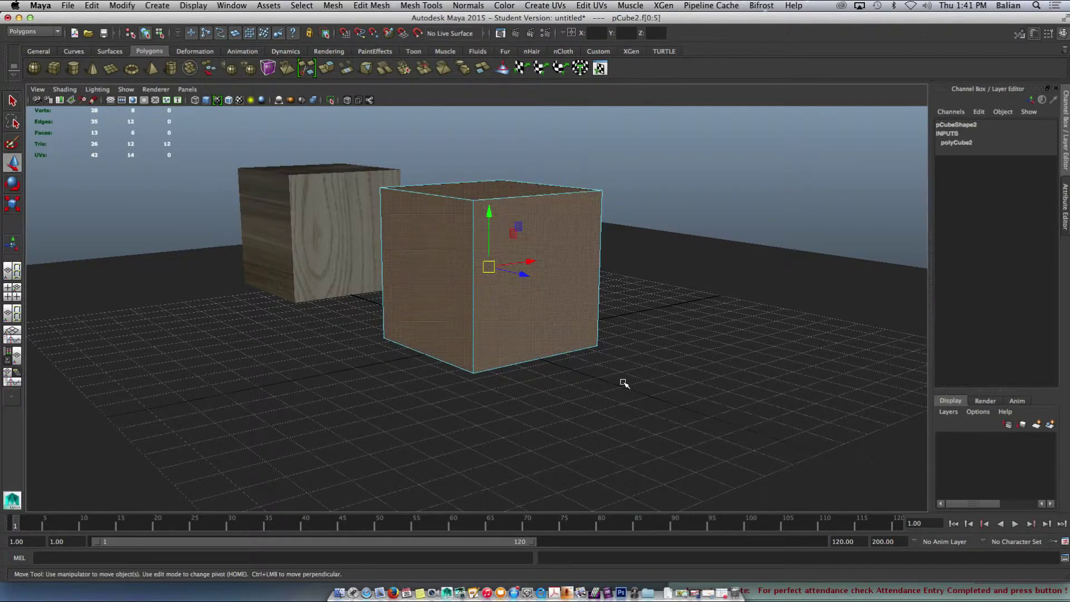
left_click(328, 68)
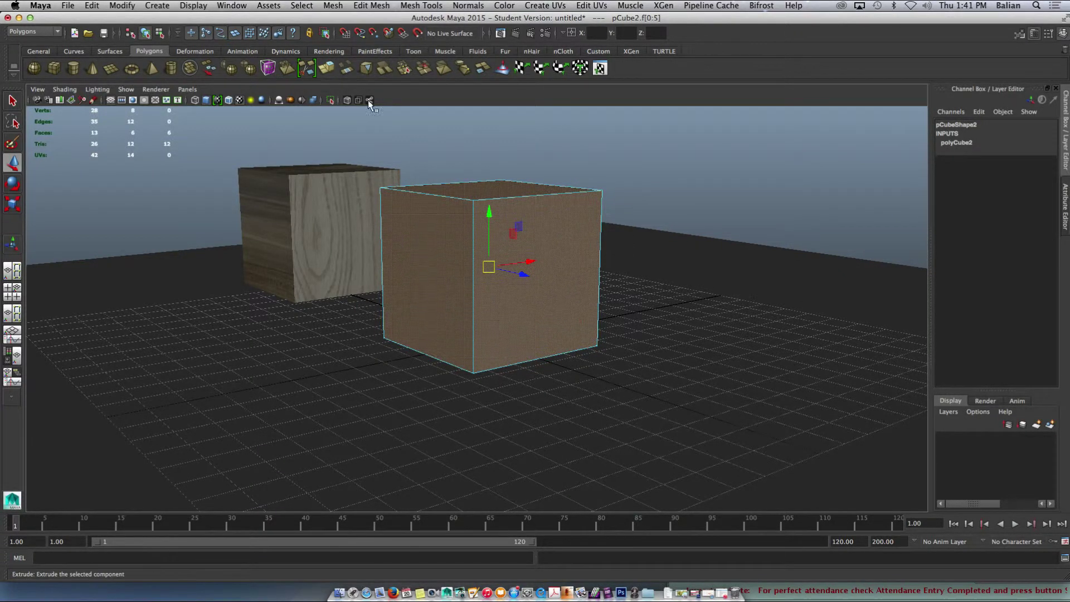
left_click_drag(554, 282, 433, 316, "alt")
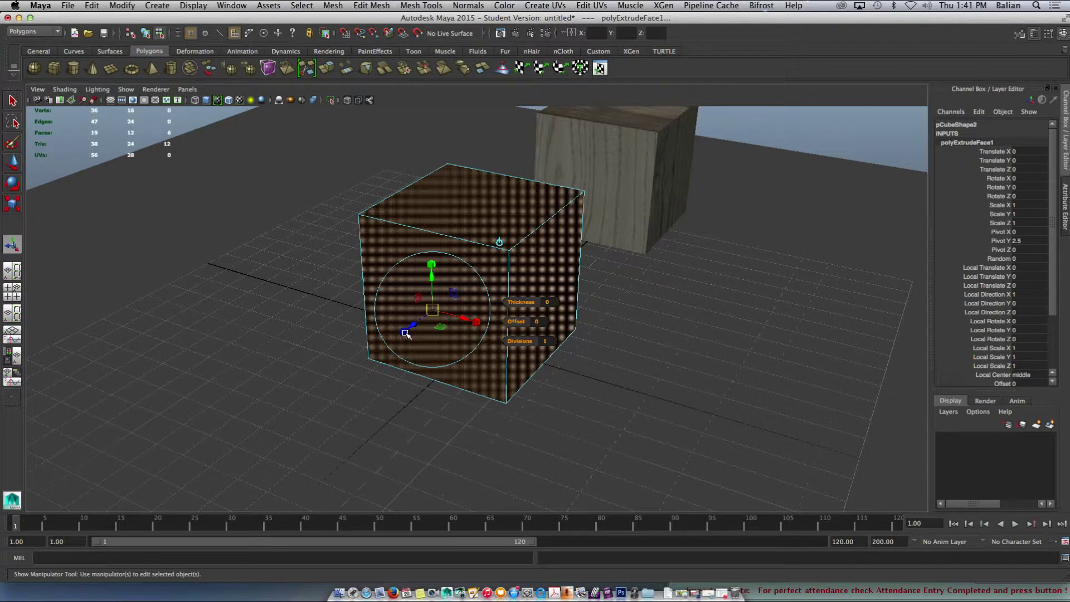
left_click_drag(431, 310, 415, 309)
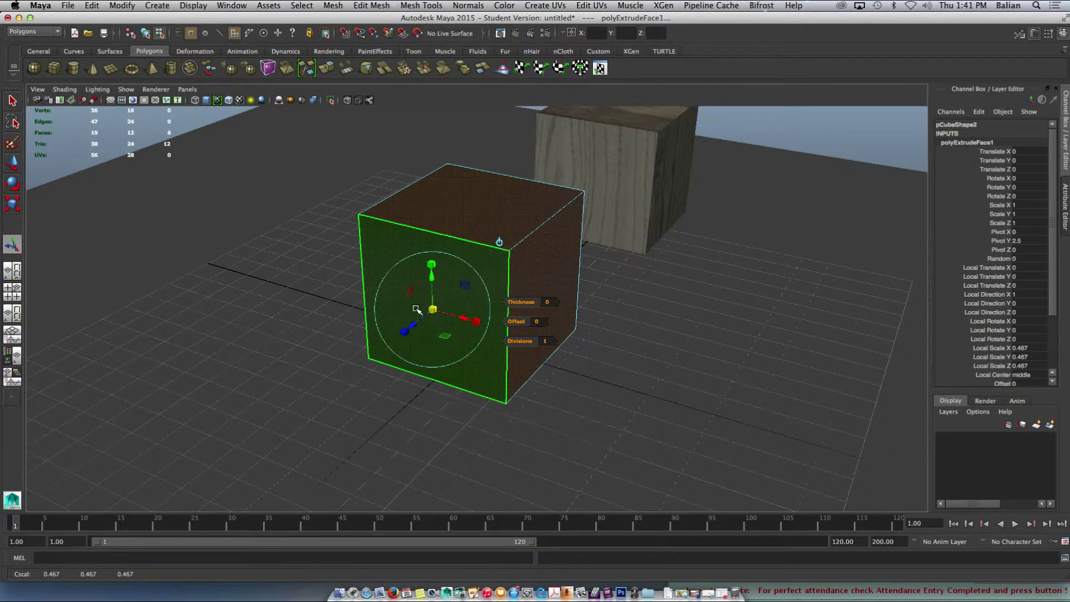
key("ctrl+z")
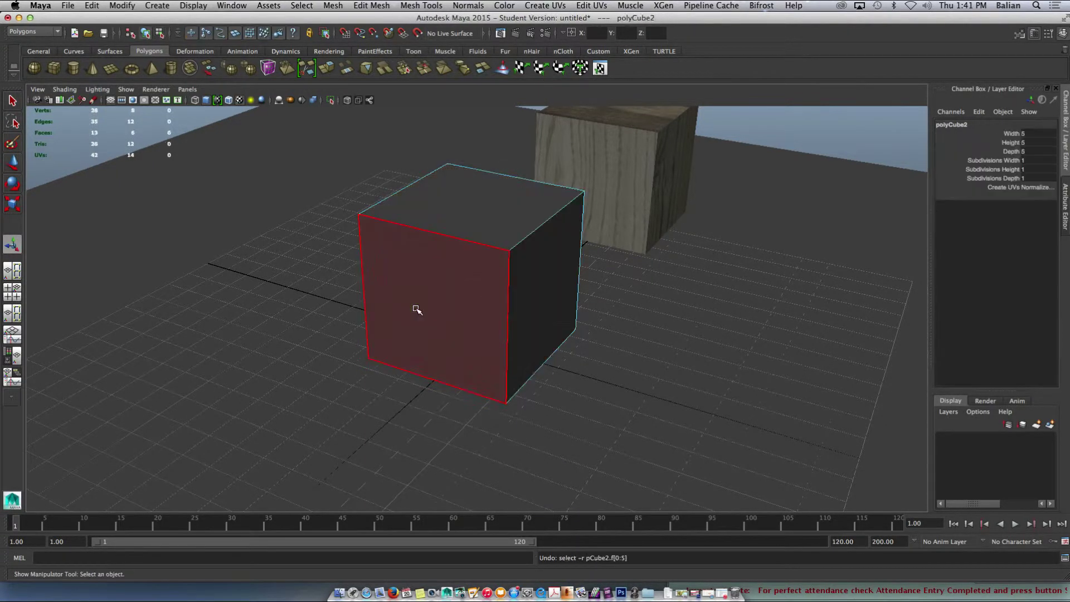
Step: Extrude the new cube's front face, facing positive Z, with an offset of 0.2
left_click(410, 292)
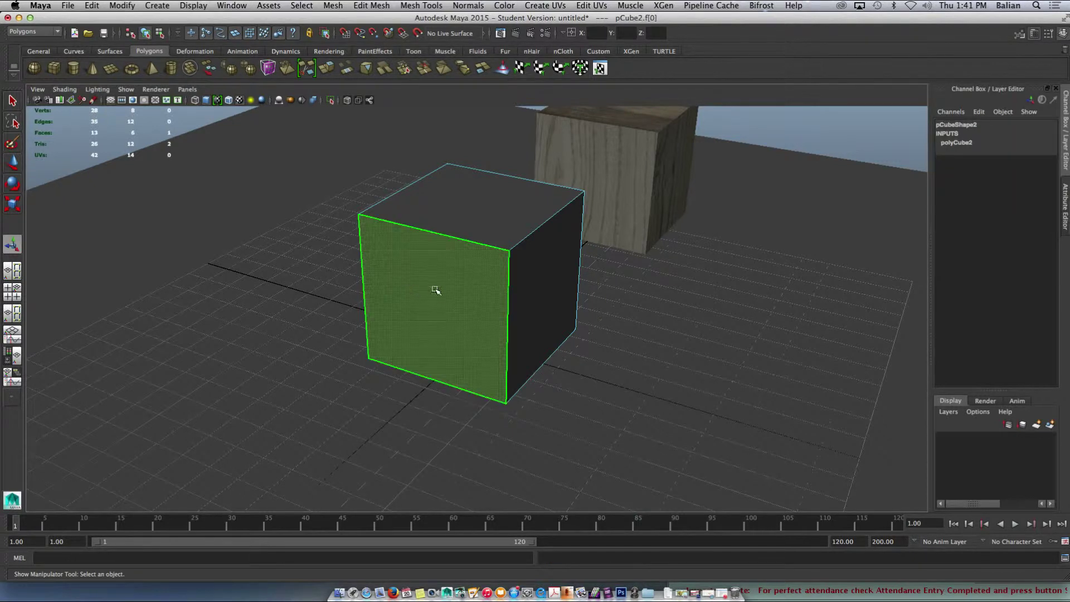
right_click(439, 293)
right_click(437, 304)
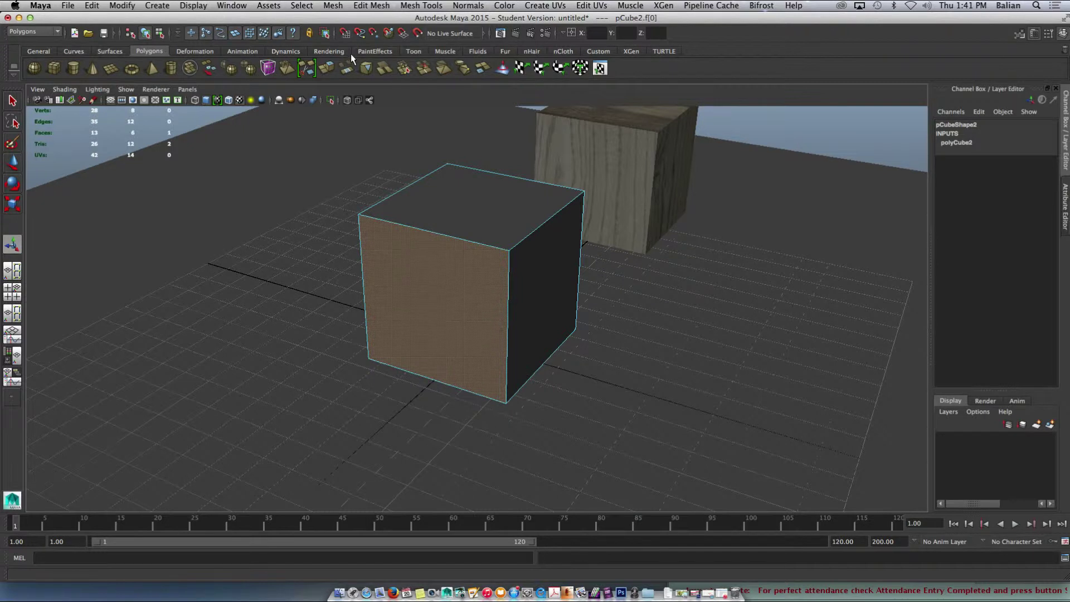
left_click(329, 65)
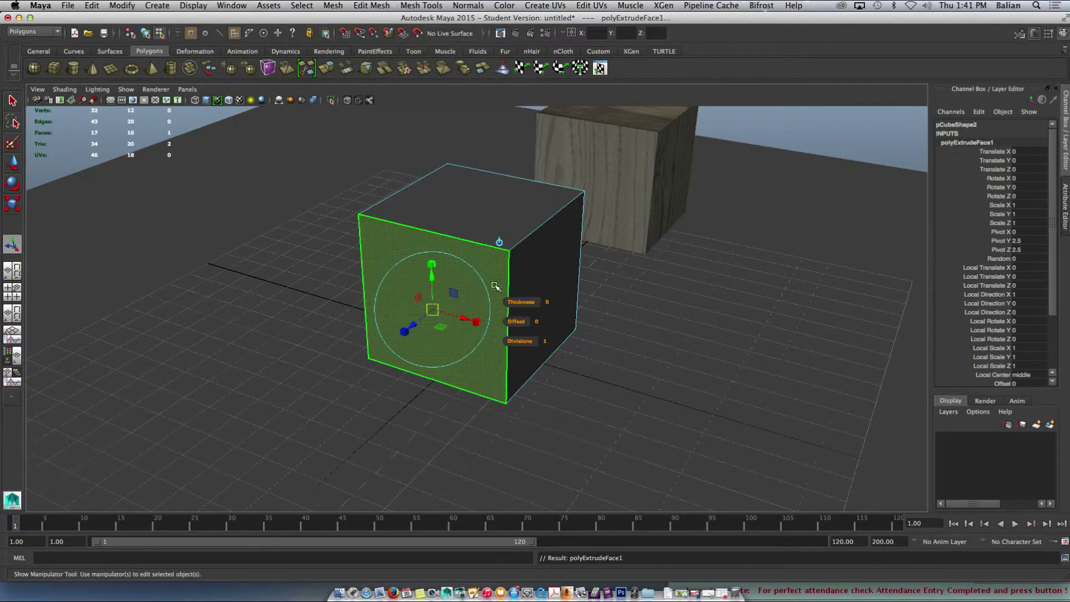
left_click(540, 322)
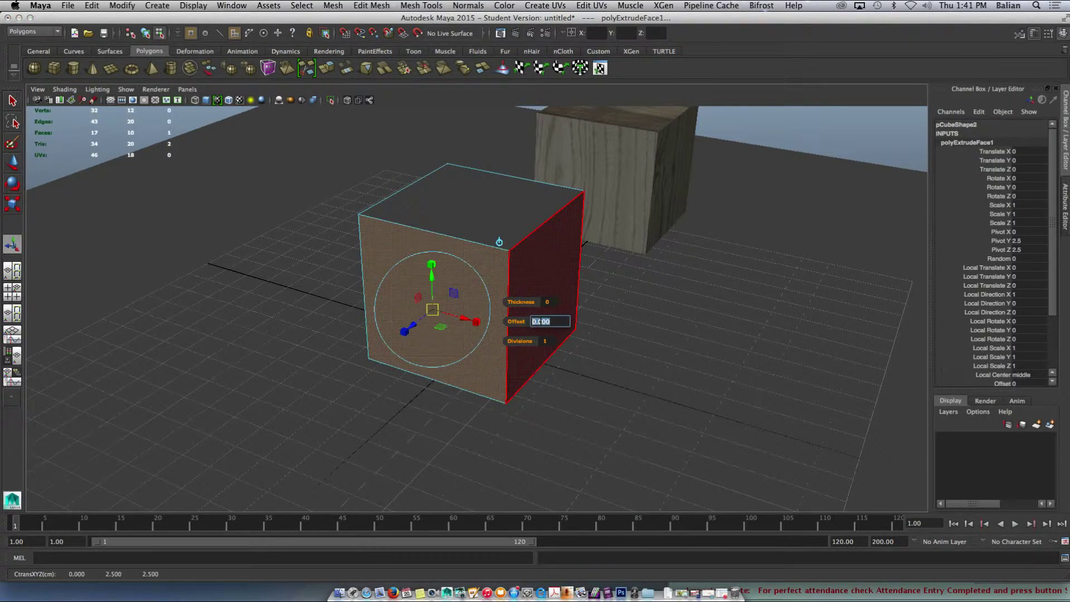
key("BackSpace")
type(".2")
key("Return")
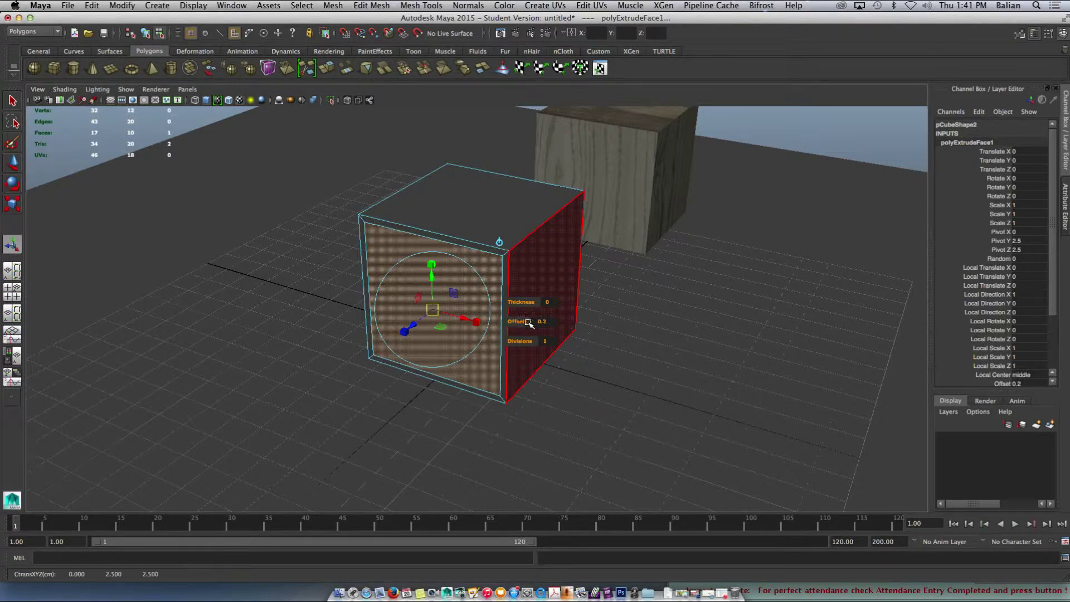
Step: Raise the front face extrusion's offset, trying 0.3 and settling on 0.5
left_click(541, 321)
type(".3")
key("Return")
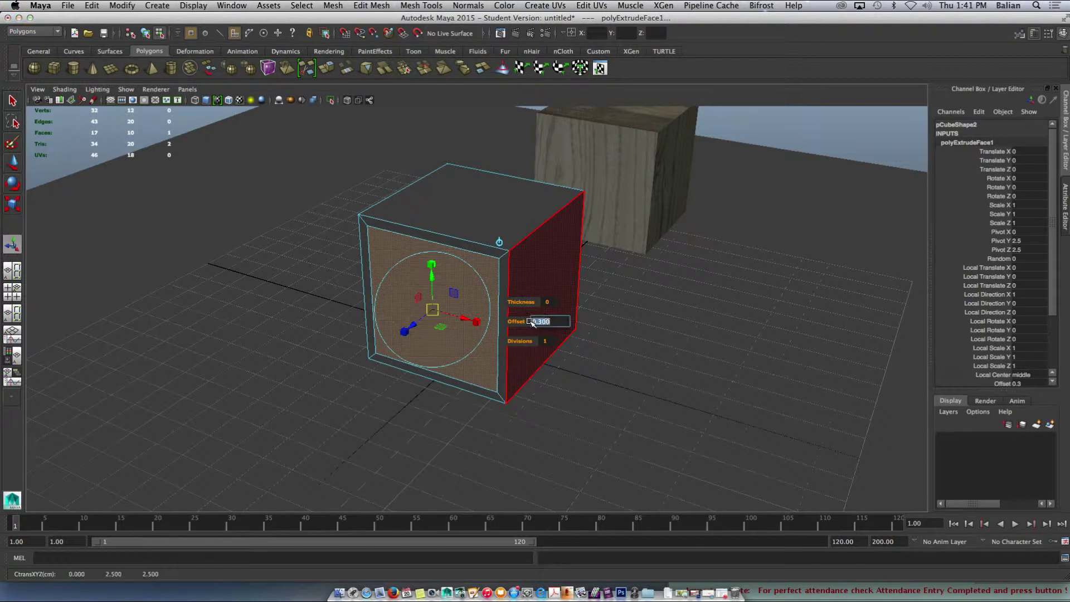
key("5")
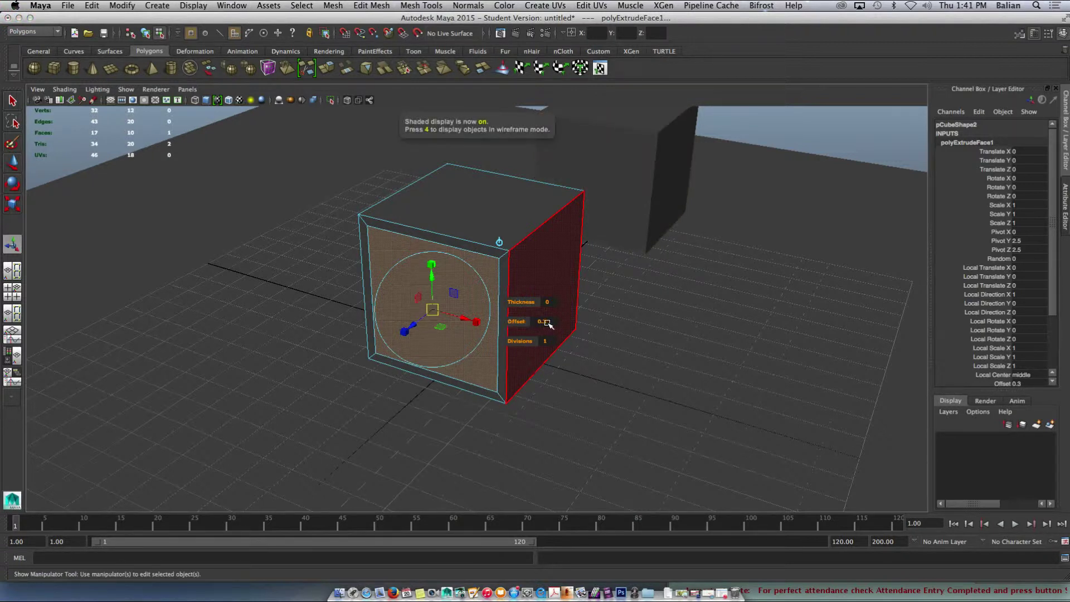
left_click(546, 322)
type(".5")
key("Return")
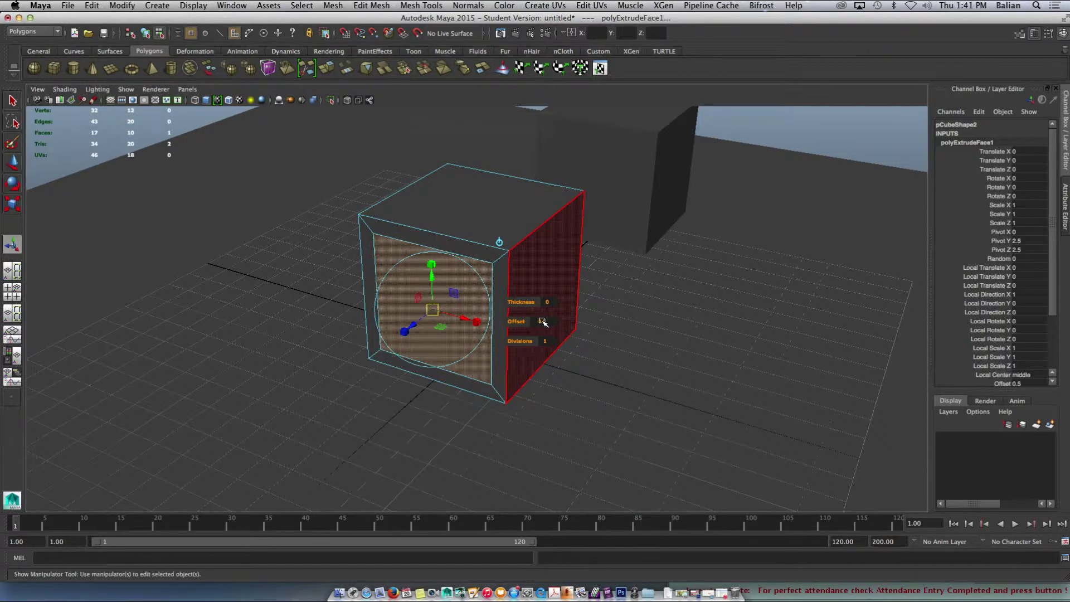
Step: Extrude the cube's adjacent side face, facing positive X, with an offset of 0.5
left_click_drag(529, 278, 503, 272, "alt")
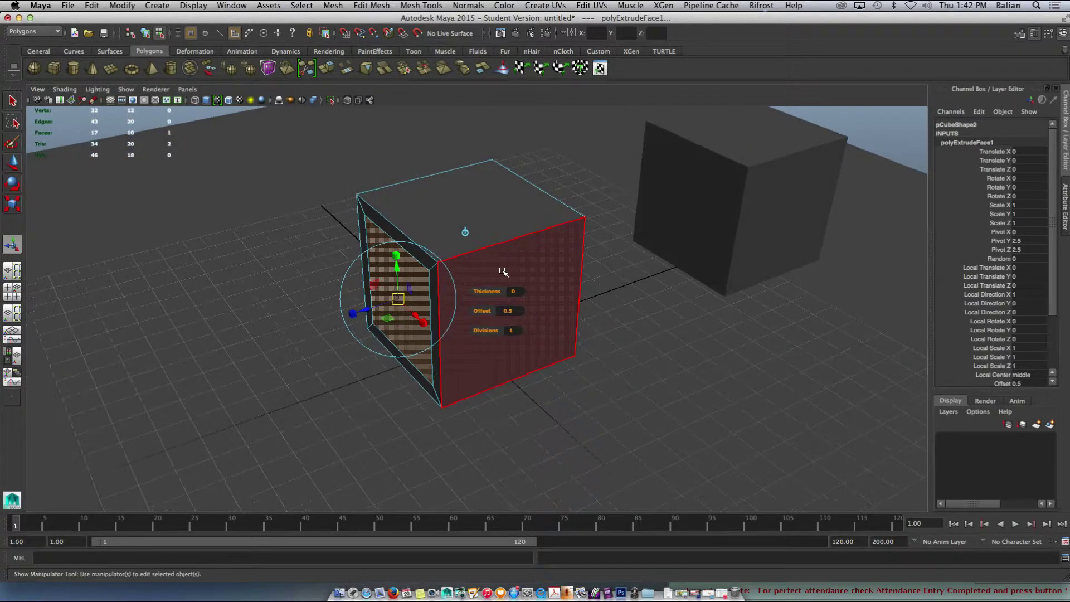
left_click(504, 271)
key("ctrl+e")
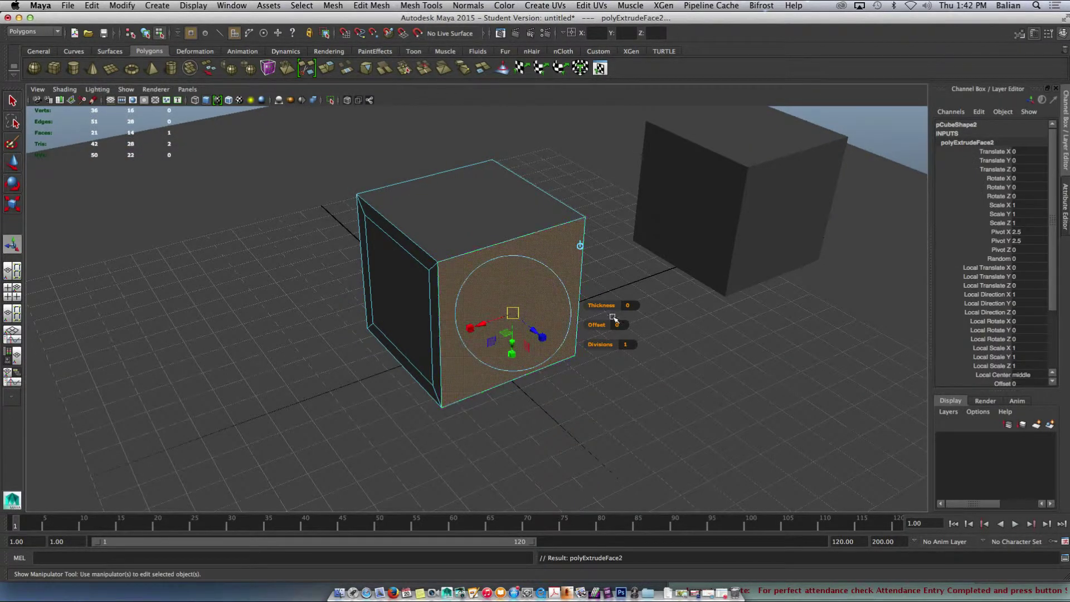
left_click(621, 325)
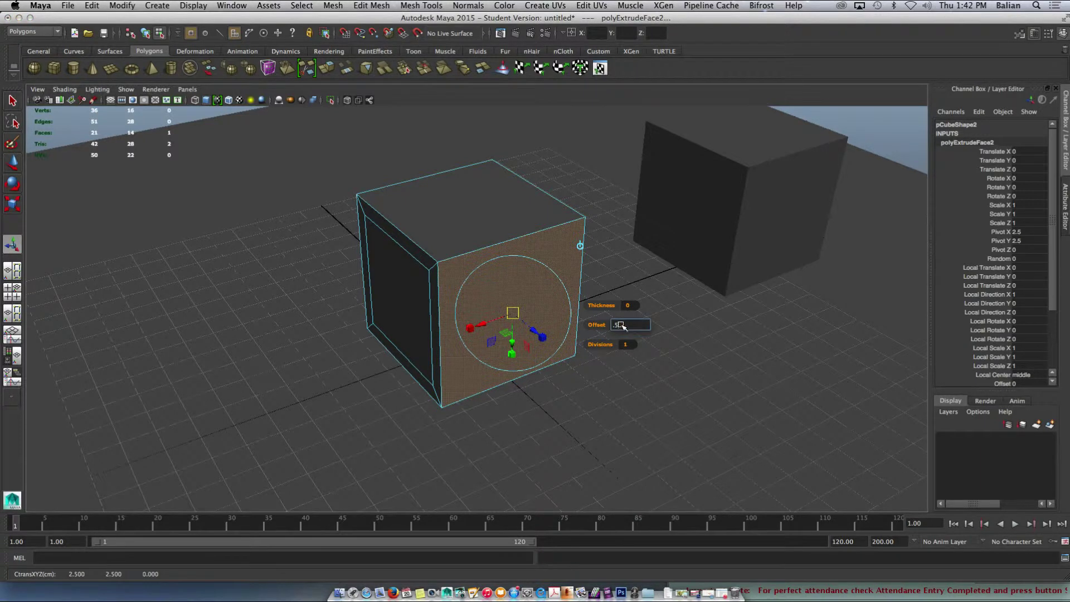
key("Return")
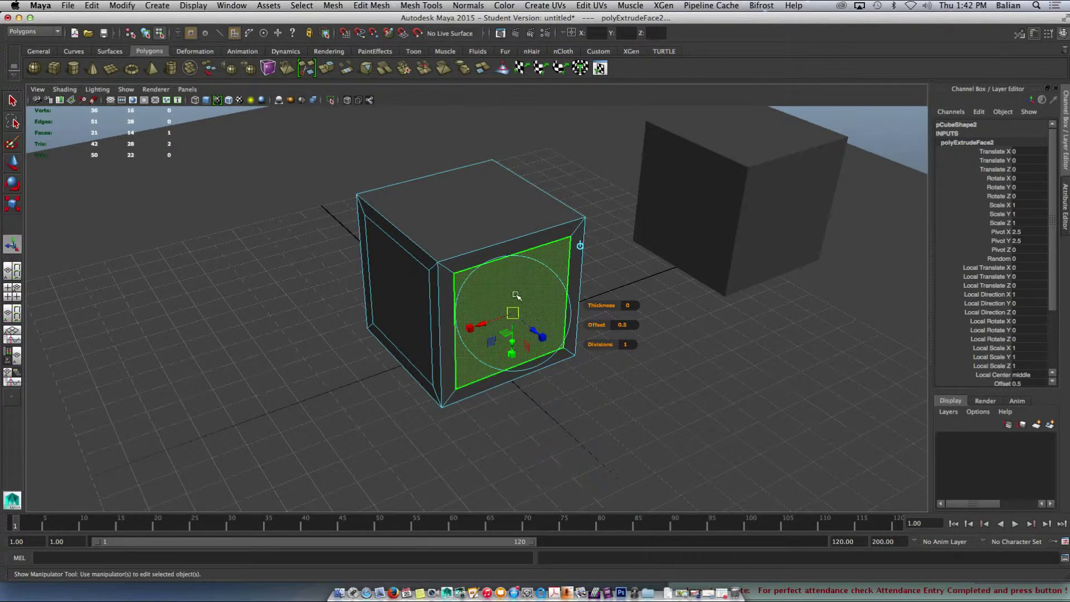
Step: Extrude the cube's back face, facing negative Z, with an offset of 0.5
left_click_drag(623, 326, 490, 246, "alt")
left_click(491, 247)
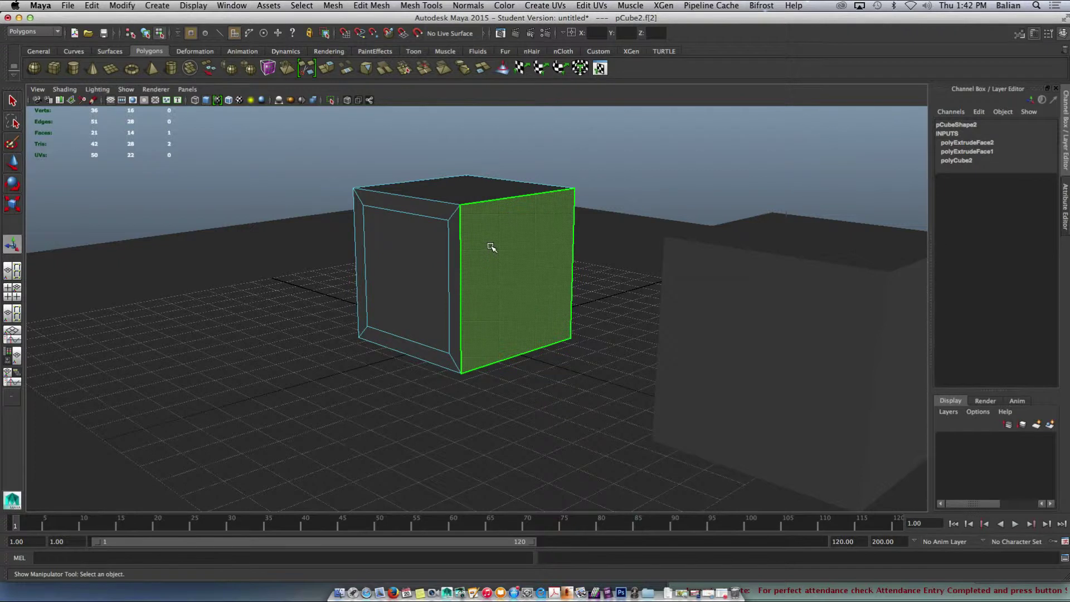
key("ctrl+e")
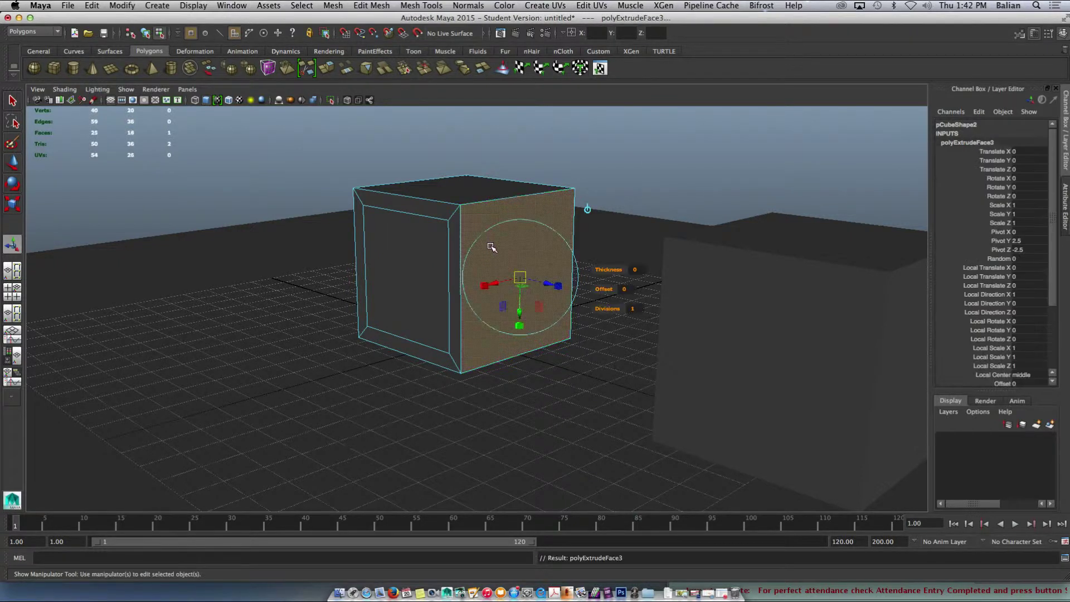
left_click(623, 290)
type(".5")
key("Return")
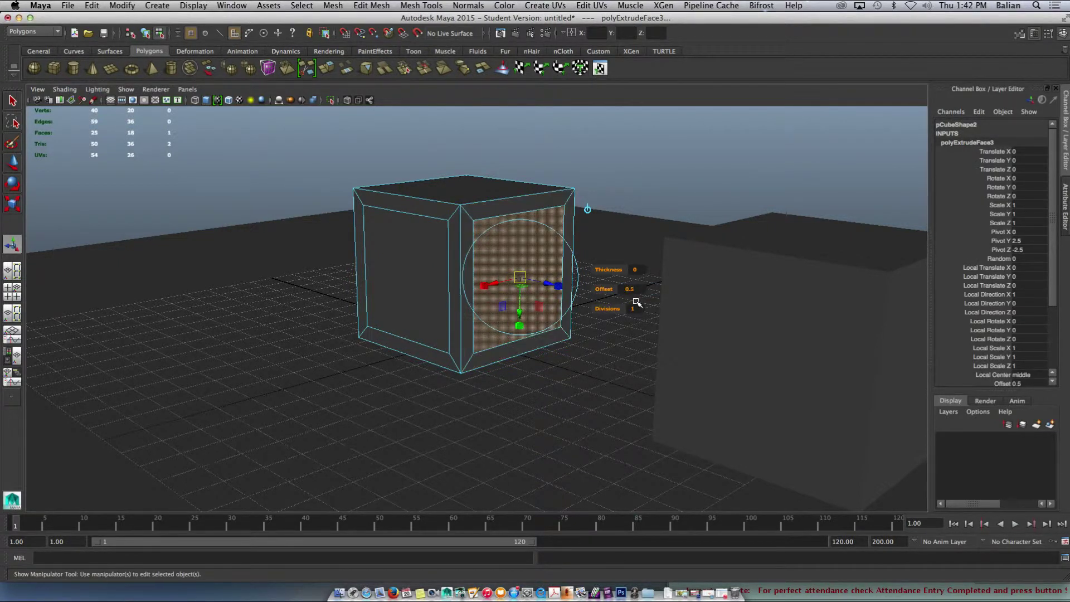
Step: Extrude the remaining side face, facing negative X, with an offset of 0.5
left_click_drag(512, 290, 502, 249, "alt")
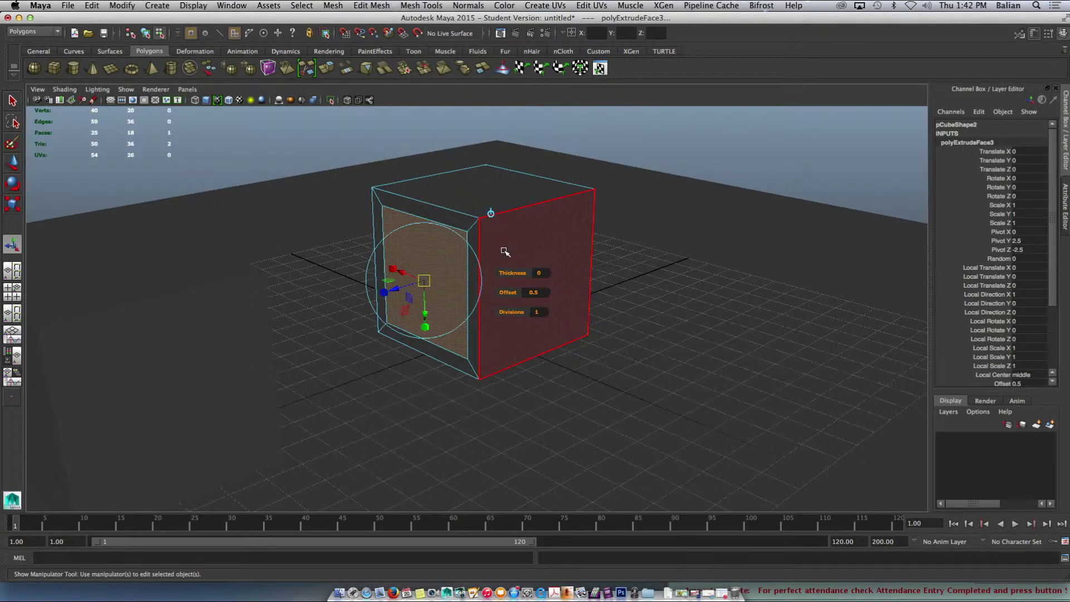
left_click(504, 252)
key("ctrl+e")
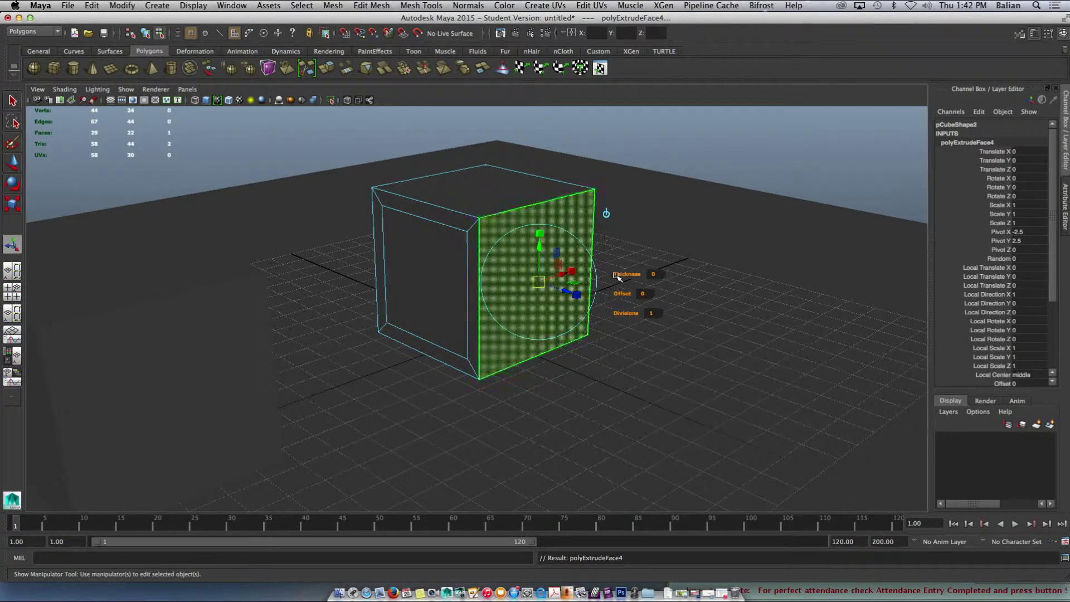
left_click(644, 294)
type(".5")
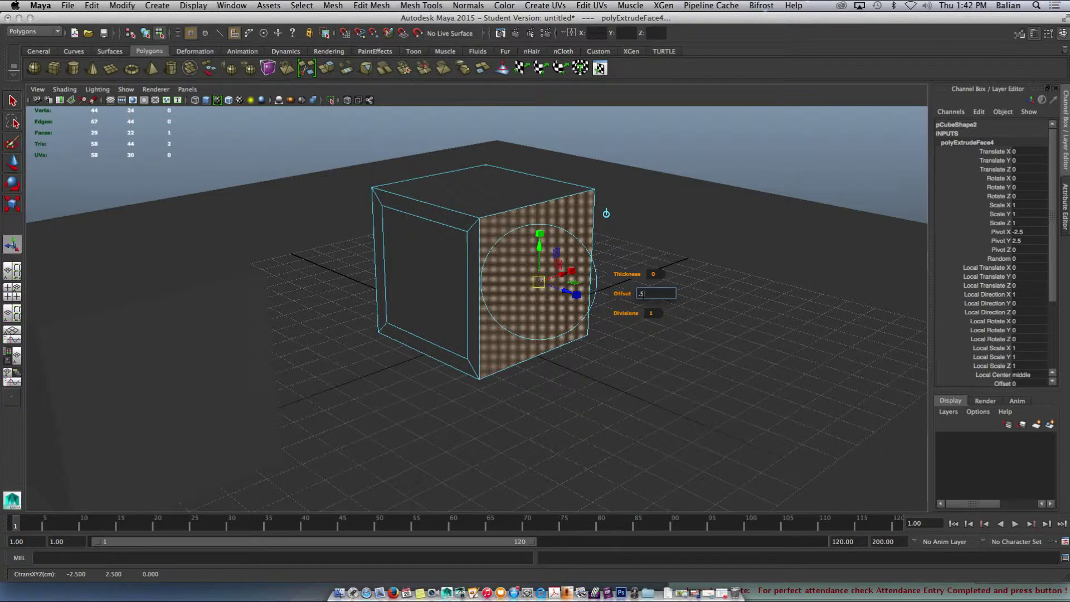
key("Return")
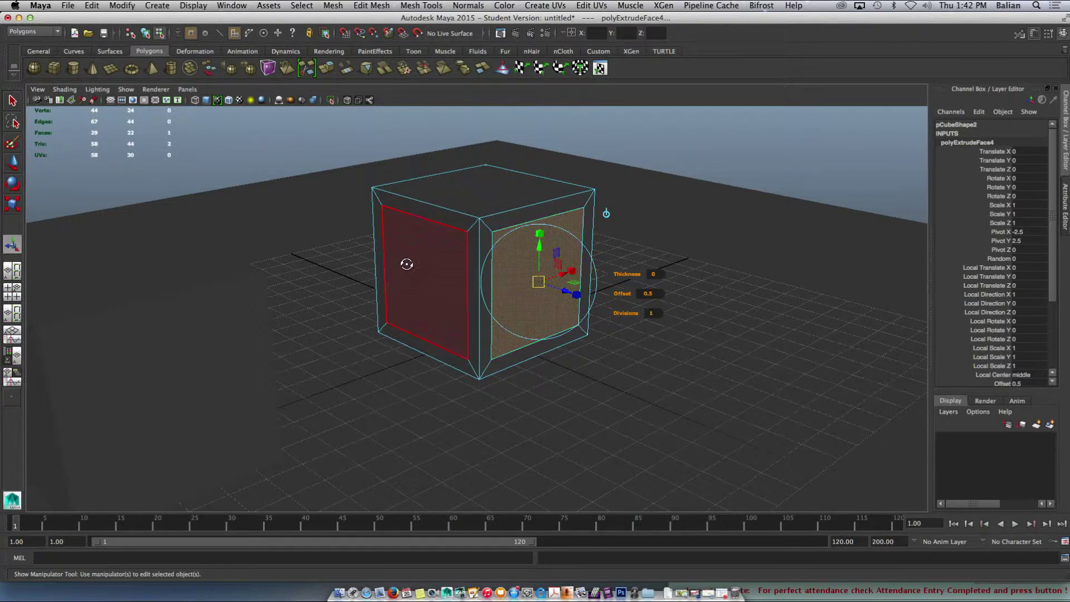
Step: Select the inset panel faces on all four sides of the cube and extrude them together
left_click_drag(409, 262, 515, 268, "alt")
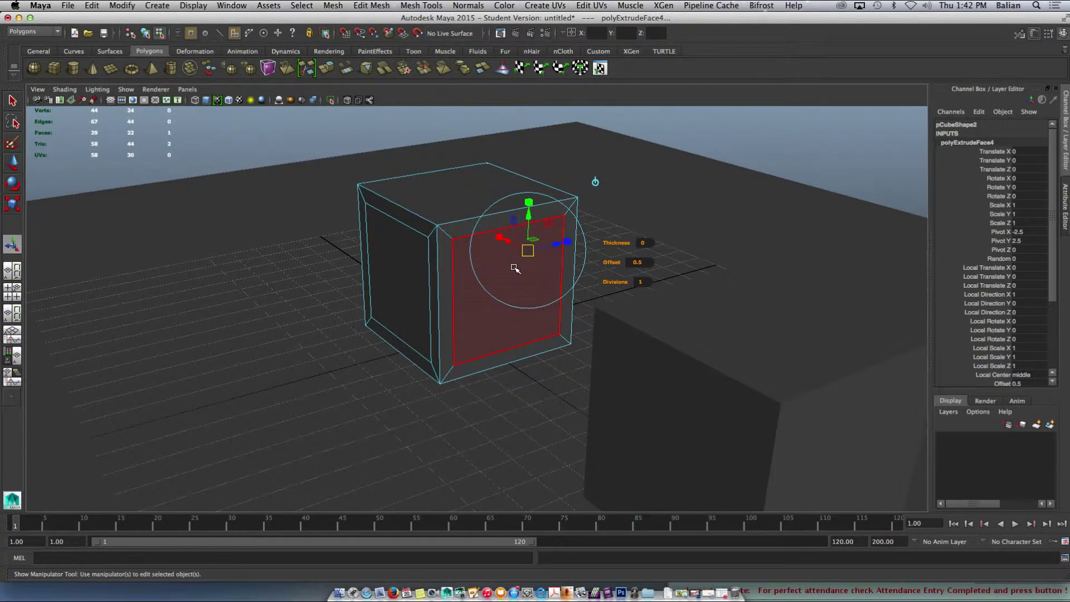
key("w")
left_click(512, 286)
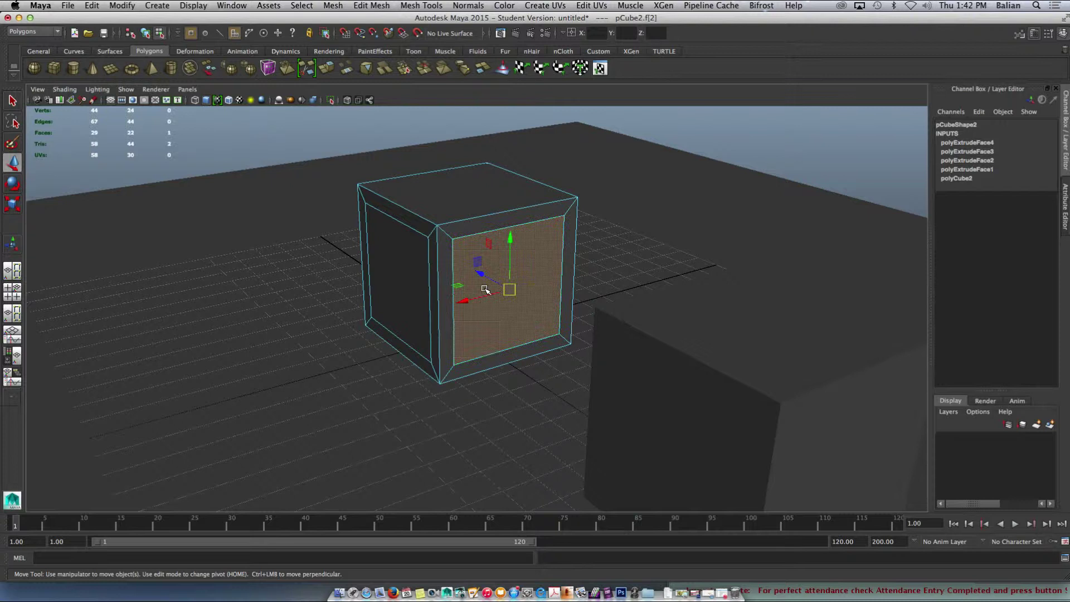
left_click(426, 279, "shift")
left_click_drag(440, 270, 415, 275, "alt")
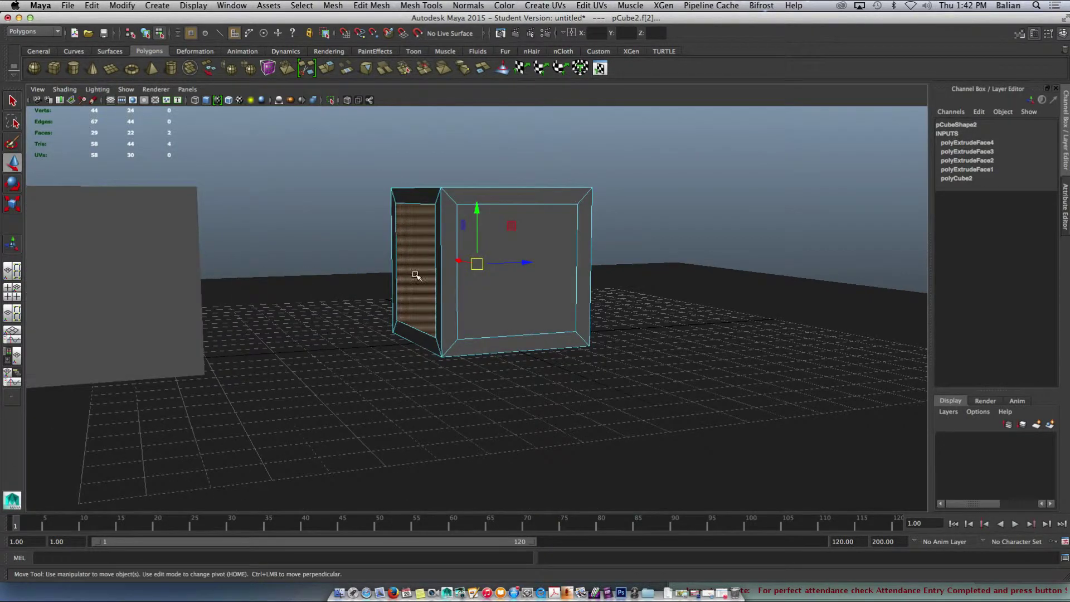
left_click(503, 290, "shift")
left_click_drag(531, 303, 514, 279, "alt")
left_click(541, 283, "shift")
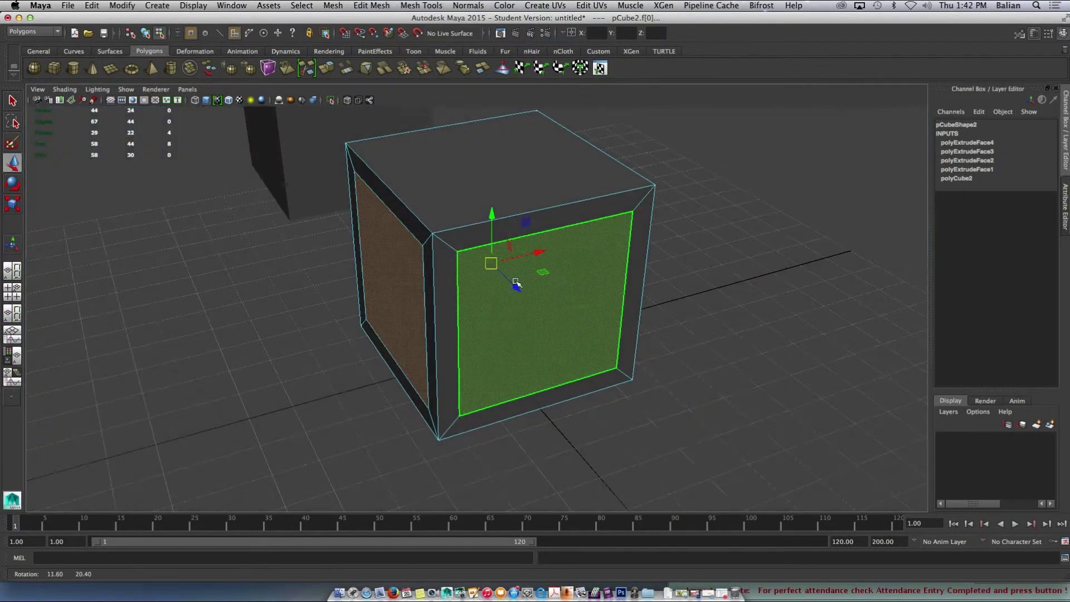
left_click(328, 68)
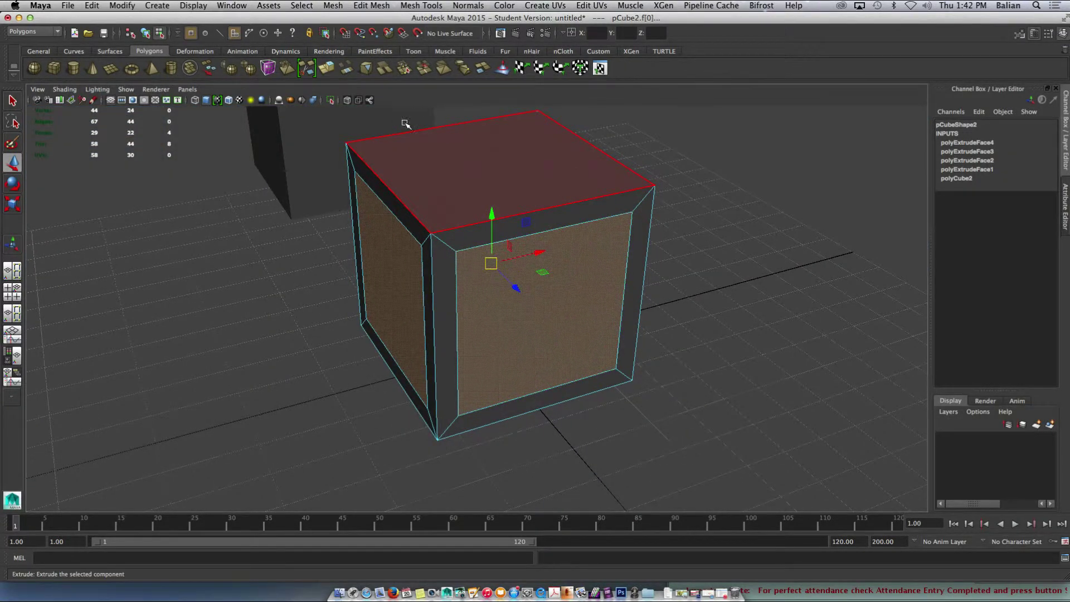
Step: Try shifting the extruded panels freely by about -0.12 in X, and undo the move
left_click(611, 249)
left_click_drag(506, 280, 487, 262)
key("ctrl+z")
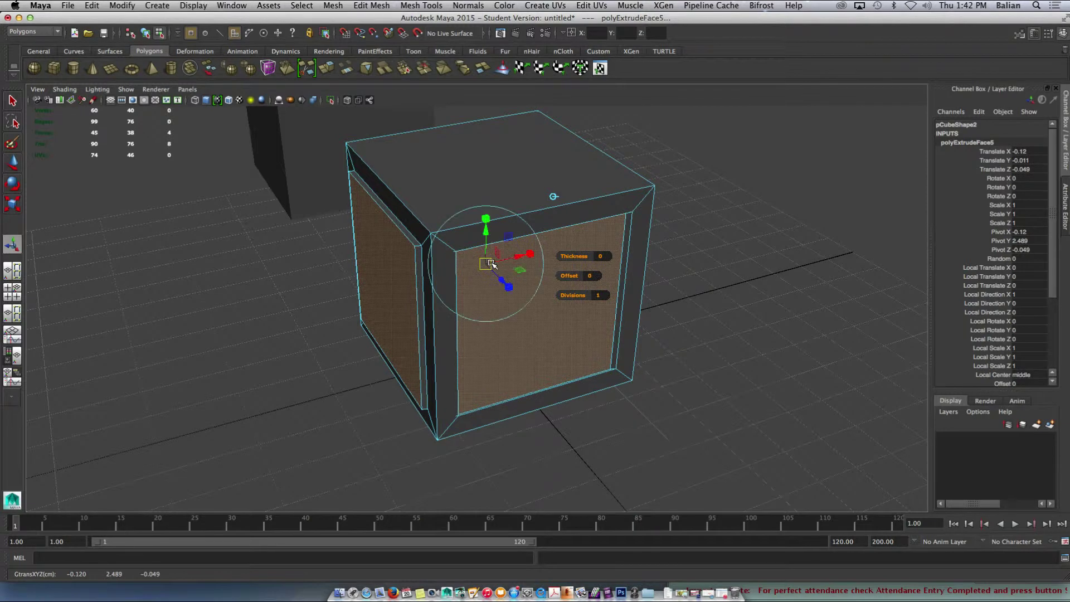
key("ctrl+z")
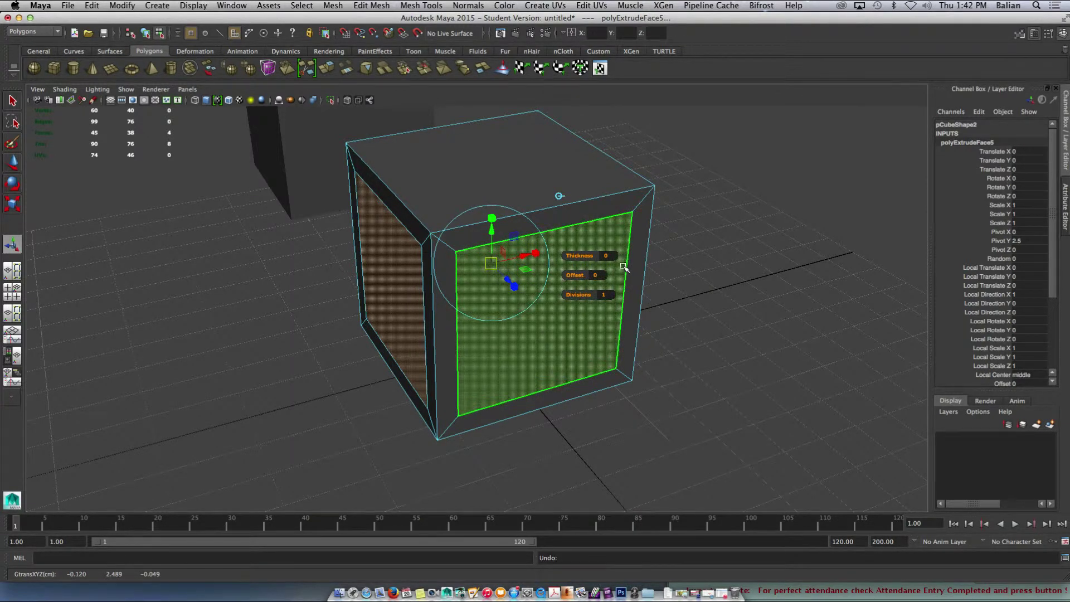
Step: Try an offset of 0.2 on the four extruded panels, and undo it
left_click(598, 275)
left_click(595, 275)
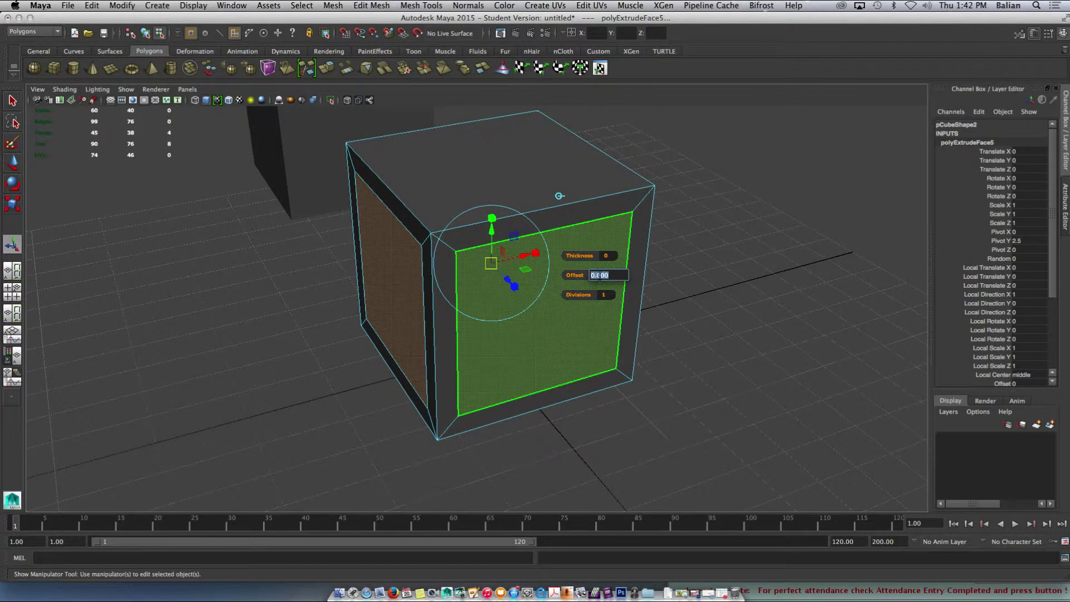
type("0.2")
key("Return")
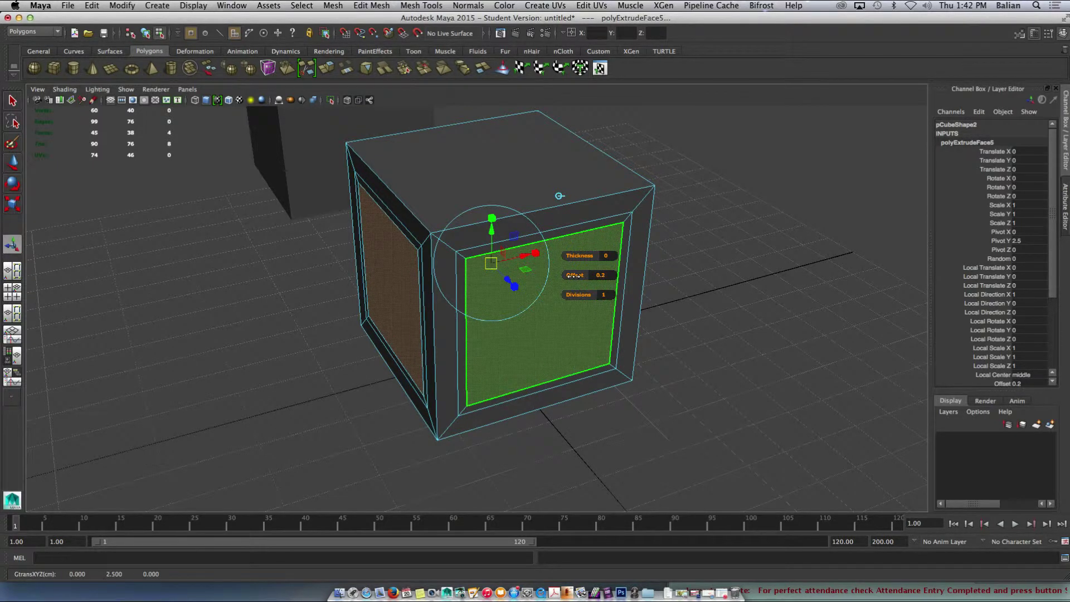
key("ctrl+z")
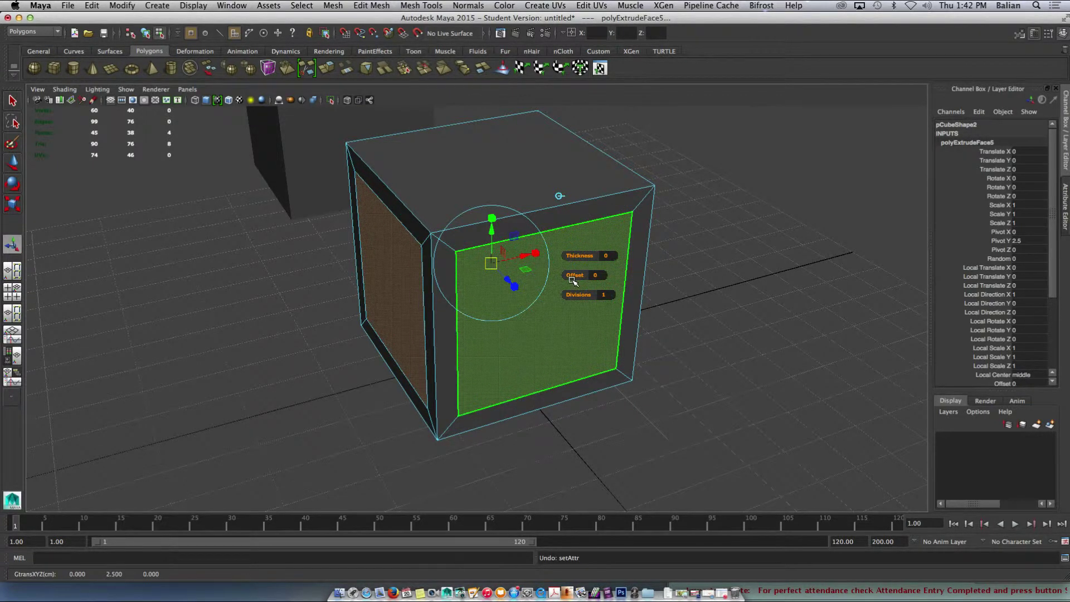
Step: Set the panel extrusion's thickness to -0.1 to recess the four panels, and return to object selection
left_click_drag(571, 255, 571, 255)
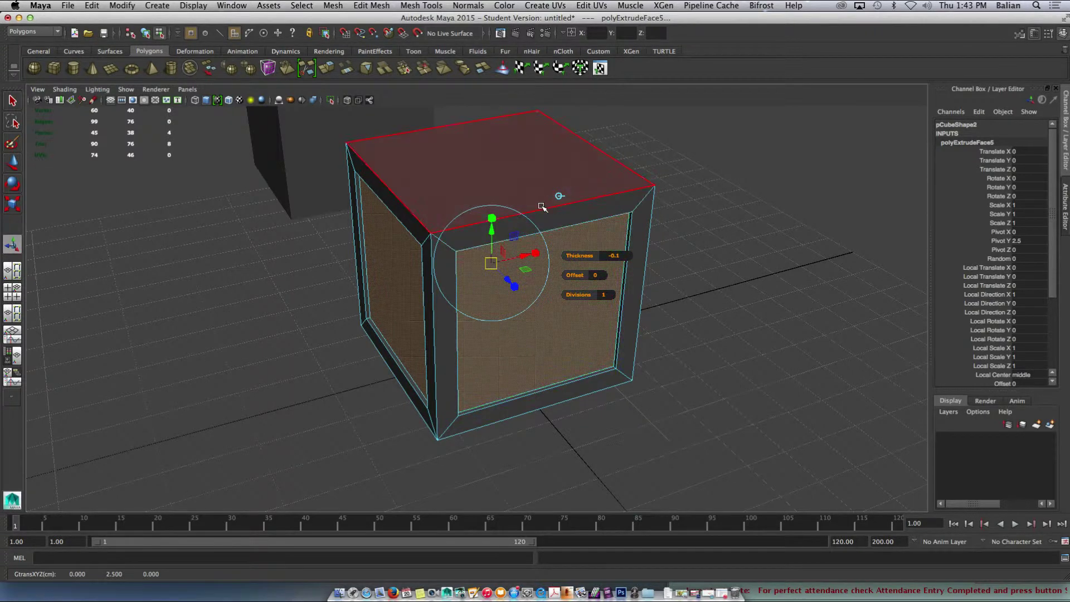
left_click_drag(506, 222, 529, 204, "alt")
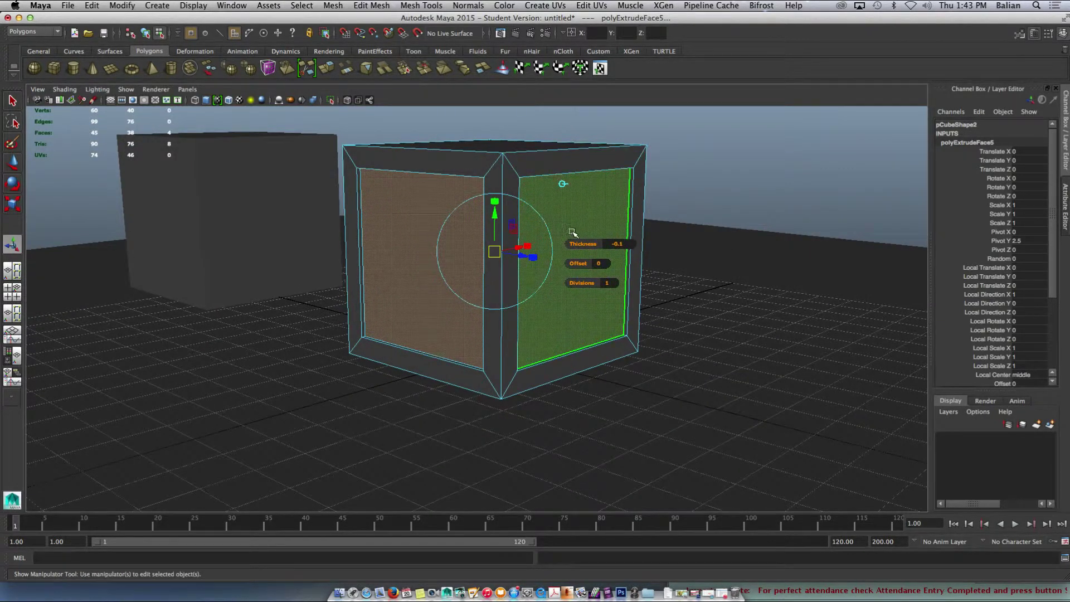
right_click_drag(577, 209, 603, 196)
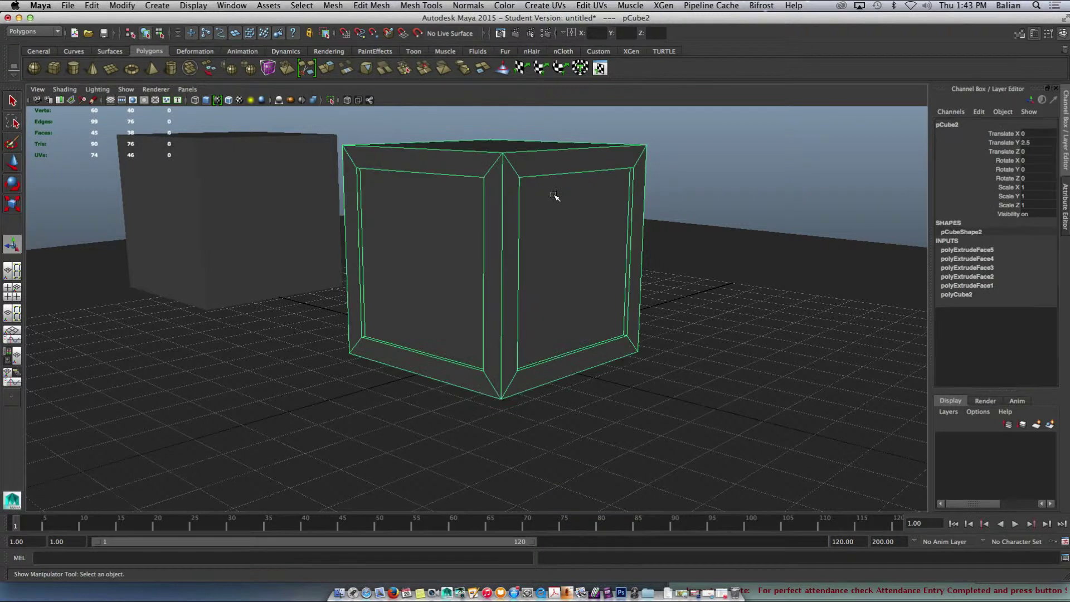
left_click_drag(552, 206, 521, 228, "alt")
Step: Select the recessed panel faces on all four sides of the cube and extract them as separate pieces
right_click_drag(521, 229, 520, 256)
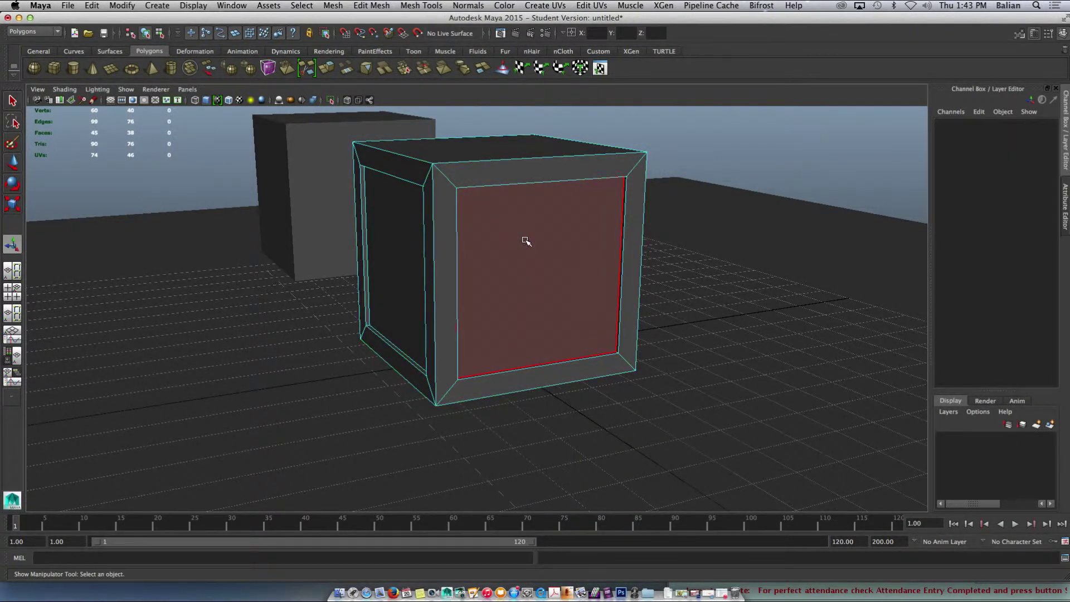
left_click(522, 241)
left_click(406, 236, "shift")
left_click_drag(494, 253, 406, 256, "alt")
left_click(494, 268, "shift")
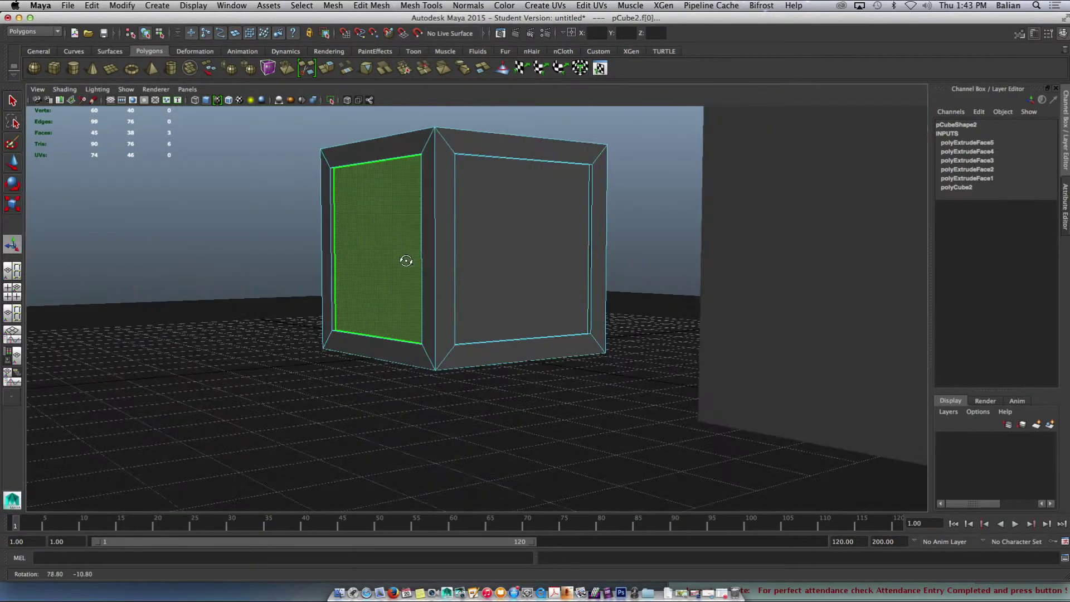
left_click(507, 246, "shift")
left_click(333, 6)
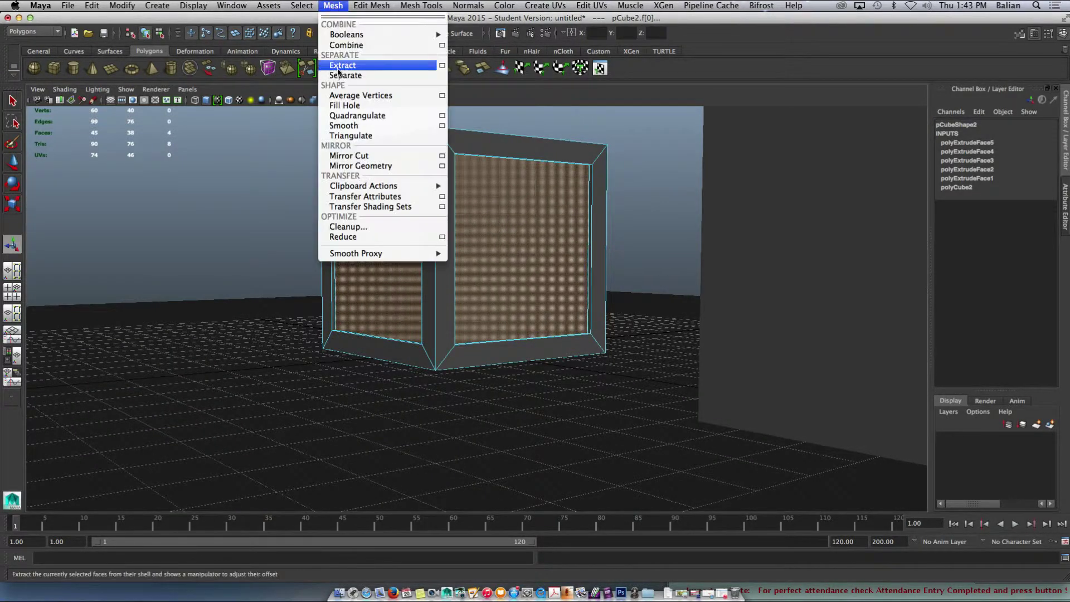
left_click(340, 68)
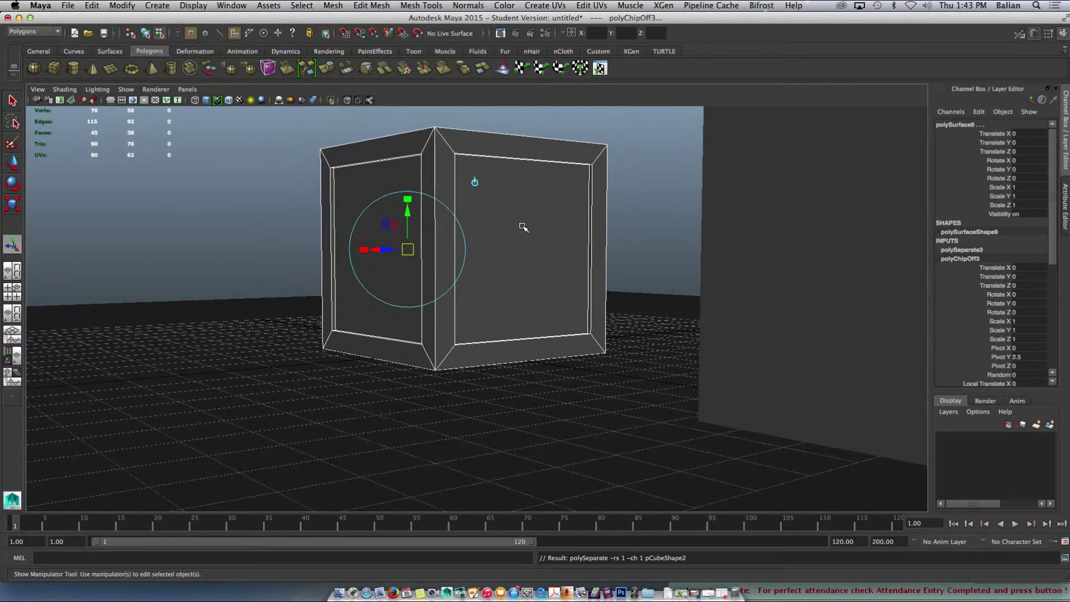
Step: Extrude the cube's top face upward by 0.1 to form a thin lid
left_click_drag(508, 212, 479, 198, "alt")
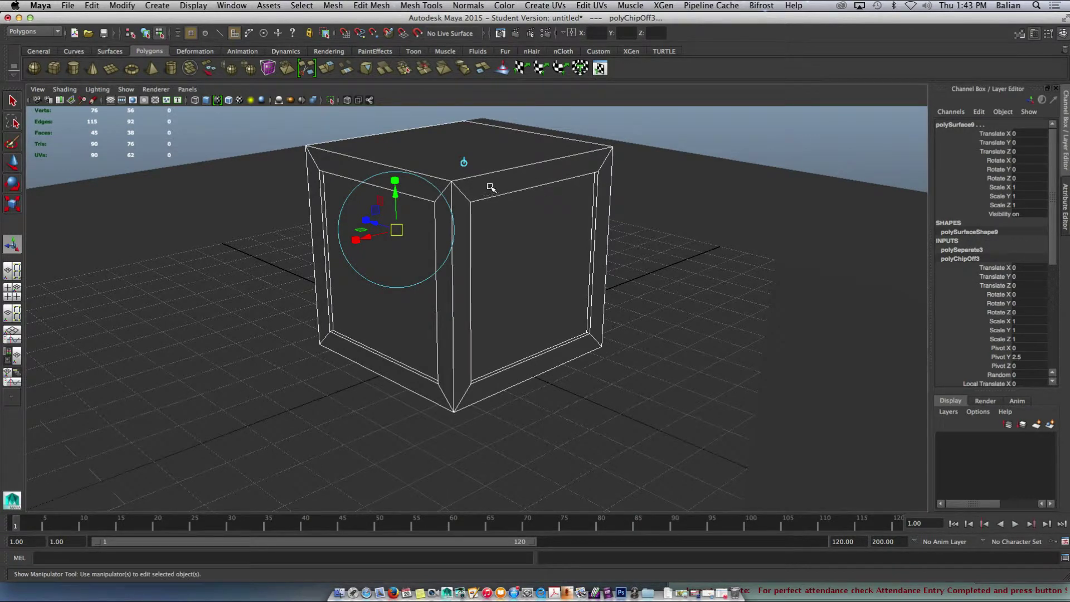
left_click_drag(475, 149, 479, 168, "alt")
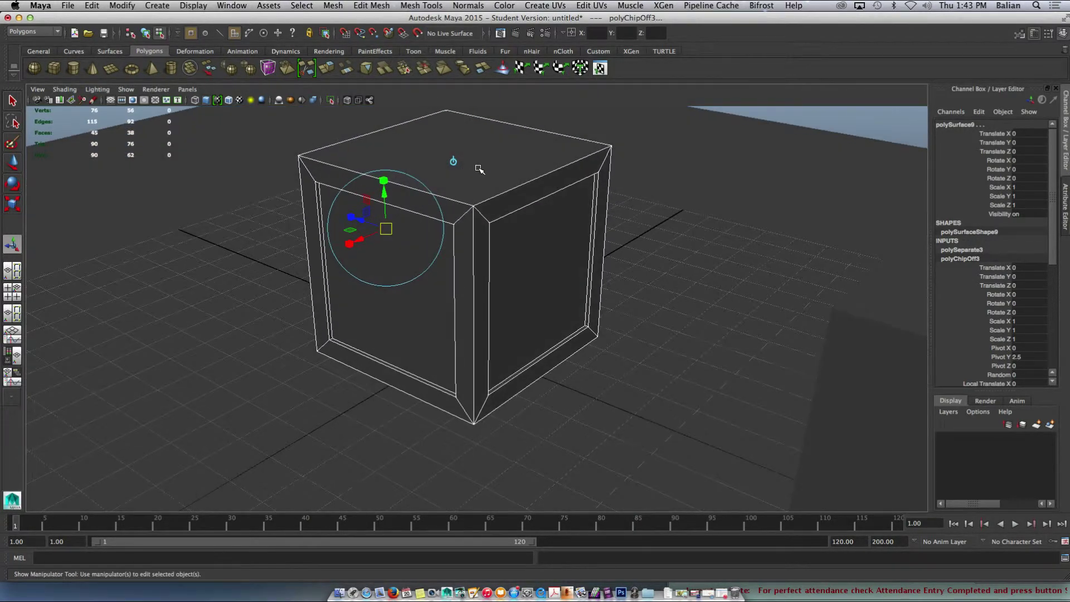
mouse_move(479, 169)
right_mouse_down()
mouse_move(503, 154)
mouse_move(477, 185)
right_mouse_up()
left_click(499, 159)
left_click(455, 167)
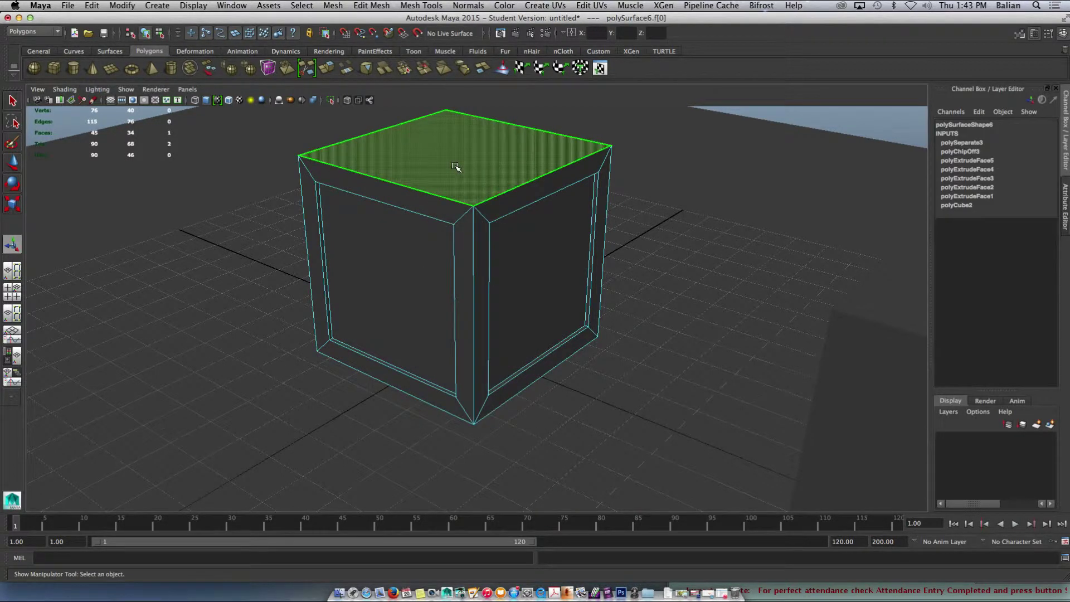
left_click(326, 66)
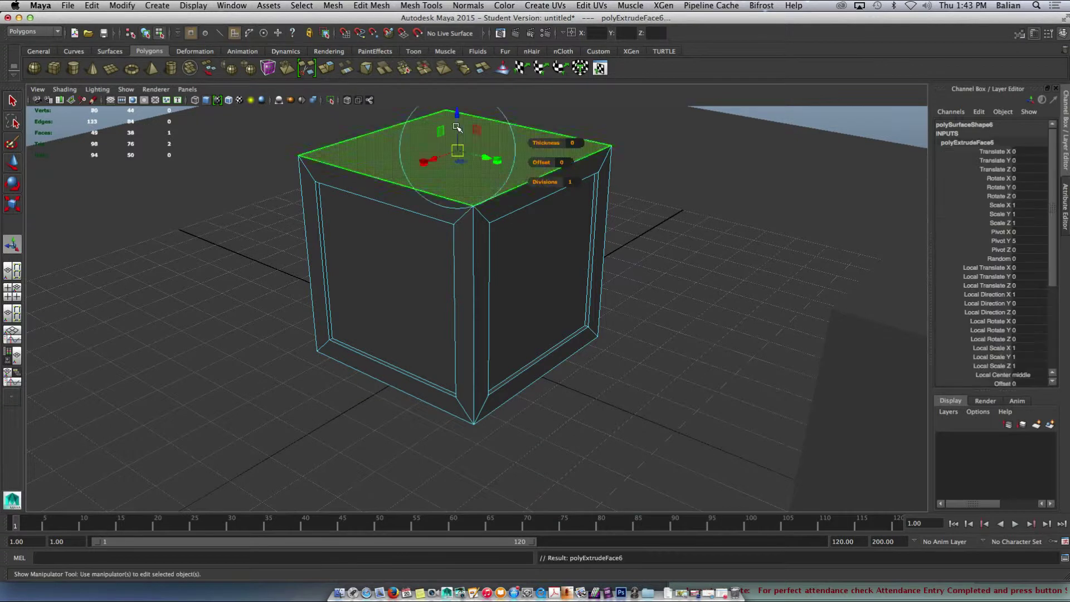
left_click_drag(457, 118, 458, 112)
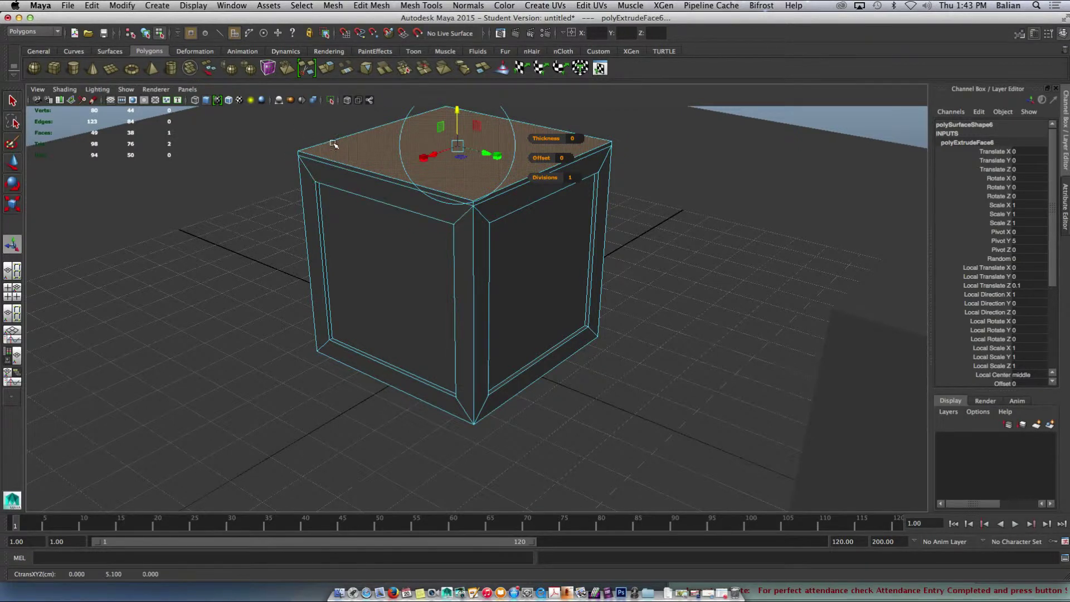
Step: Return to object selection, turn on wireframe on shaded for the viewport, and select the crate's frame body
right_click_drag(337, 156, 391, 199)
scroll(390, 199, "down", 5)
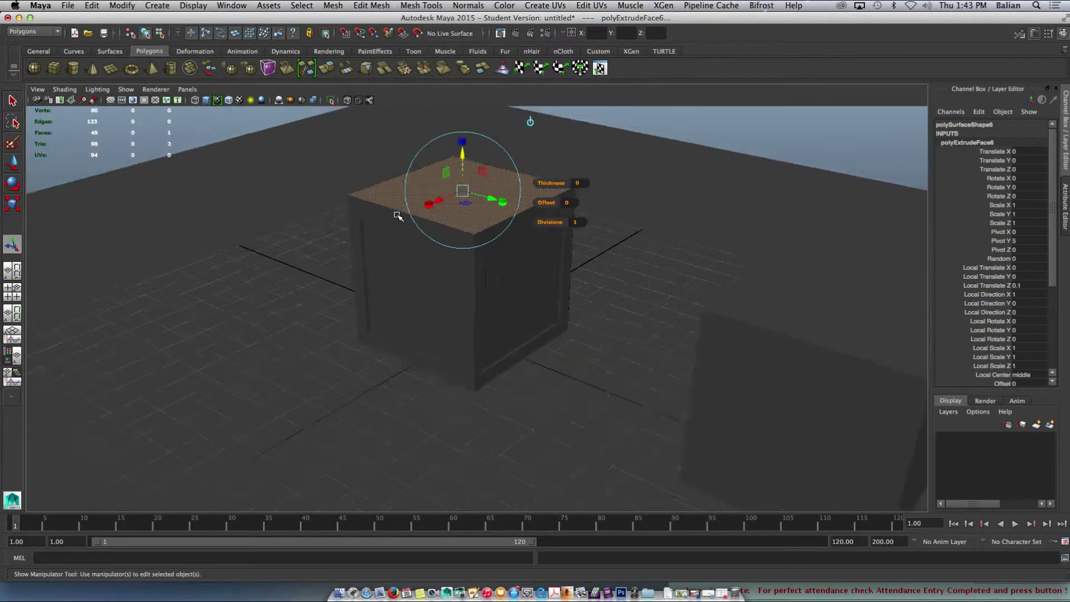
scroll(397, 215, "up", 5)
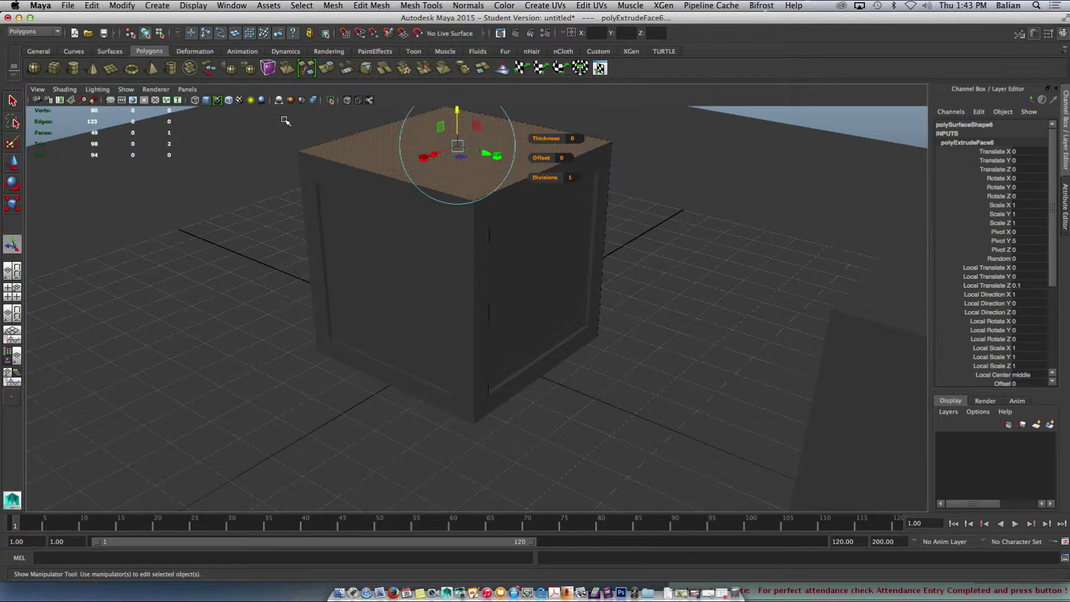
left_click(229, 101)
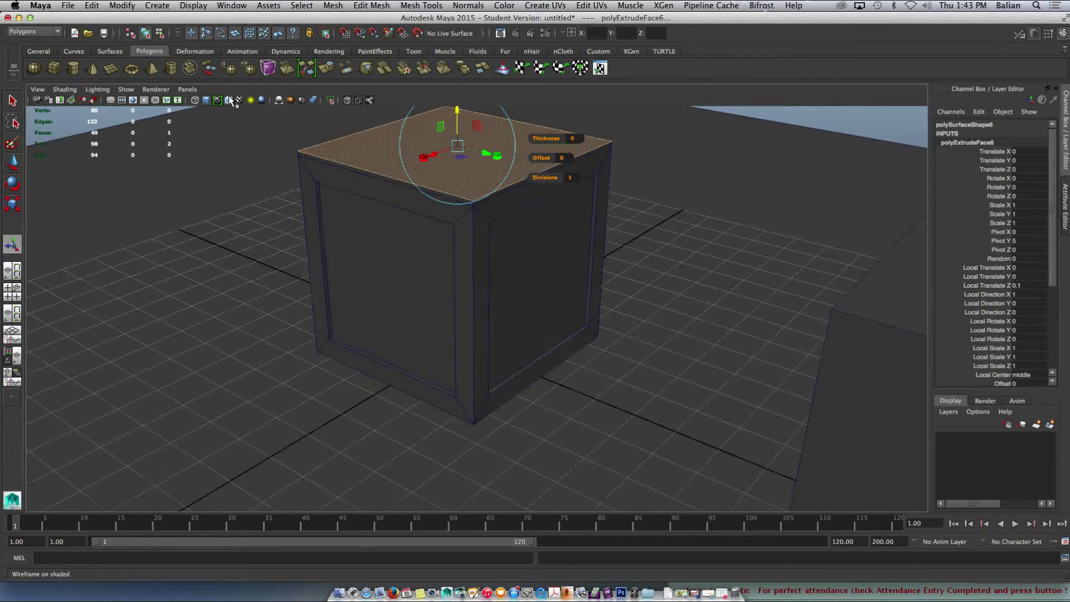
left_click_drag(381, 218, 363, 208, "alt")
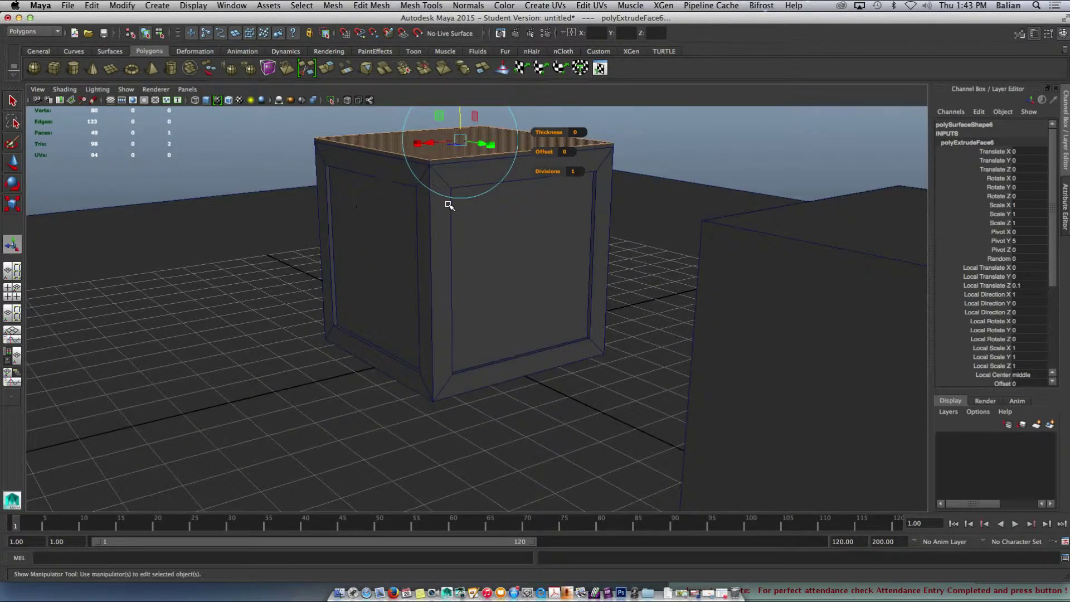
right_click_drag(449, 206, 483, 198)
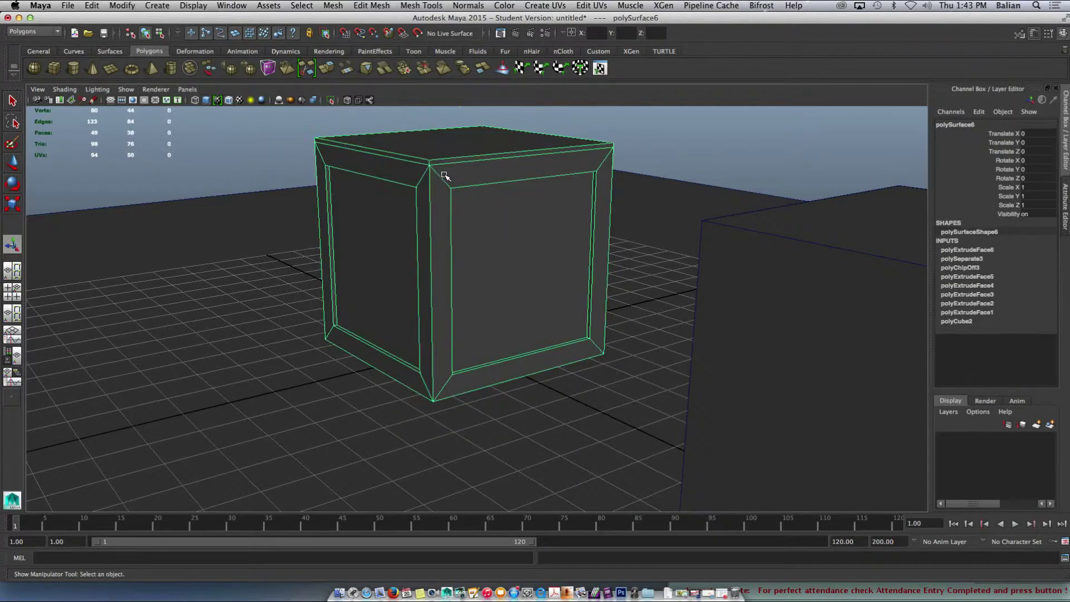
mouse_move(449, 207)
left_mouse_down("alt")
mouse_move(508, 205)
mouse_move(458, 201)
left_mouse_up("alt")
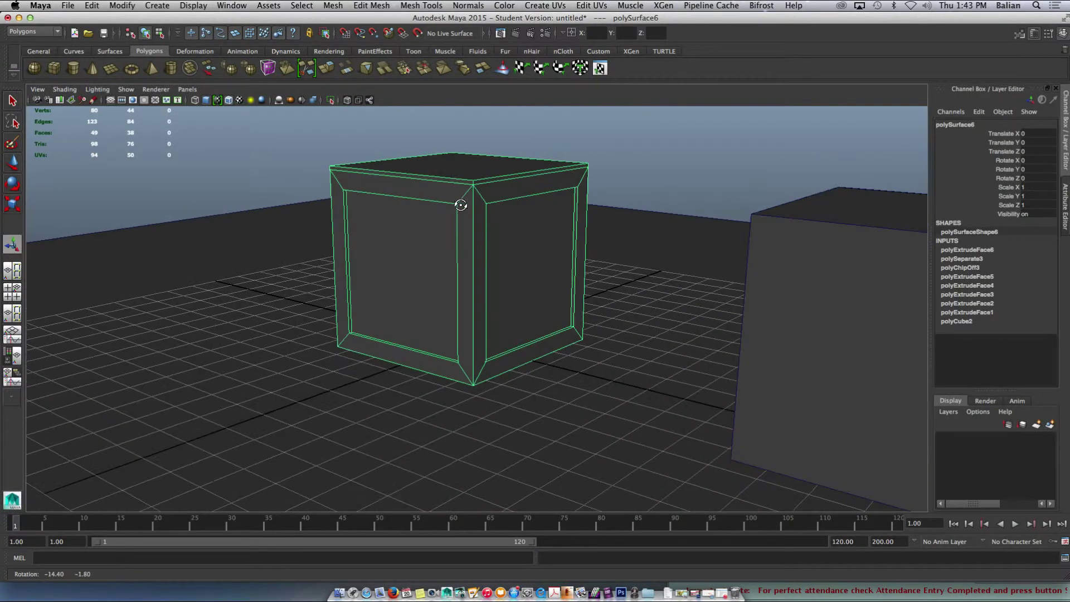
left_click(607, 593)
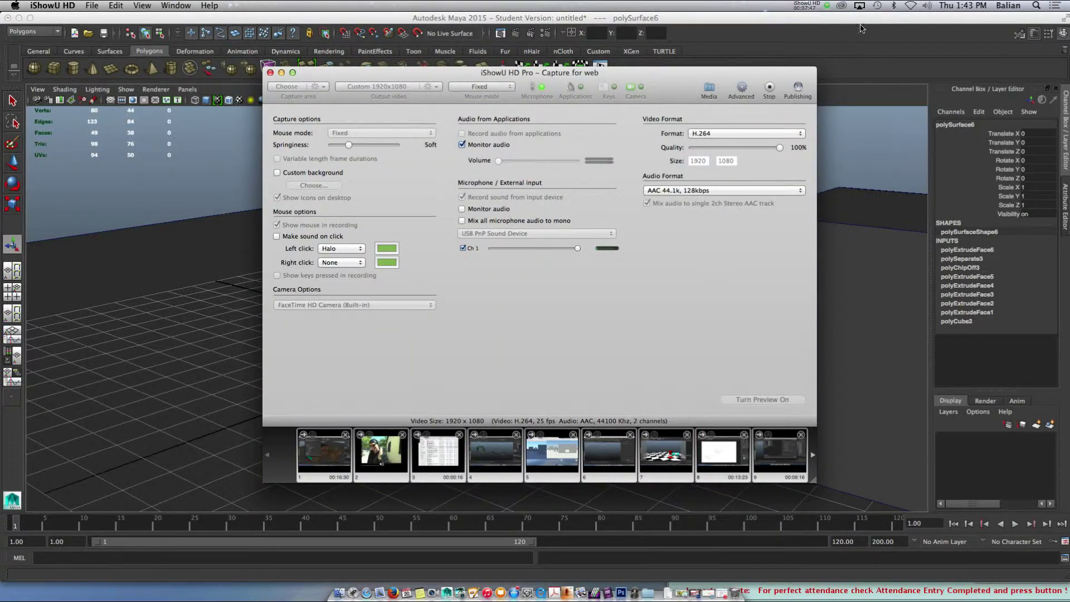
left_click(828, 7)
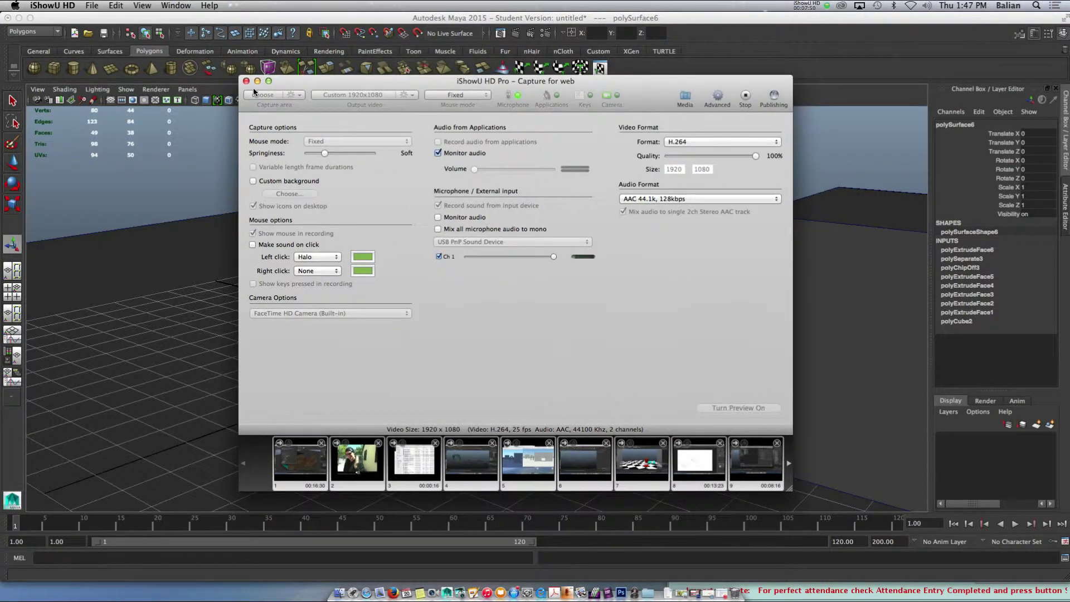
left_click(258, 81)
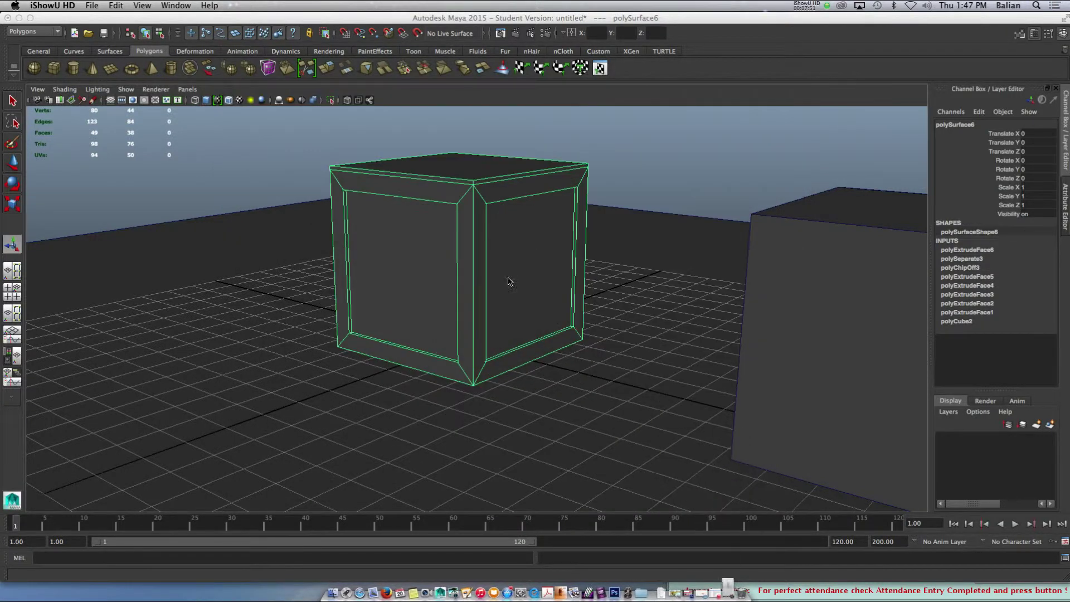
Step: Extract the lid's top face and the four thin rim faces around it from the crate, and return to object selection
scroll(497, 186, "up", 3)
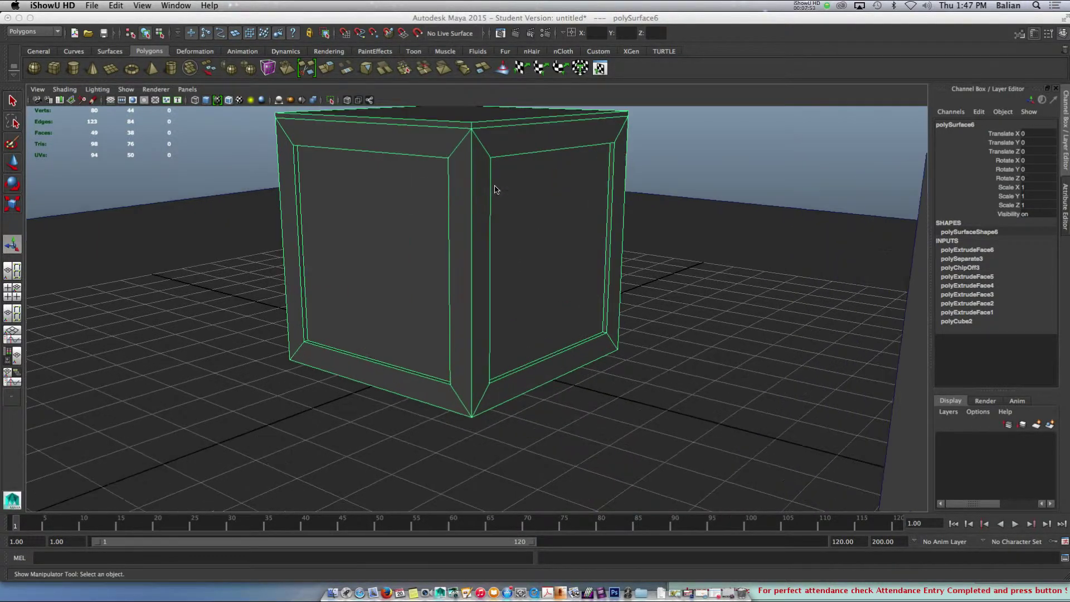
scroll(490, 182, "down", 3)
left_click_drag(490, 181, 469, 201, "alt")
scroll(465, 187, "up", 2)
right_click_drag(451, 167, 404, 174)
left_click(460, 165)
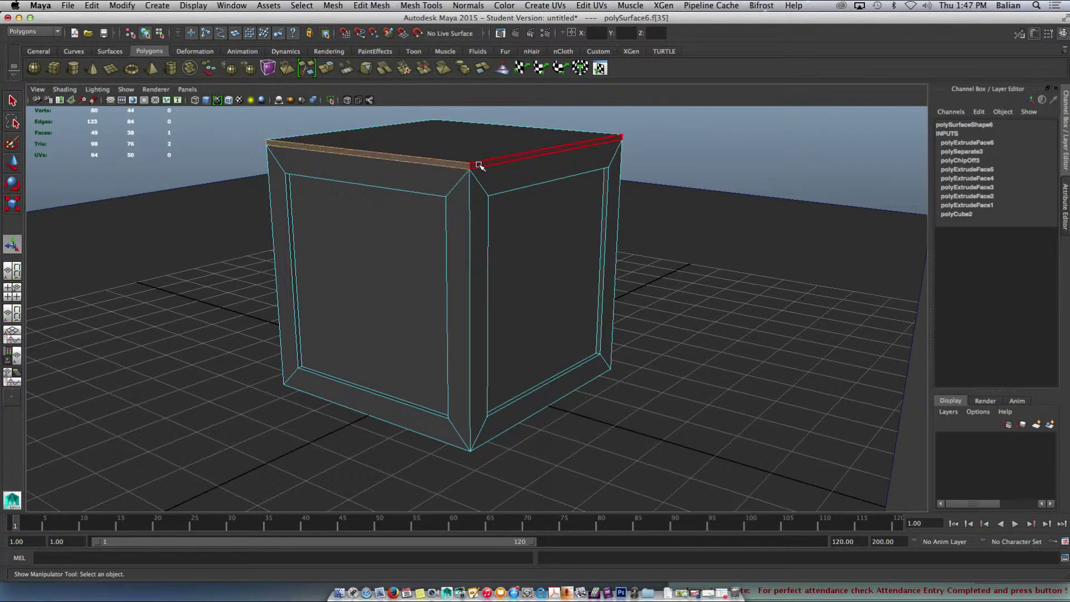
left_click(478, 165, "shift")
key("F11")
left_click(468, 139)
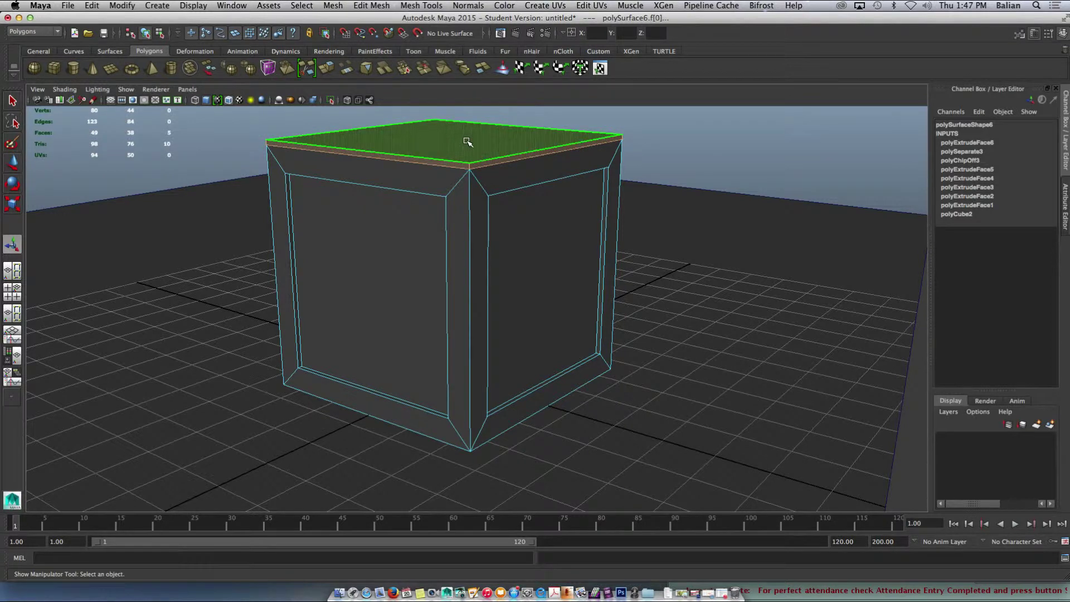
left_click(336, 10)
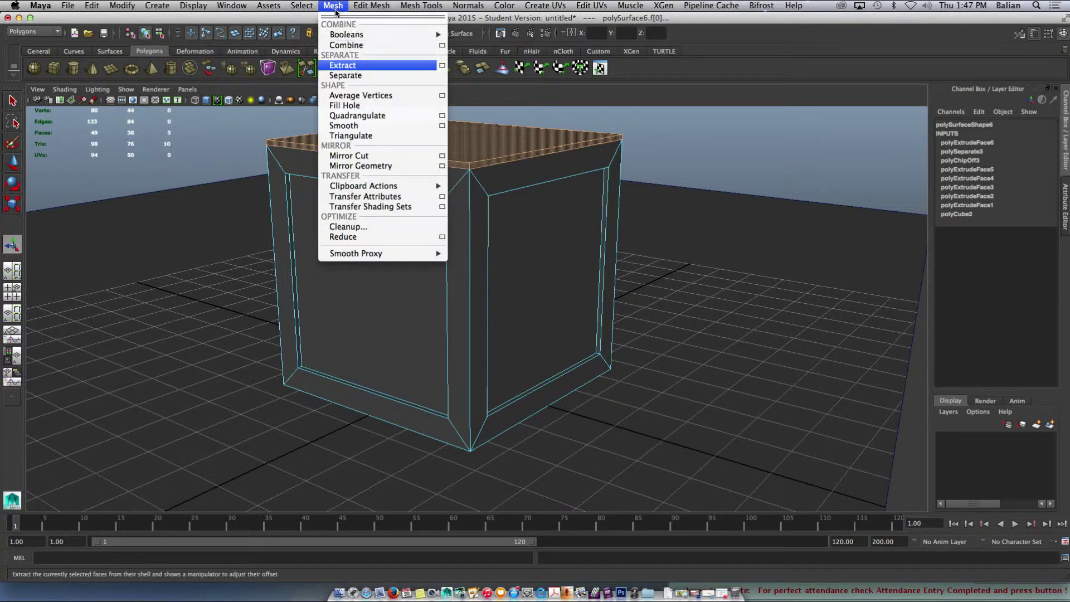
left_click(354, 71)
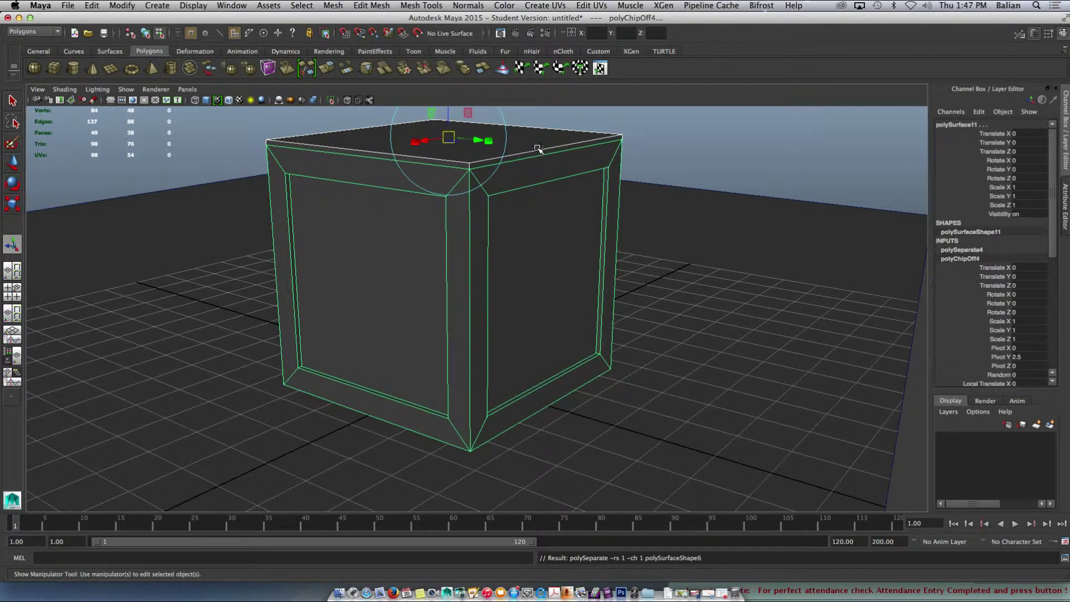
right_click_drag(535, 145, 573, 138)
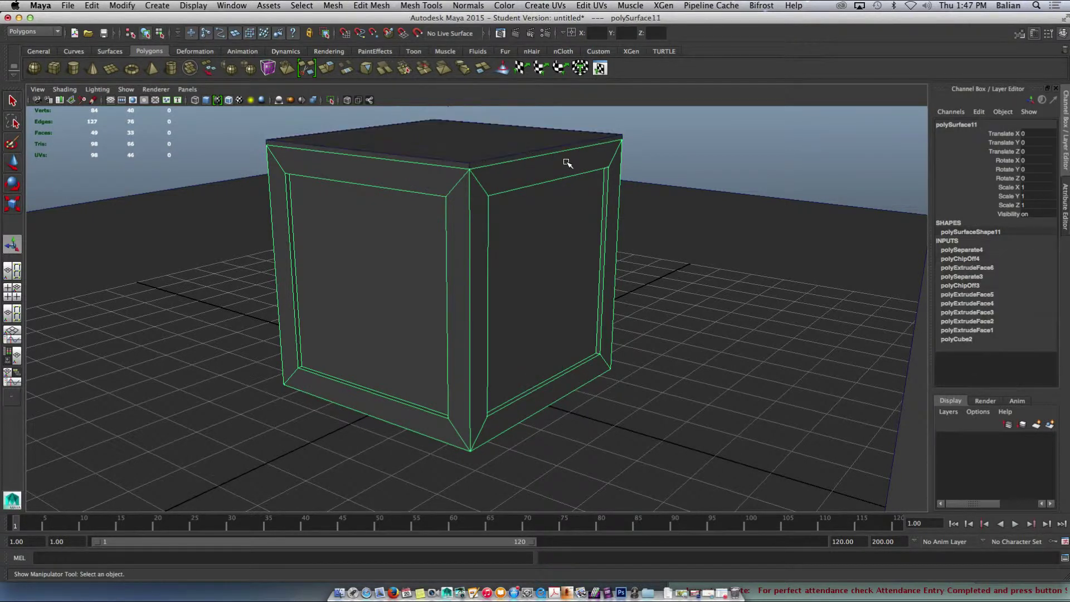
Step: Assign a new Lambert material to the crate's frame body and connect a File texture to its color
mouse_move(556, 223)
left_mouse_down("alt")
mouse_move(534, 189)
mouse_move(502, 234)
mouse_move(540, 232)
left_mouse_up("alt")
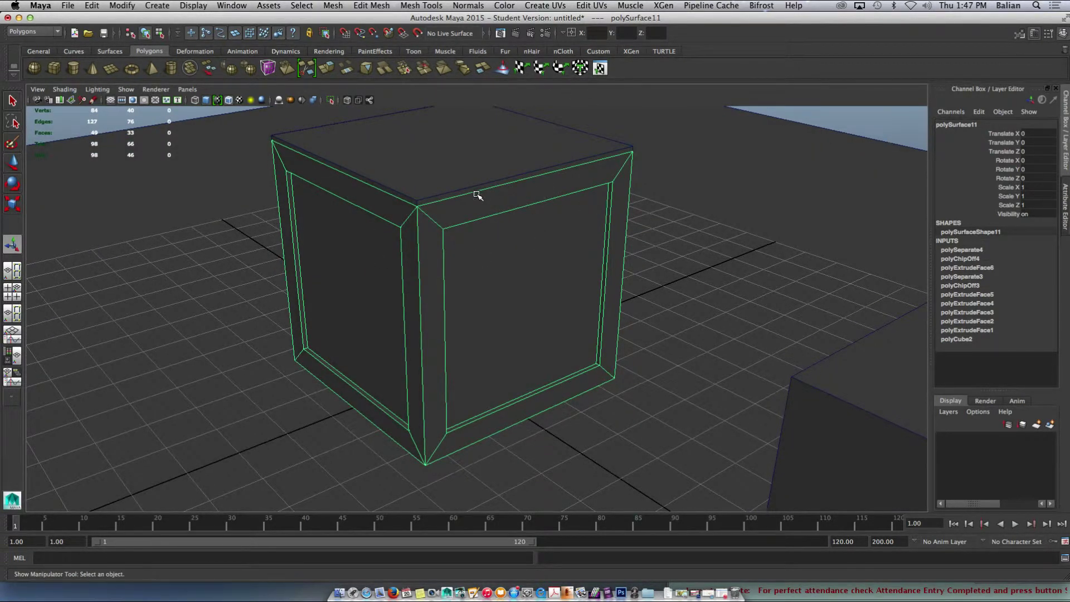
right_click_drag(485, 206, 472, 429)
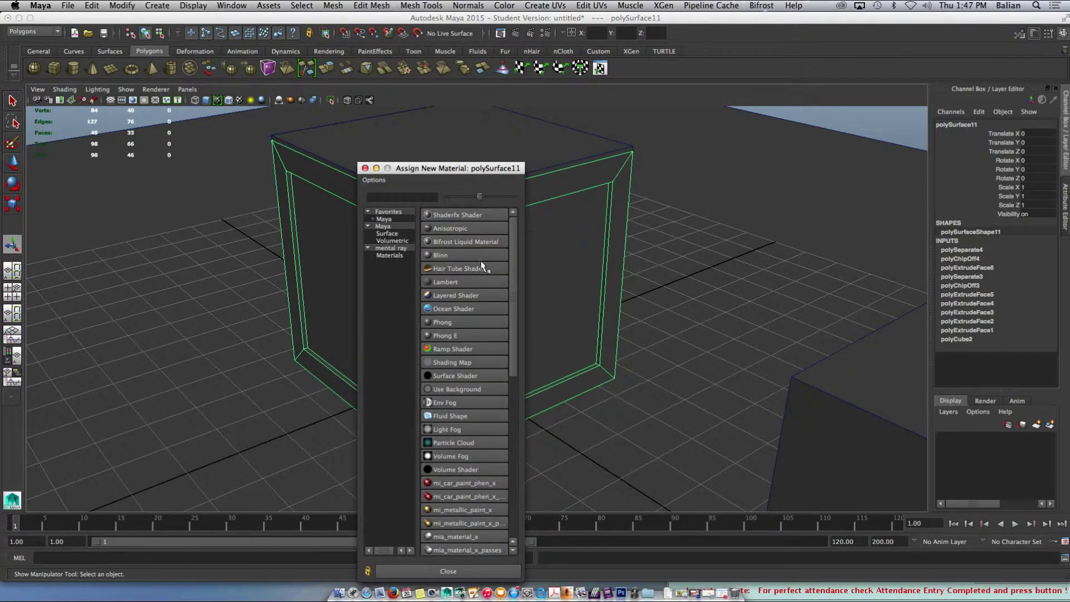
left_click(452, 284)
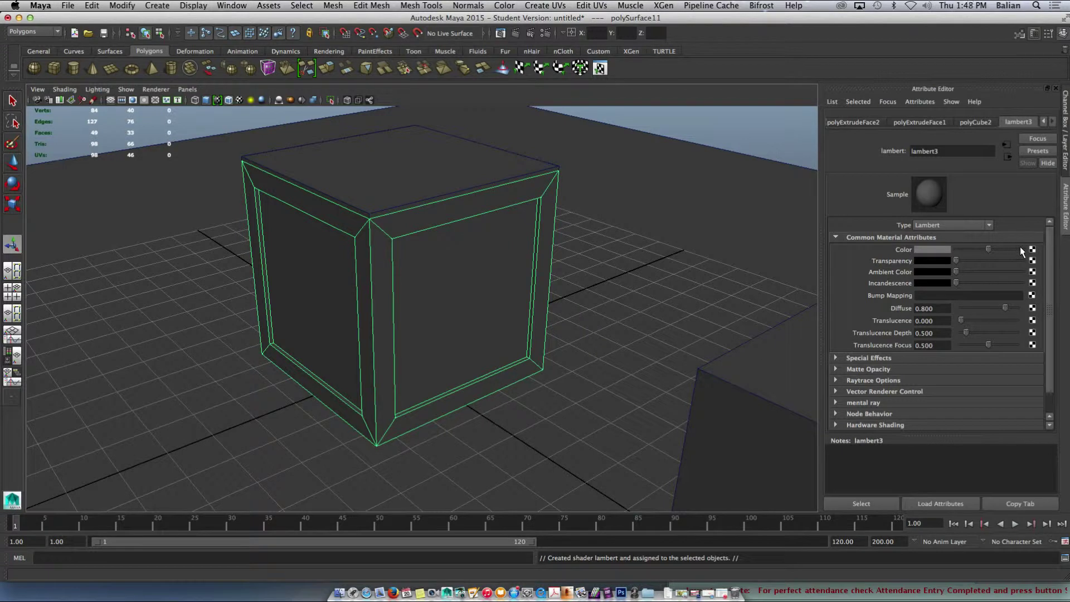
left_click(1032, 250)
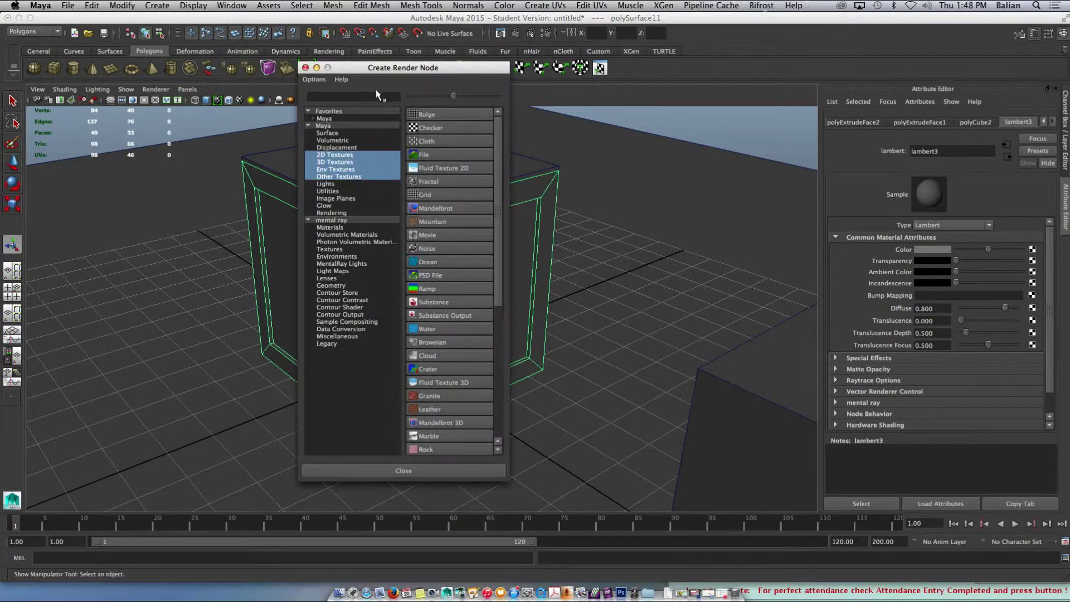
left_click(431, 155)
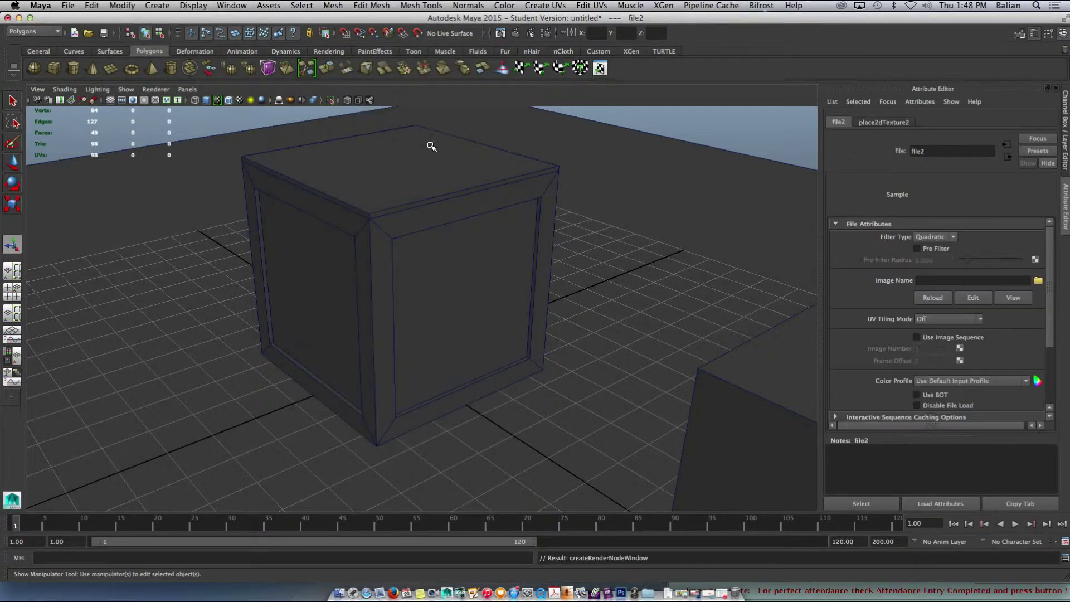
Step: Load plain_wood_texture_by_goodtextures-d3aio41.jpg from the textures folder as the frame's color image and display textures in the viewport
left_click(1036, 282)
left_click(189, 65)
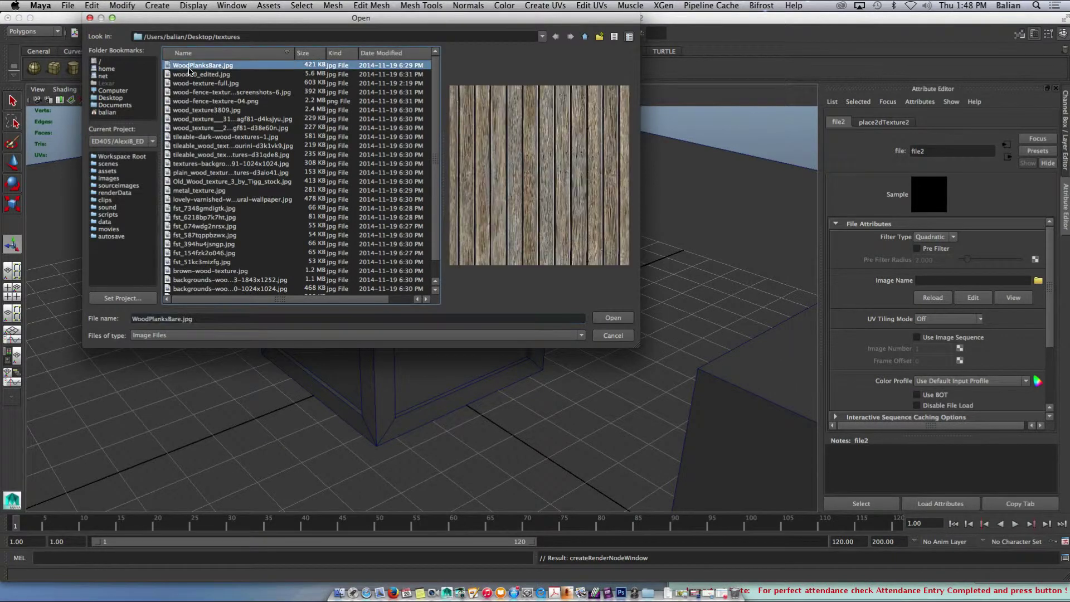
key("Down")
key("Down")
key("Down")
key("Down")
key("Down")
key("Down")
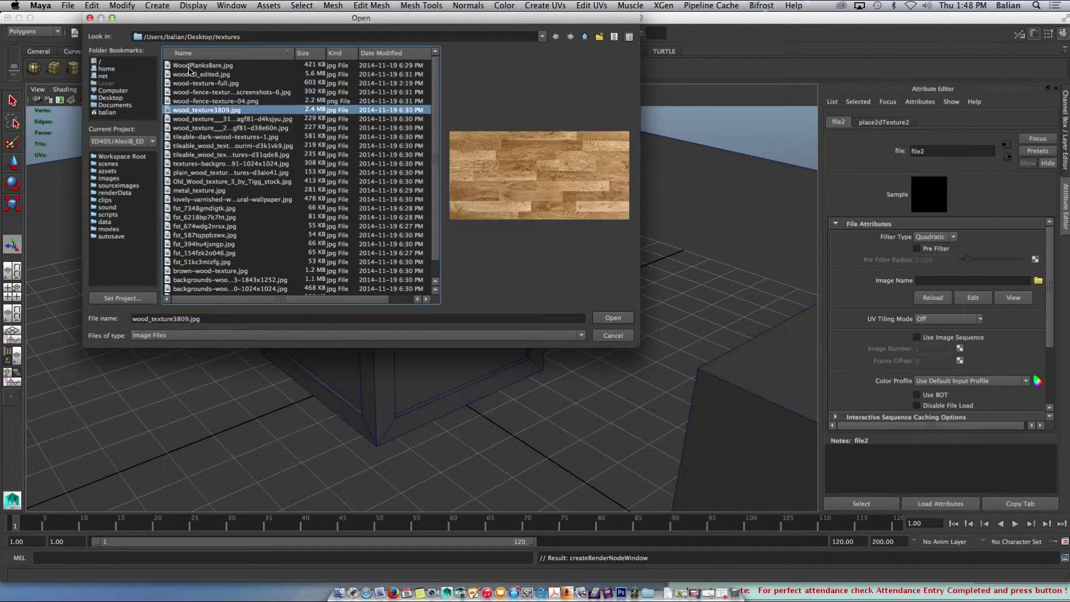
key("Down")
key("Down")
key("Down")
key("Down")
key("Down")
key("Down")
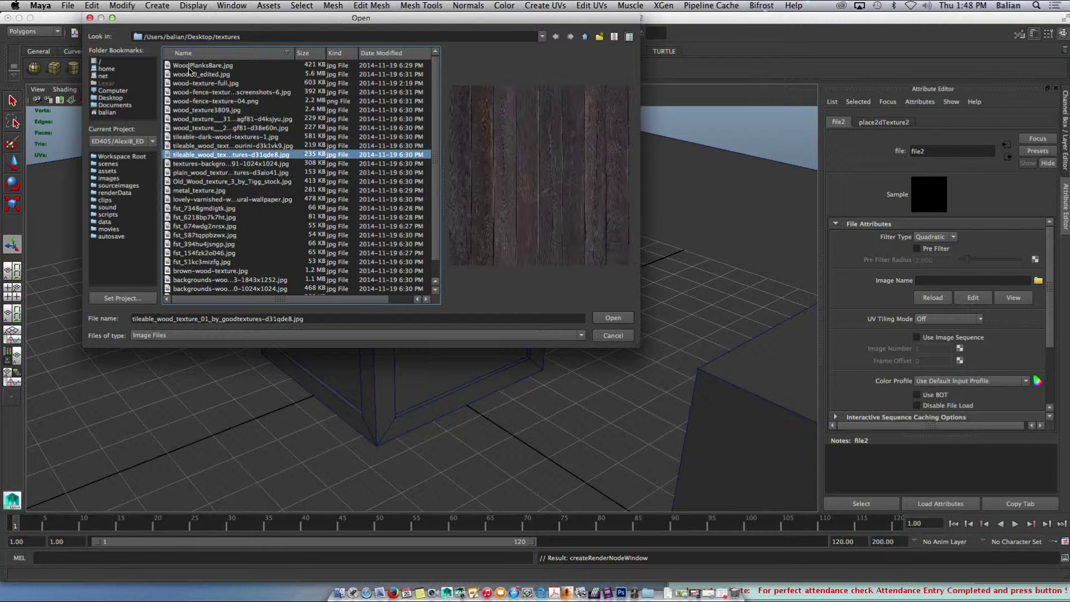
key("Down")
key("Up")
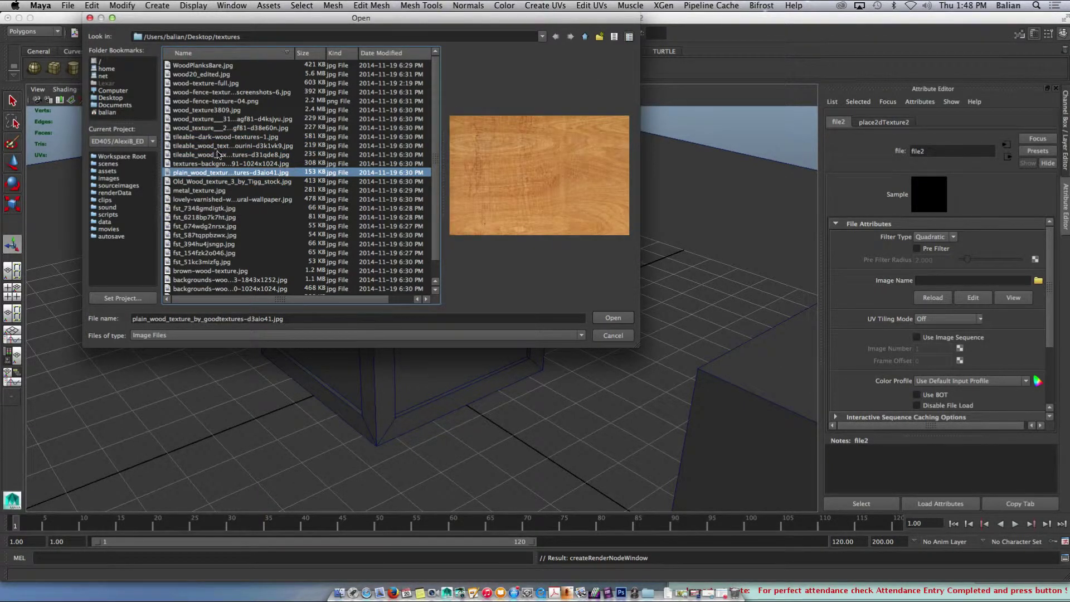
key("Down")
key("Down")
key("Down")
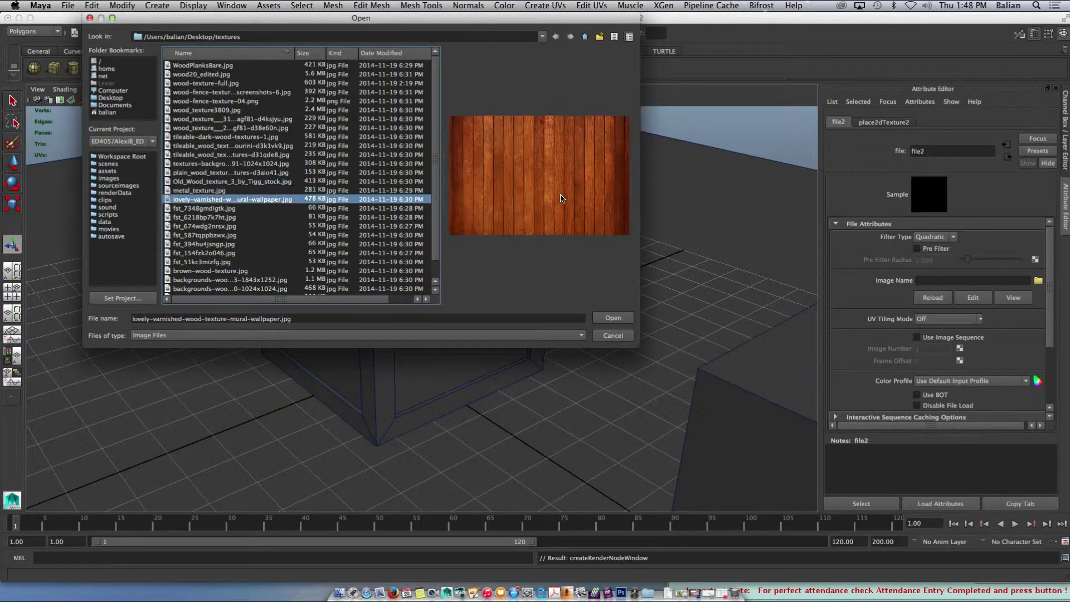
key("Down")
key("Down")
key("Down")
key("Down")
key("Down")
key("Down")
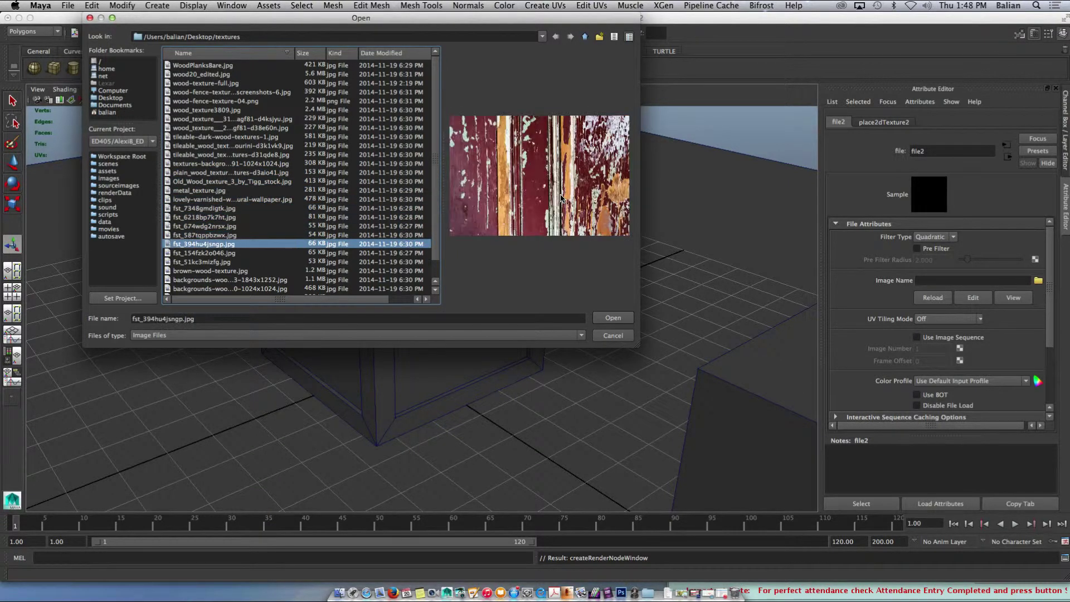
key("Down")
key("Down")
key("Down")
key("Down")
key("Down")
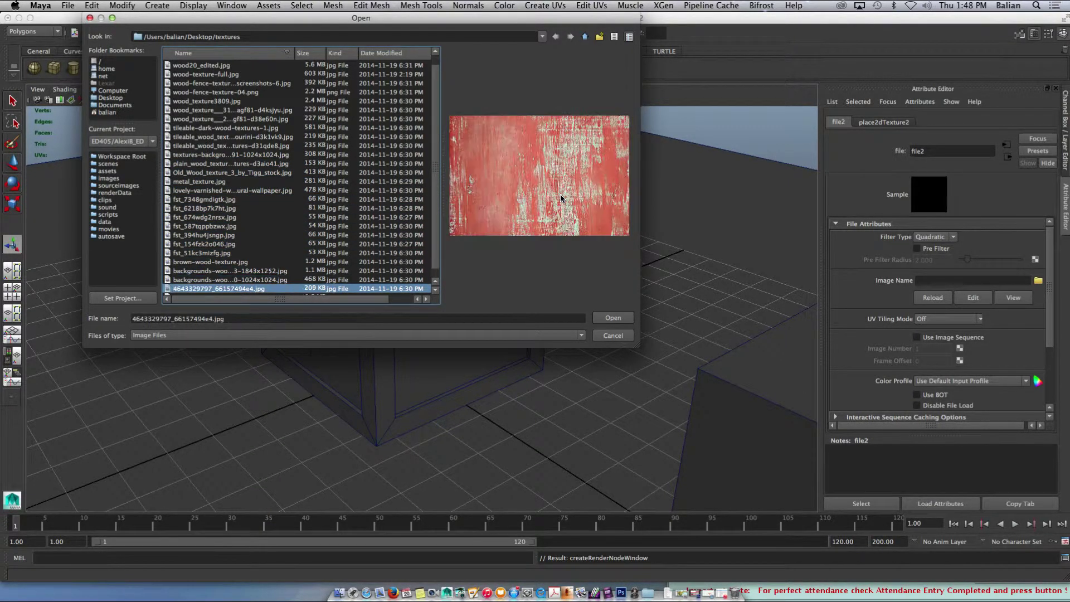
key("Up")
key("Up")
key("Up")
key("Up")
key("Up")
key("Up")
key("Up")
key("Up")
key("Up")
key("Up")
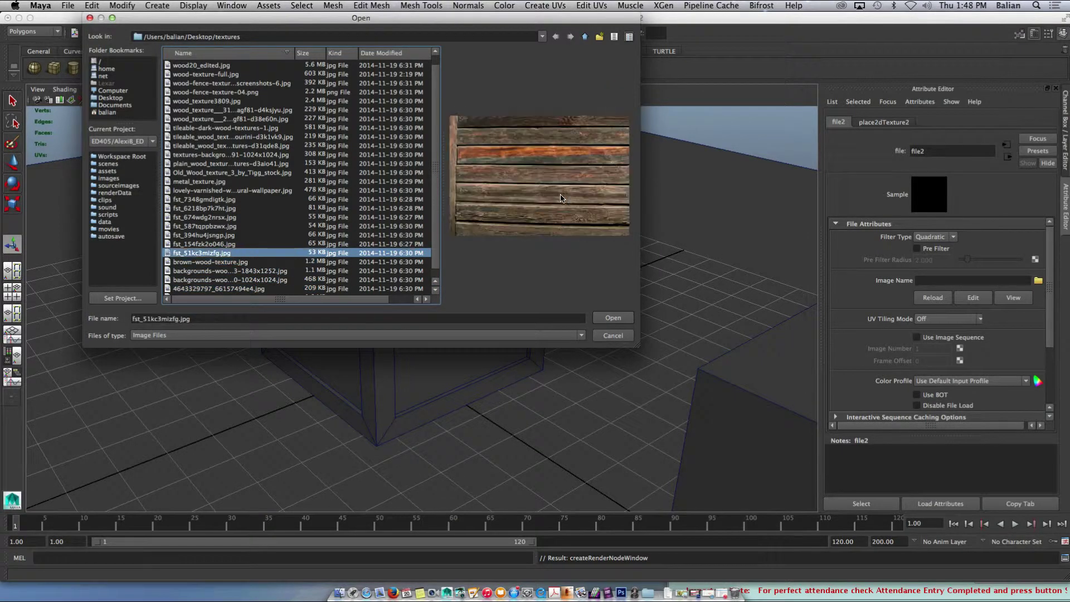
key("Up")
key("Up")
key("Up")
key("Up")
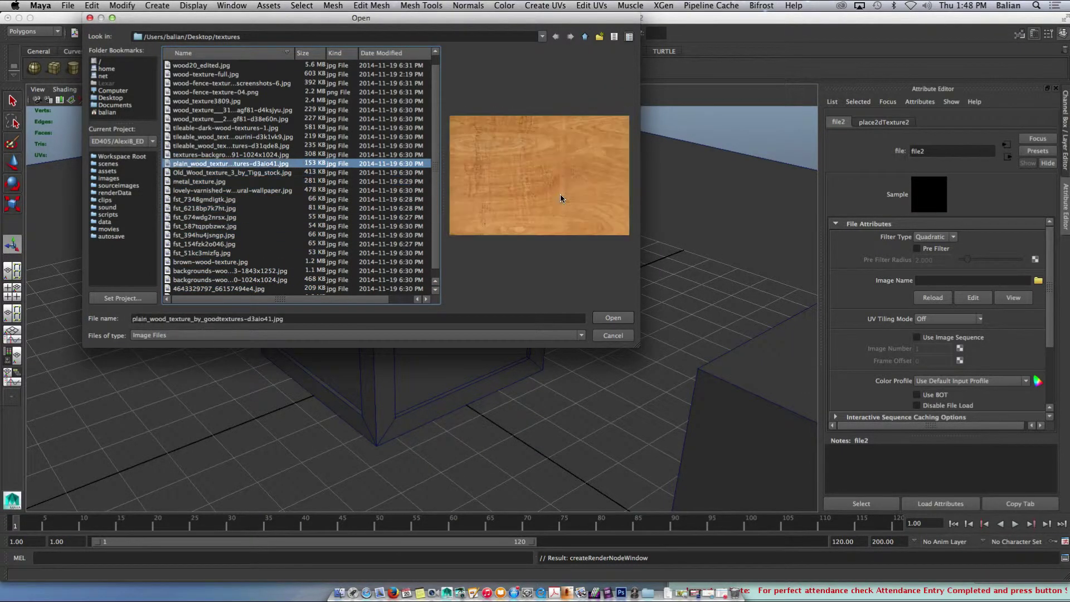
left_click(613, 319)
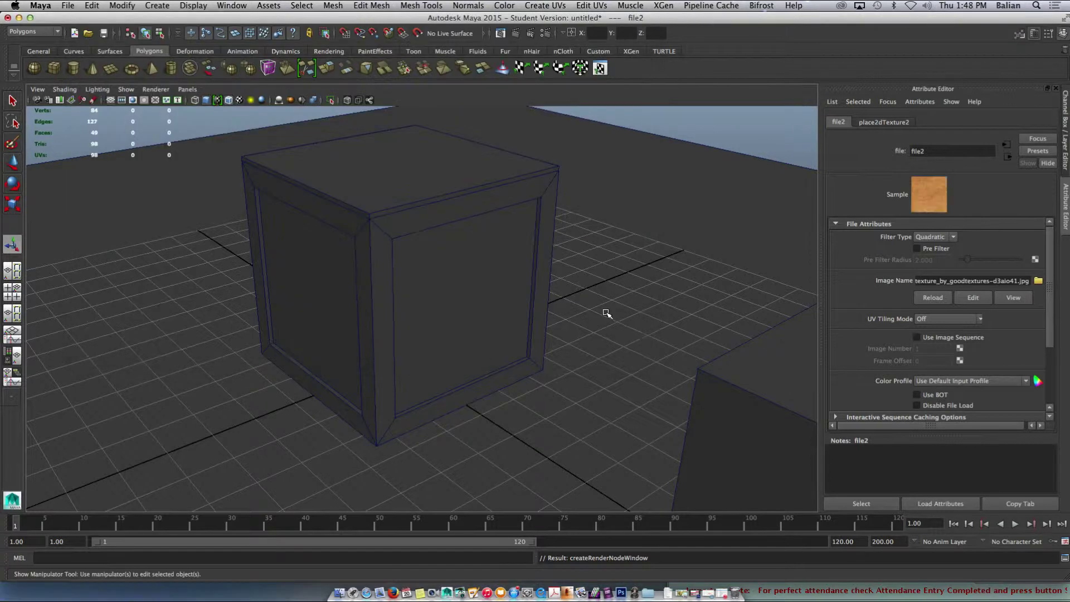
key("6")
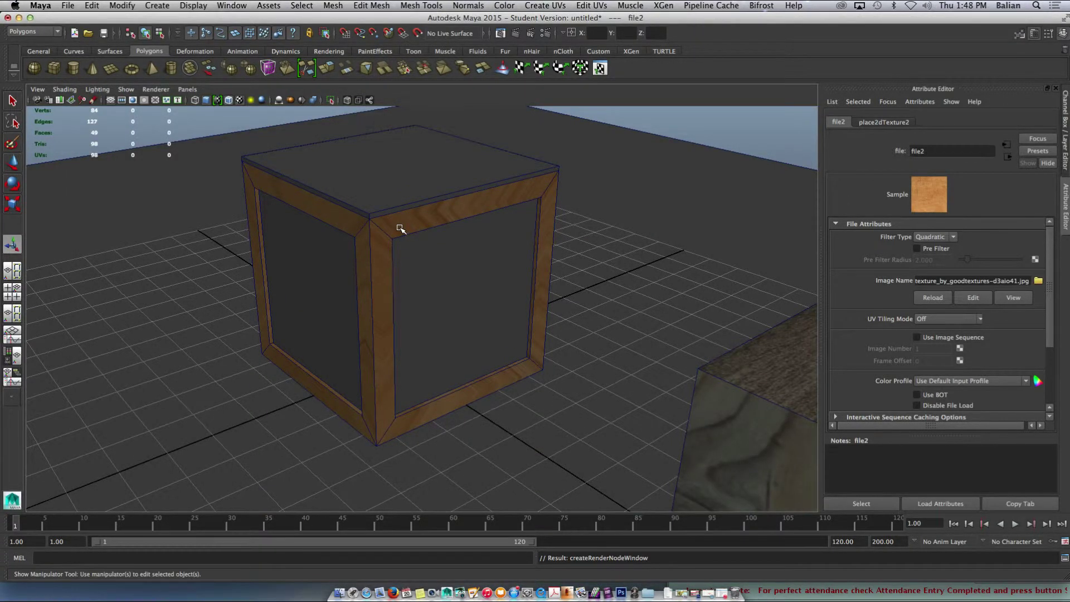
Step: Apply automatic UV mapping to the crate's frame body and show the perspective view beside the UV Texture Editor
left_click(406, 224)
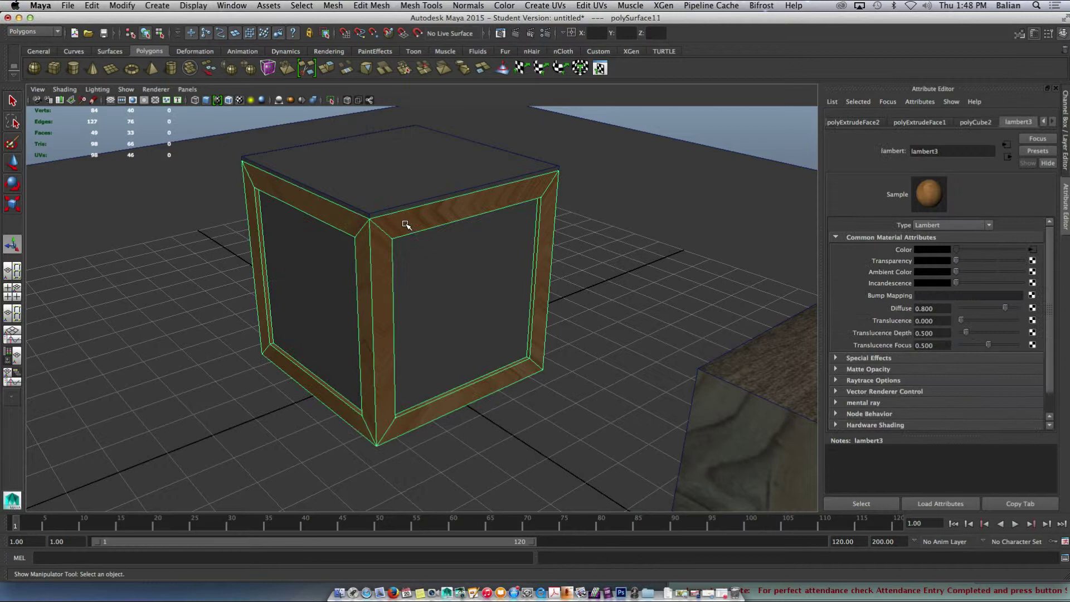
left_click(580, 68)
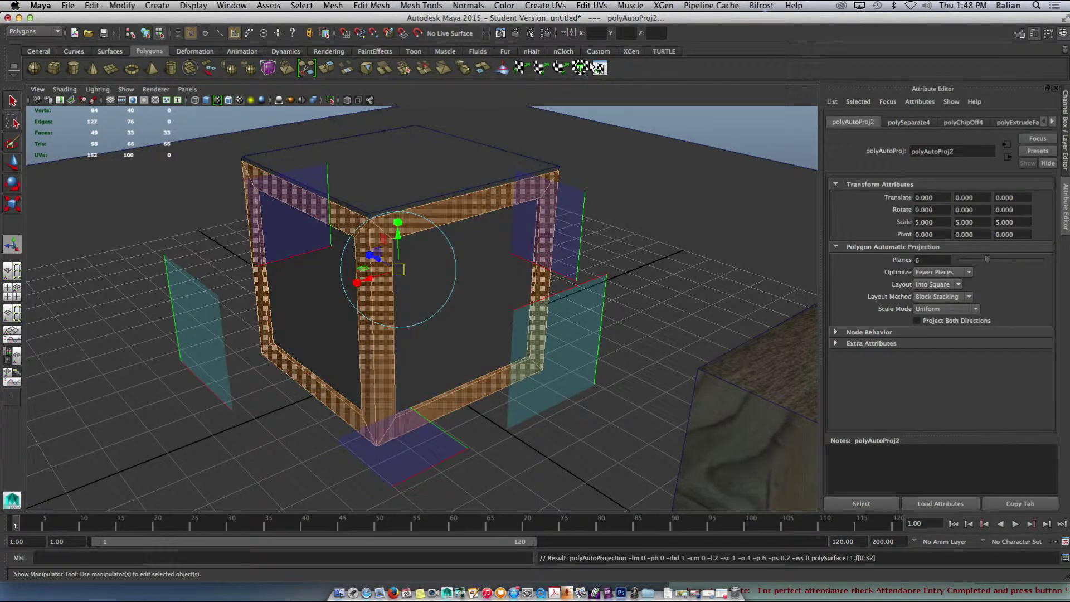
left_click(591, 6)
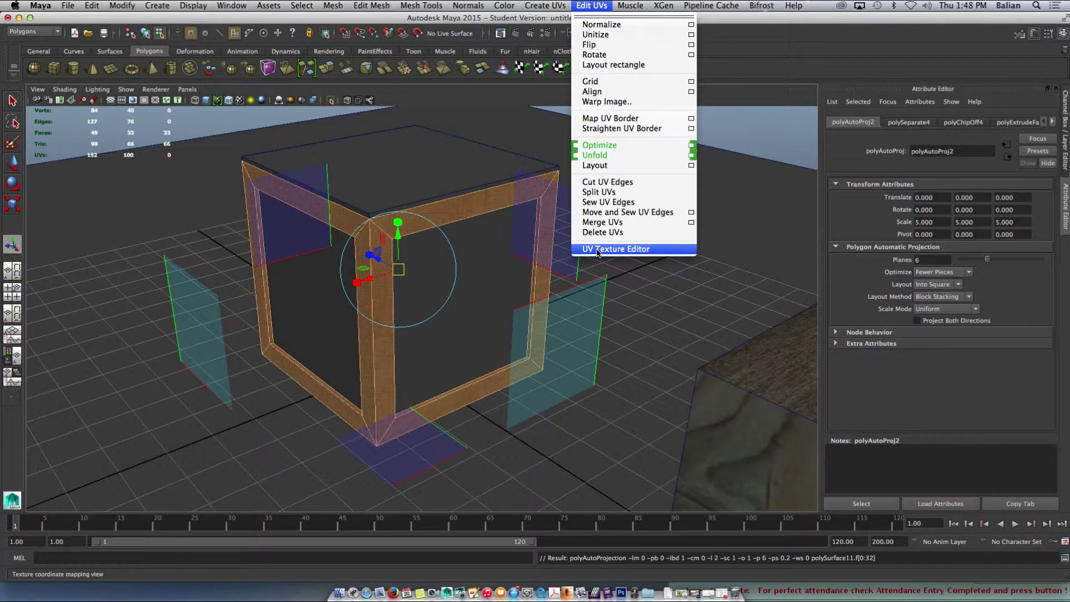
right_click(12, 355)
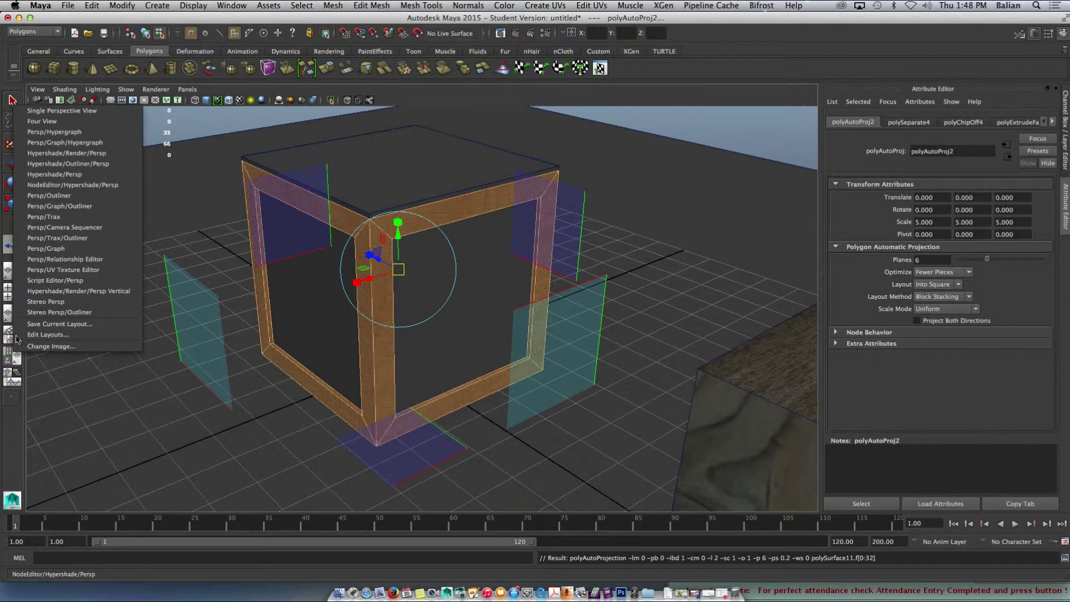
left_click(54, 270)
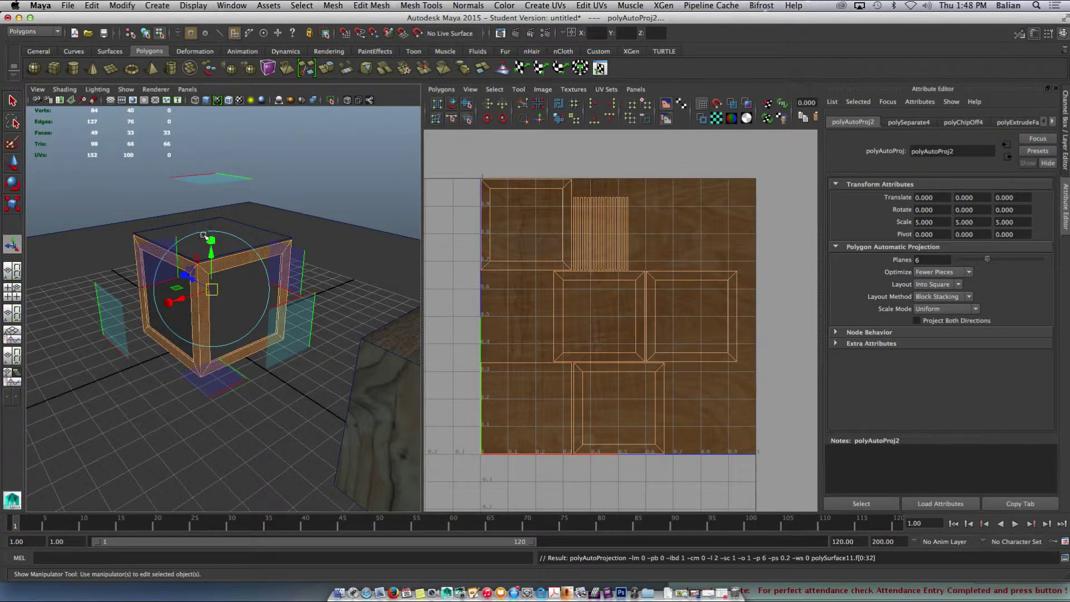
scroll(275, 234, "up", 5)
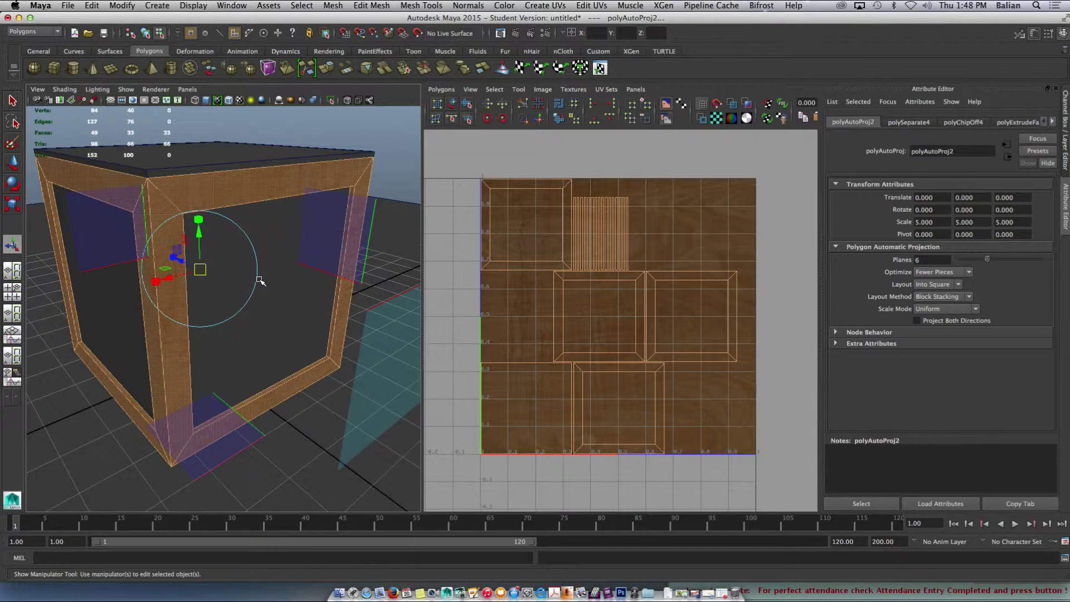
Step: Return to object selection and apply automatic UV mapping to the crate's lid
left_click(638, 164)
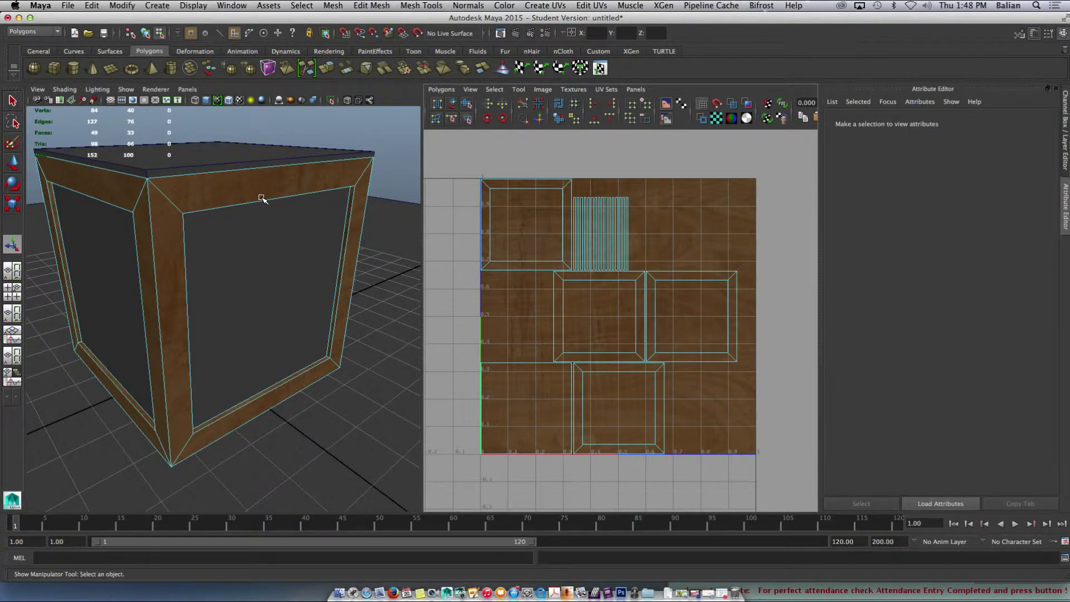
left_click(227, 167)
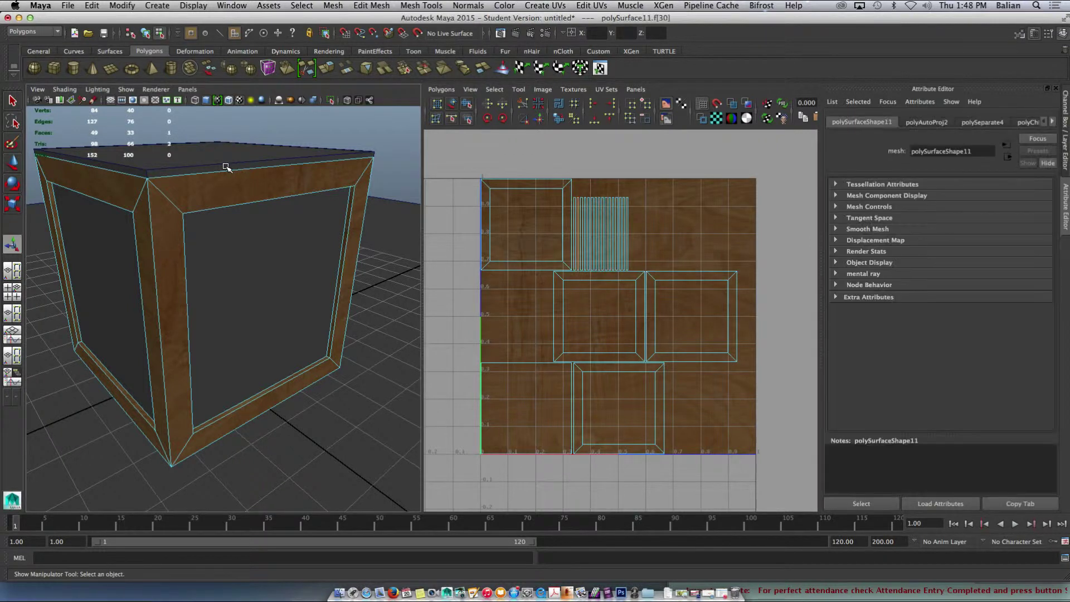
left_click(234, 175)
right_click_drag(253, 177, 308, 171)
left_click(267, 161)
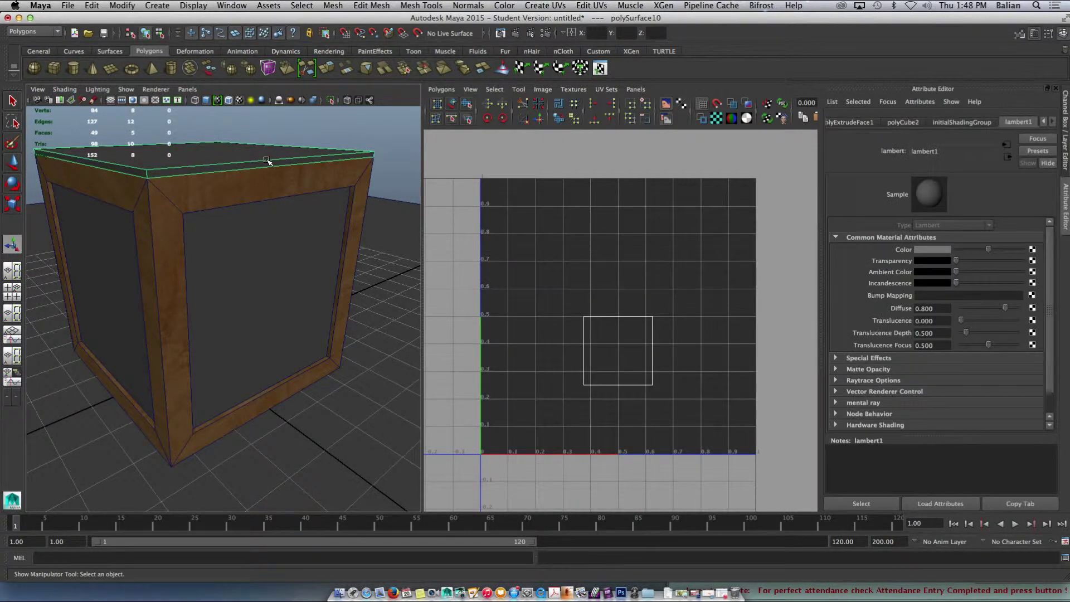
left_click(579, 68)
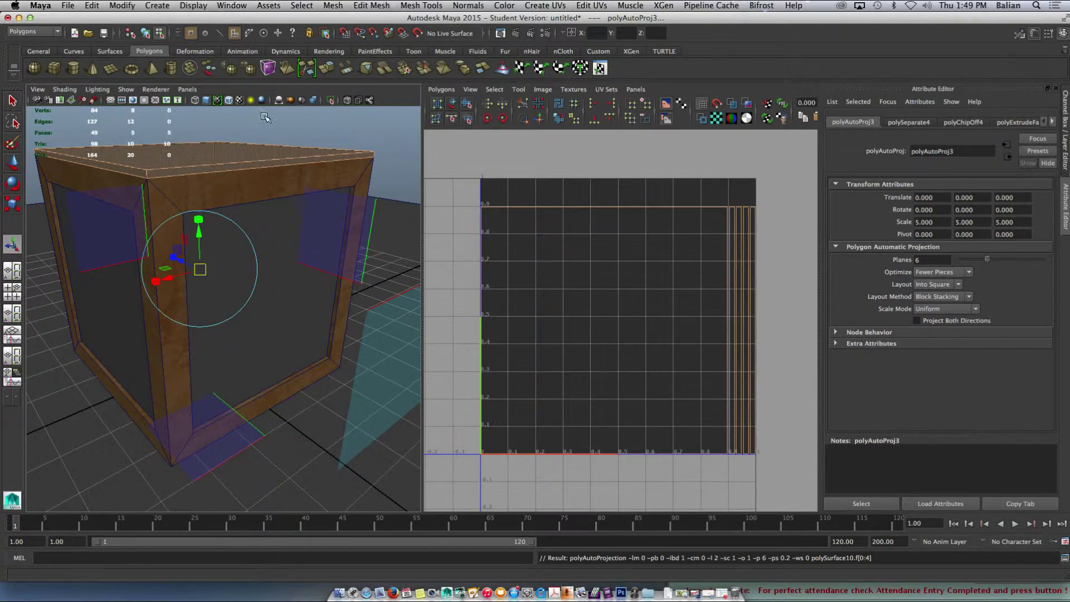
Step: Try to delete the lid's construction history and center its pivot
left_click(118, 5)
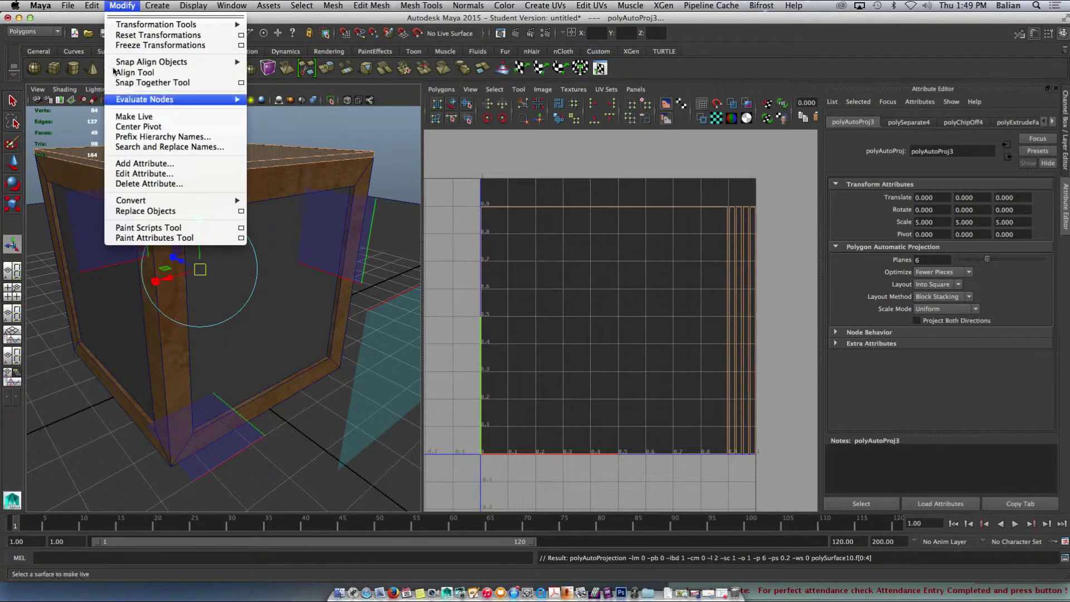
mouse_move(95, 5)
mouse_move(114, 139)
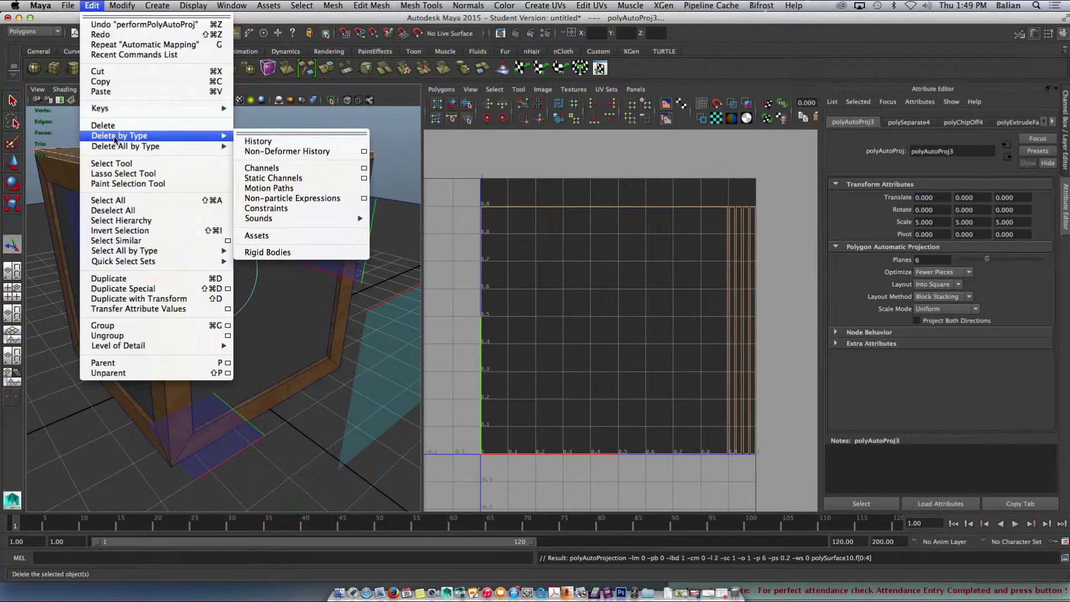
left_click(250, 142)
left_click(122, 5)
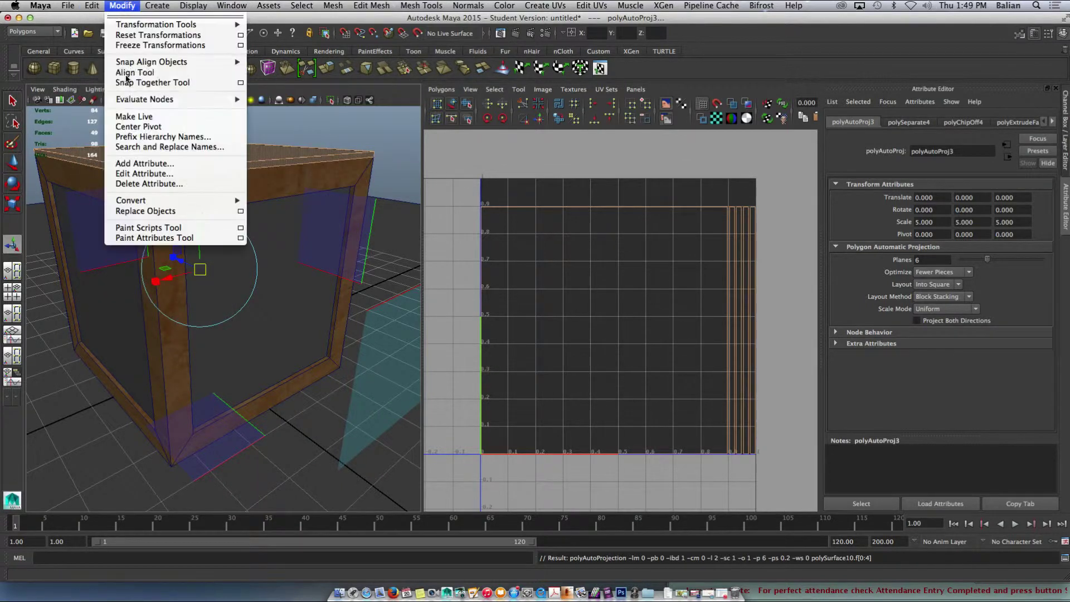
left_click(127, 127)
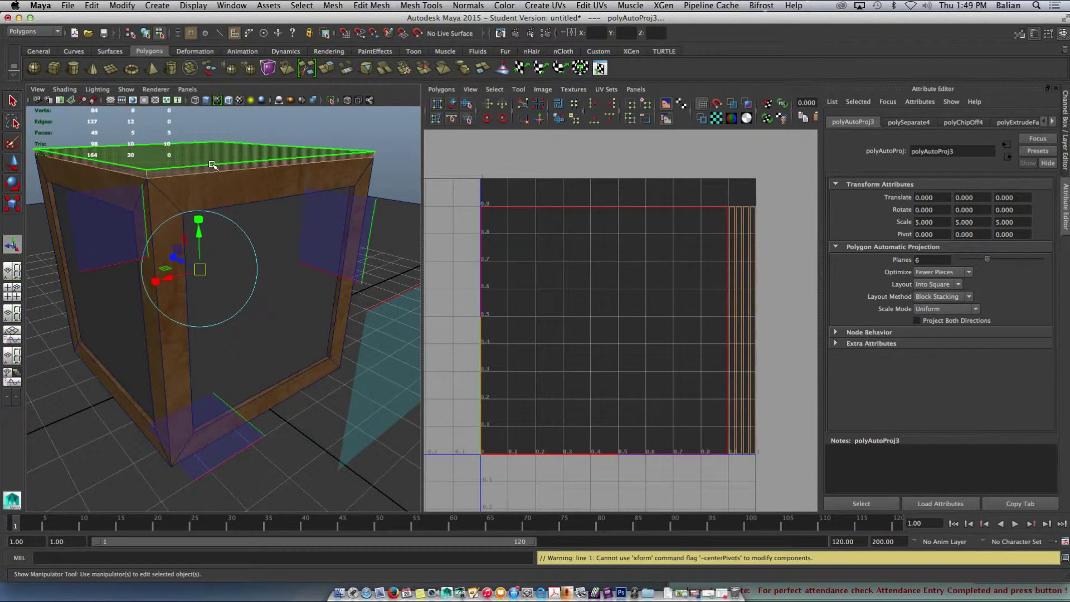
Step: Assign a new Lambert material to the crate's lid and connect a File texture to its color
right_click_drag(212, 165, 210, 394)
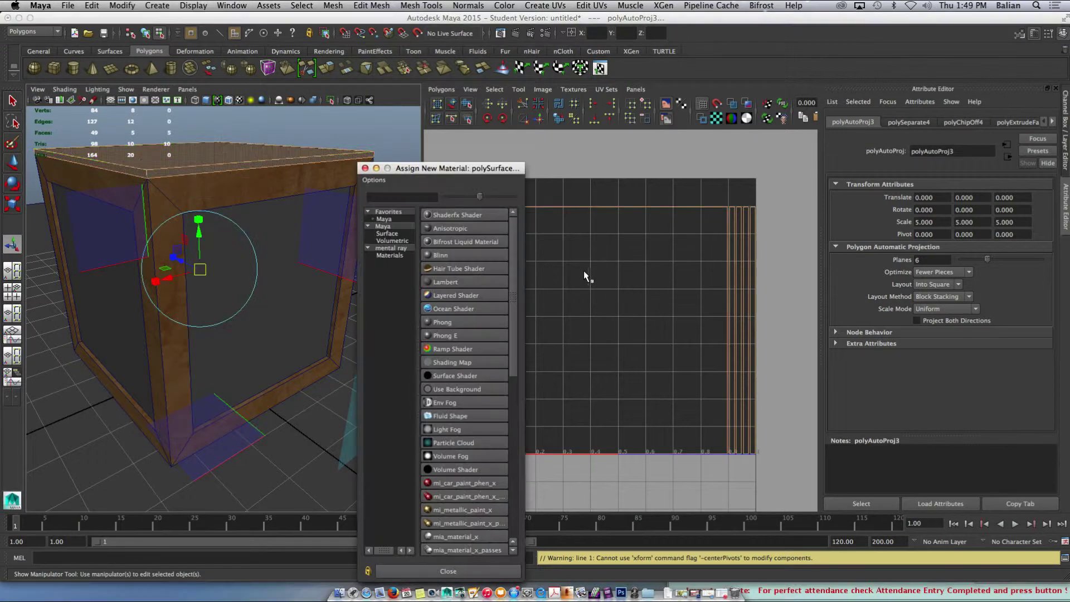
left_click(437, 281)
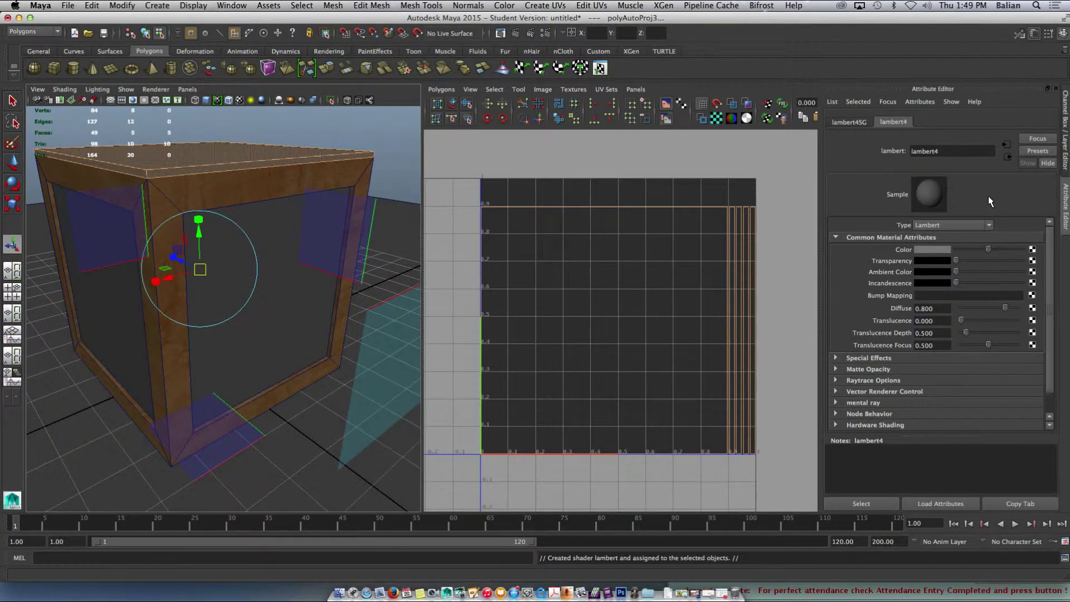
left_click(1031, 249)
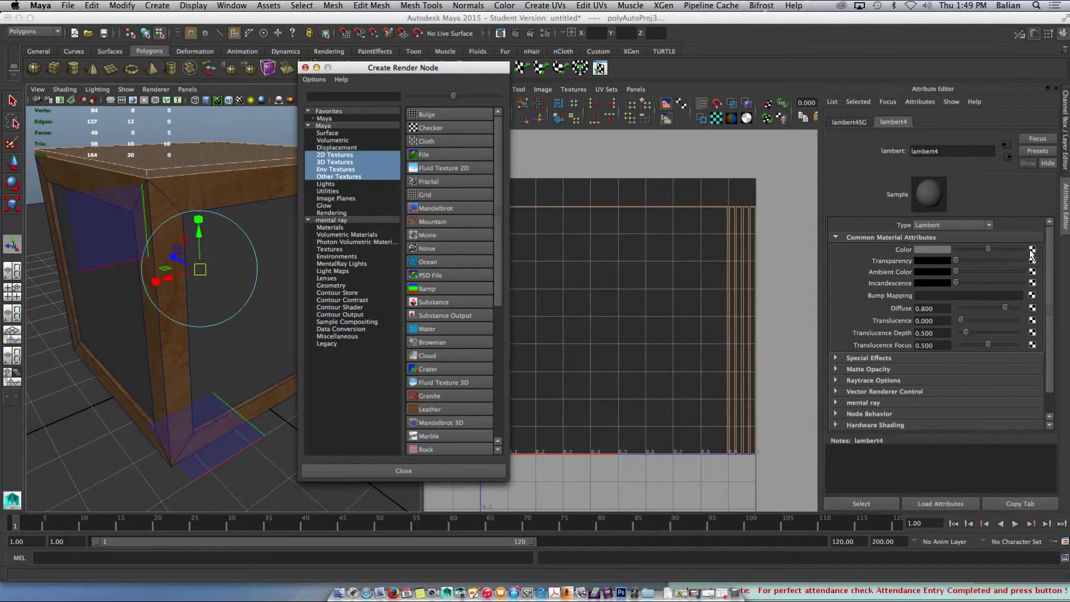
left_click(427, 156)
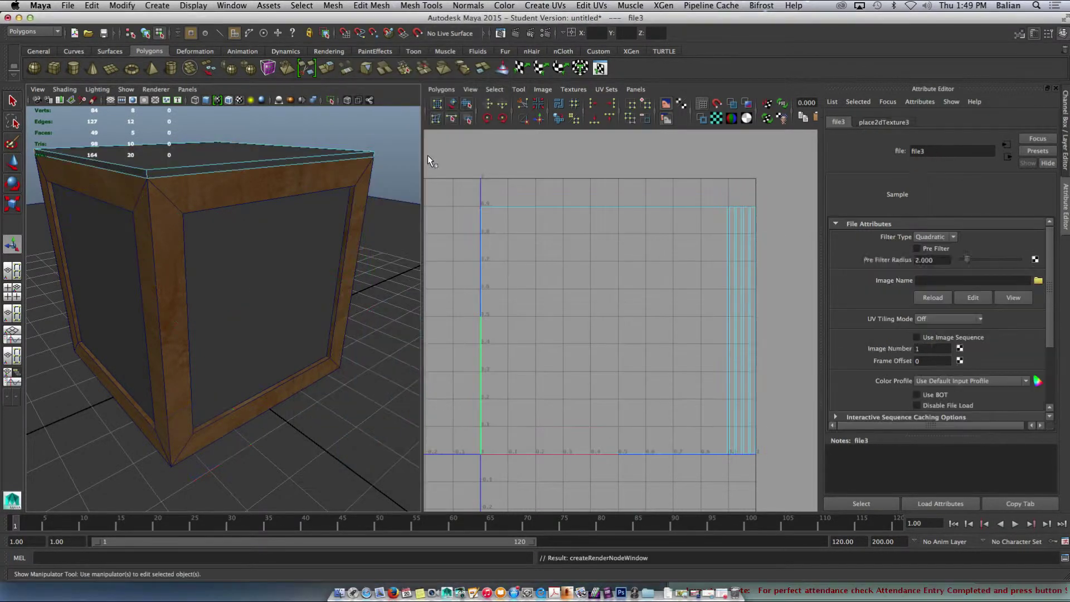
Step: Load wood-fence-textures-screenshots-6.jpg from the textures folder as the lid's color image and return to object selection
left_click(1039, 282)
left_click(195, 101)
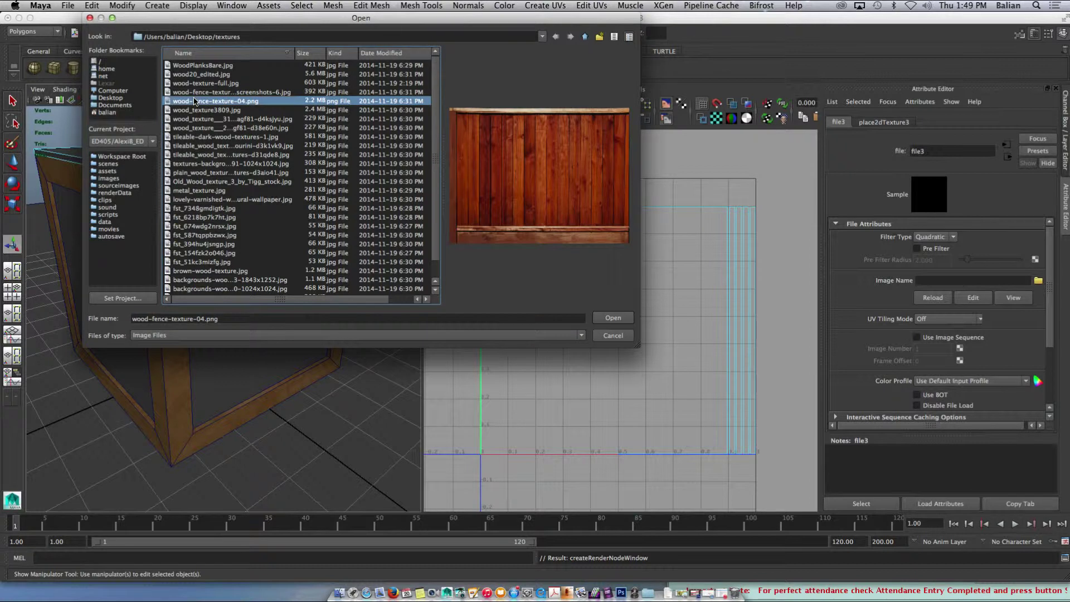
key("Down")
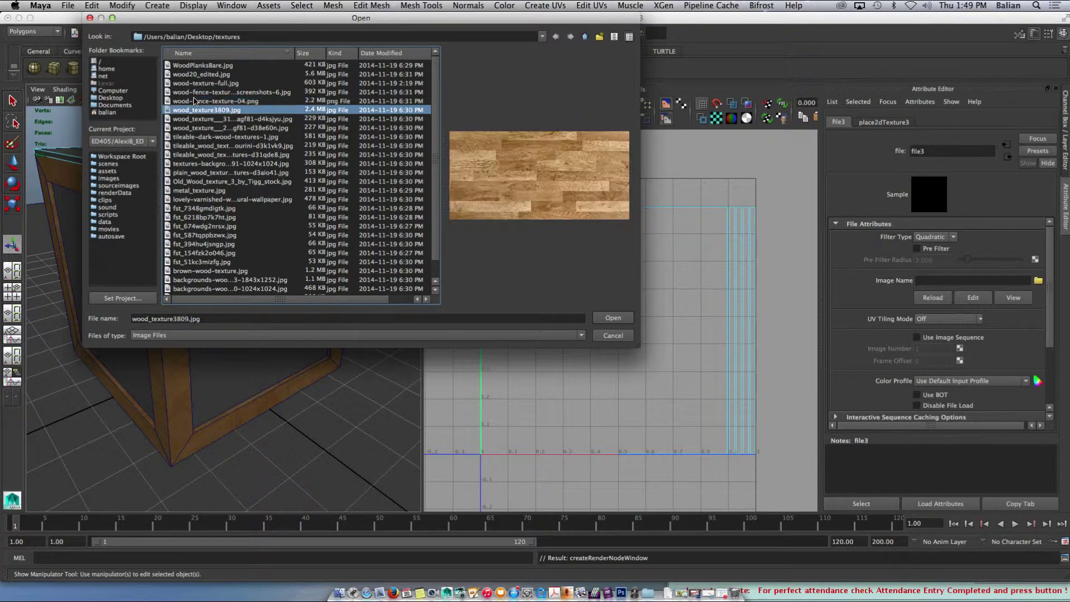
key("Up")
key("Up")
key("Up")
key("Down")
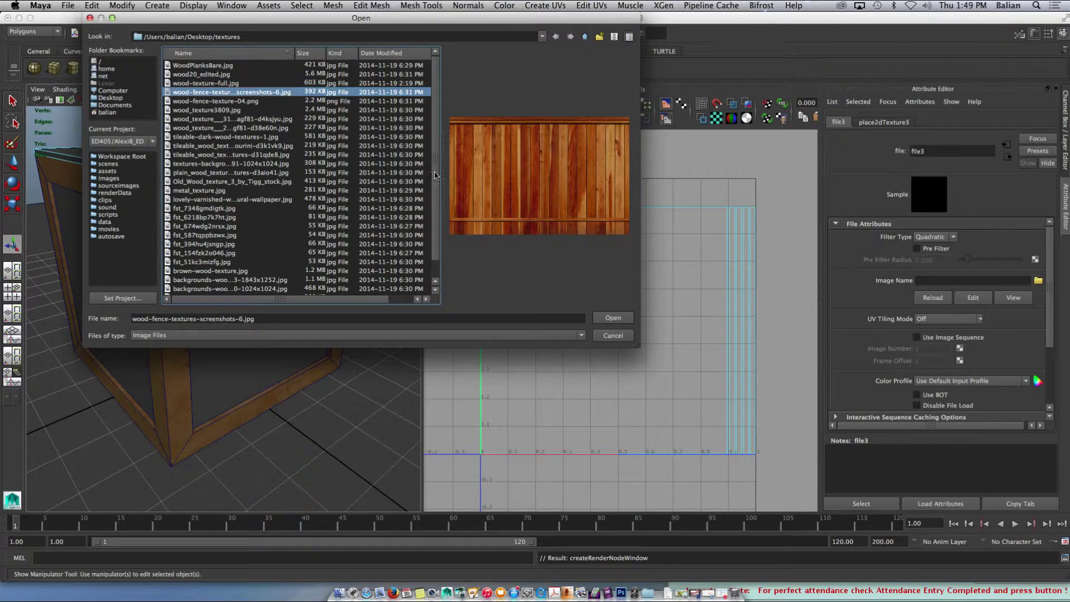
left_click(612, 317)
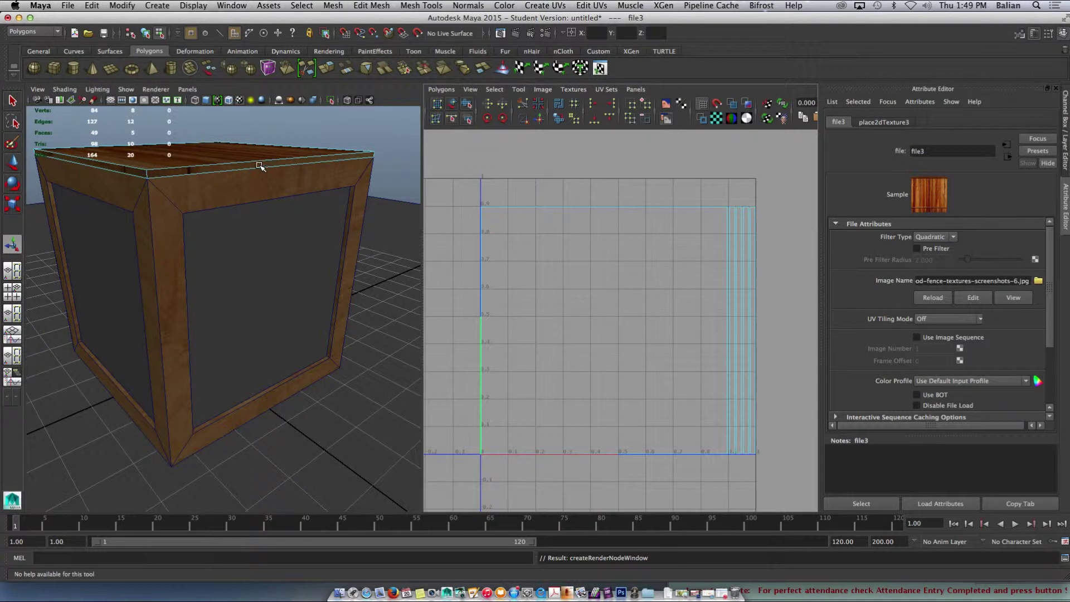
left_click(256, 163)
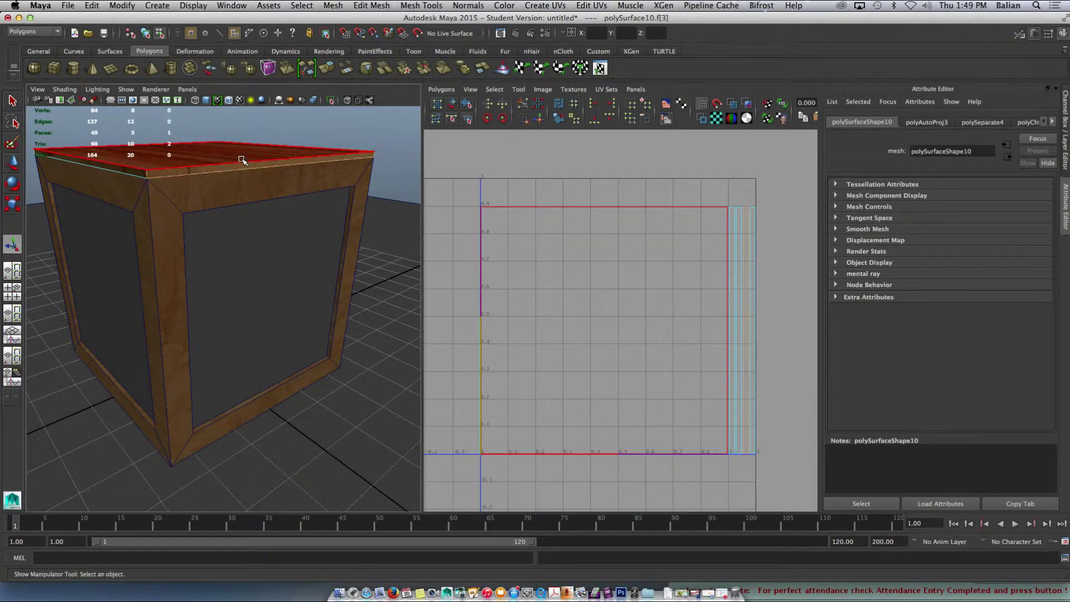
right_click_drag(242, 160, 247, 157)
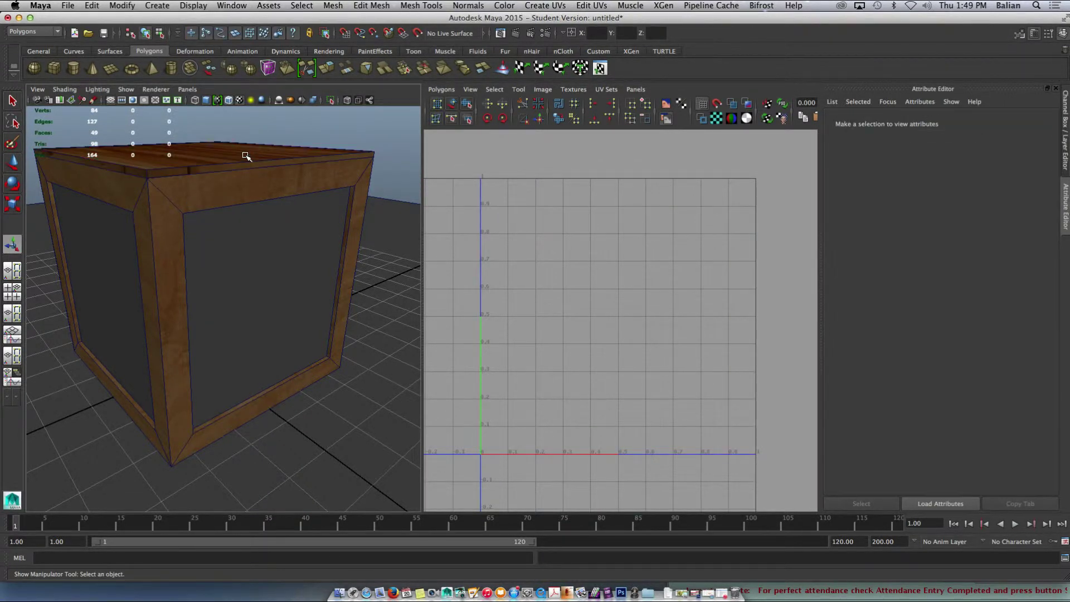
Step: Select the top face of the crate's lid and scale its UV shell down uniformly over the plank texture
left_click(247, 157)
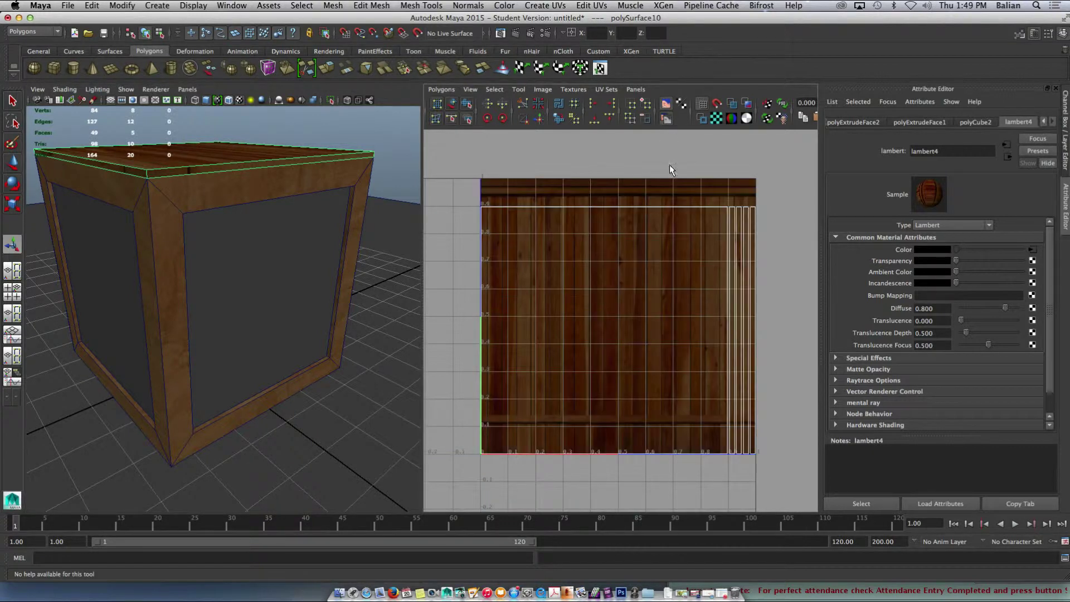
scroll(654, 269, "up", 1)
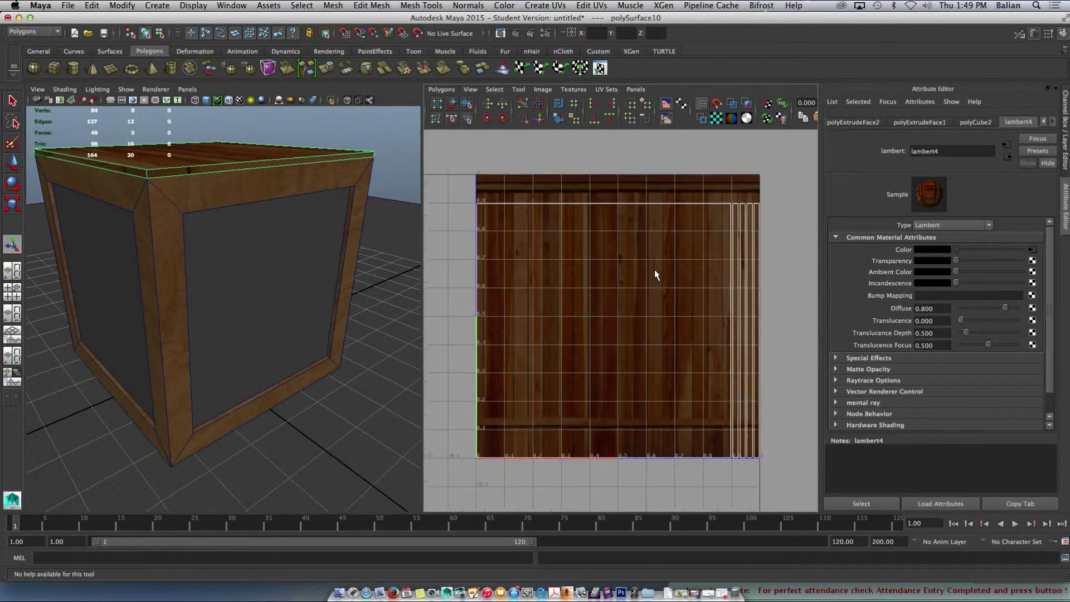
mouse_move(257, 219)
left_mouse_down("alt")
mouse_move(273, 248)
mouse_move(262, 240)
left_mouse_up("alt")
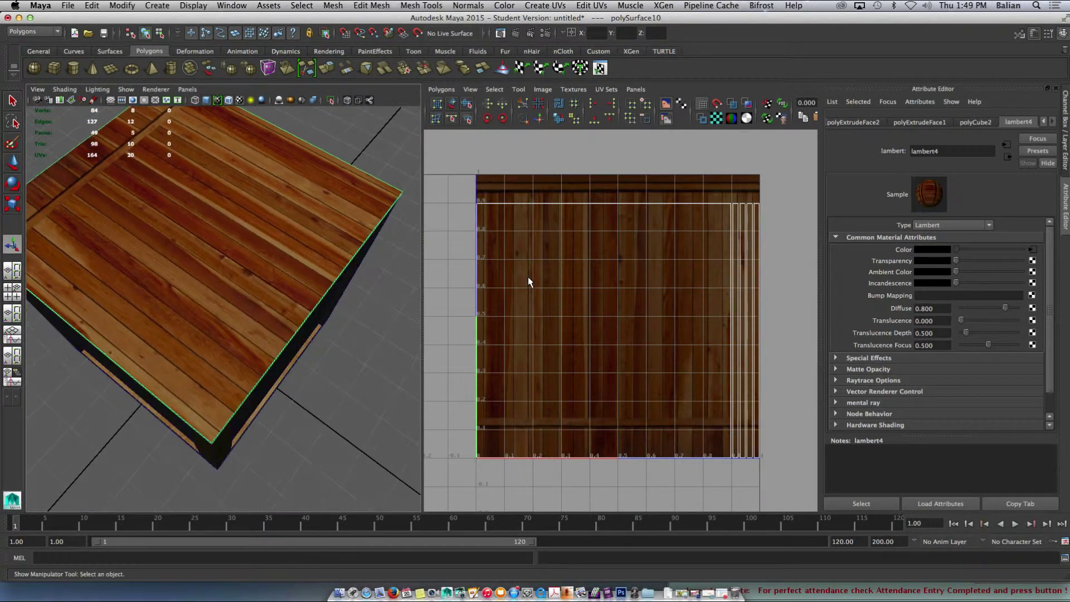
right_click_drag(541, 255, 554, 268)
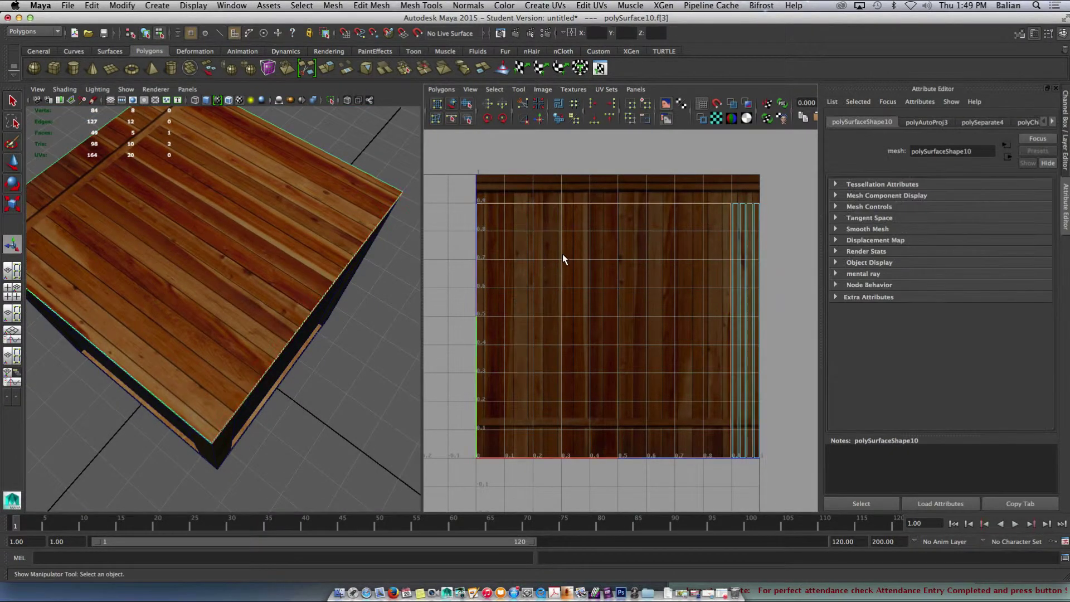
left_click(563, 253)
key("r")
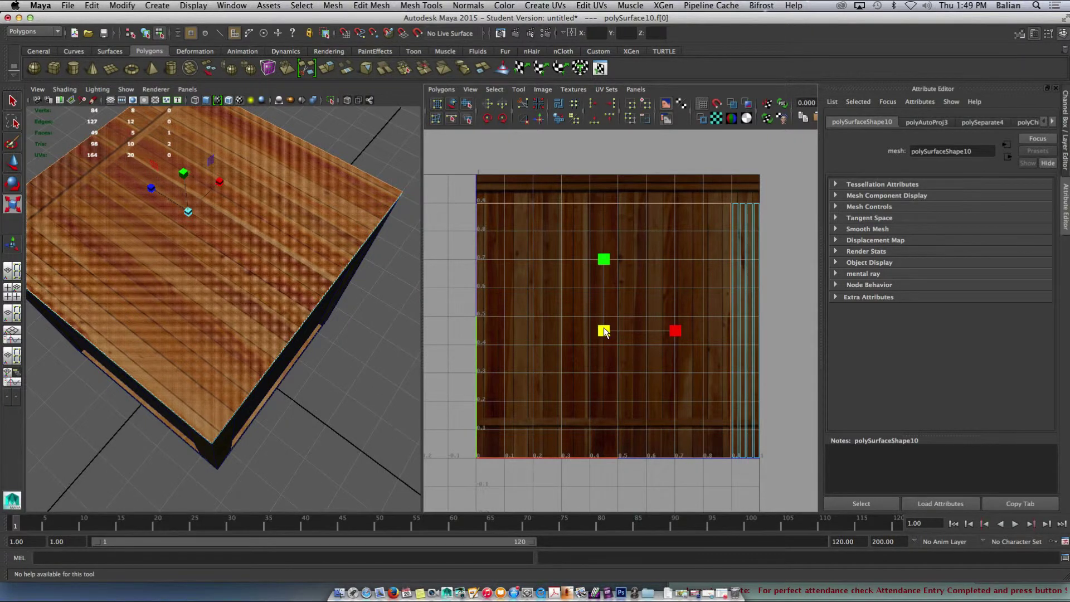
left_click_drag(603, 331, 568, 309)
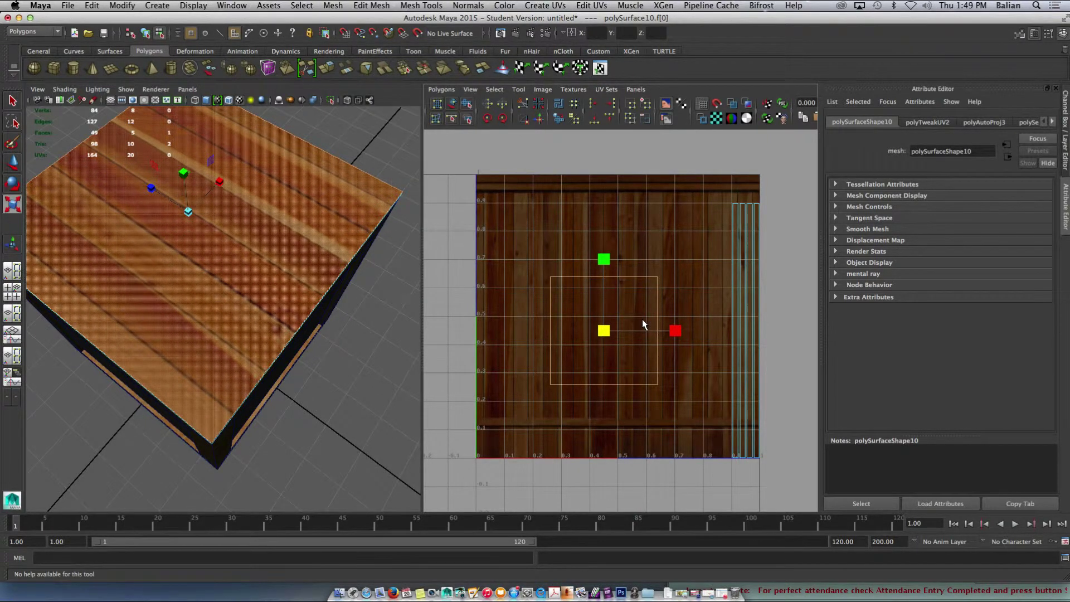
Step: Move the top face's UV shell across and up the texture so it sits on the upright planks below the upper crossbar
key("w")
left_click_drag(624, 331, 625, 334)
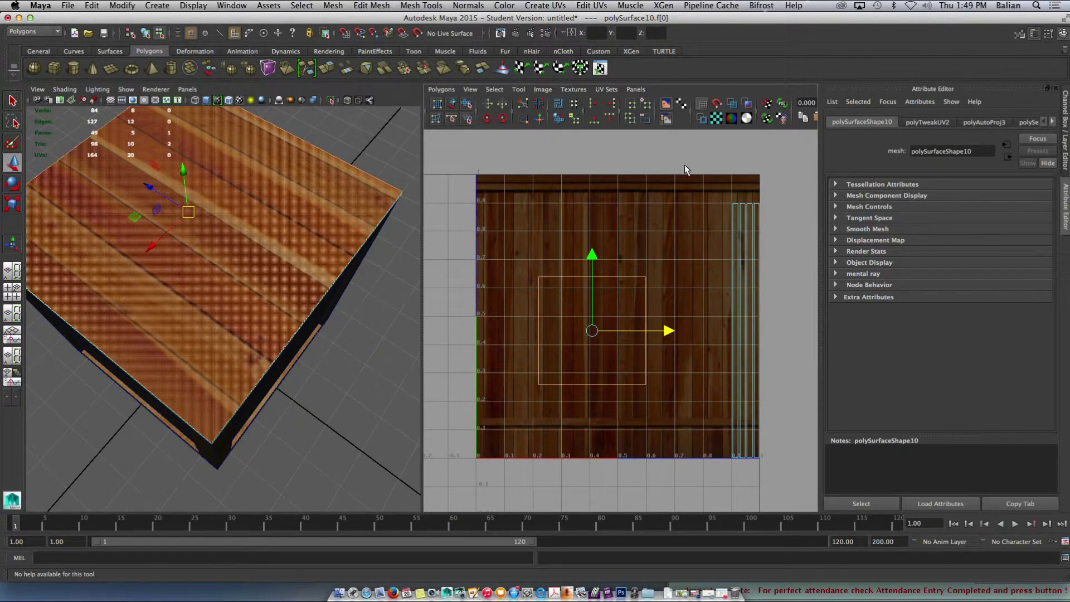
left_click(670, 120)
left_click(670, 119)
left_click_drag(591, 277, 593, 206)
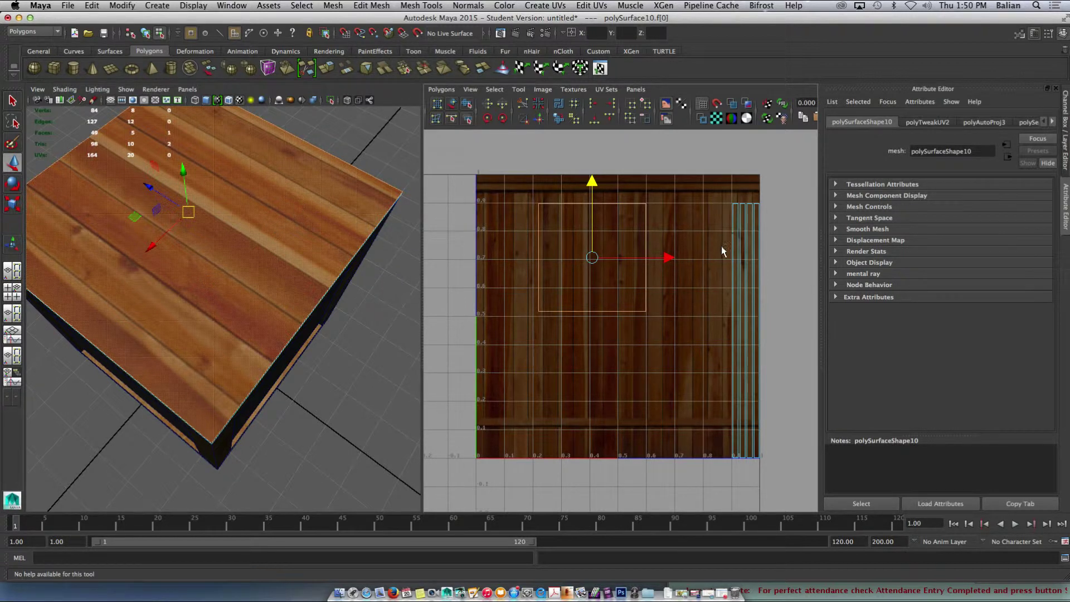
Step: Select the lid's front side face, move its UV strip below the top shell and rotate it 90 degrees to horizontal
left_click_drag(362, 277, 270, 226, "alt")
right_click_drag(211, 214, 208, 244)
left_click(198, 219)
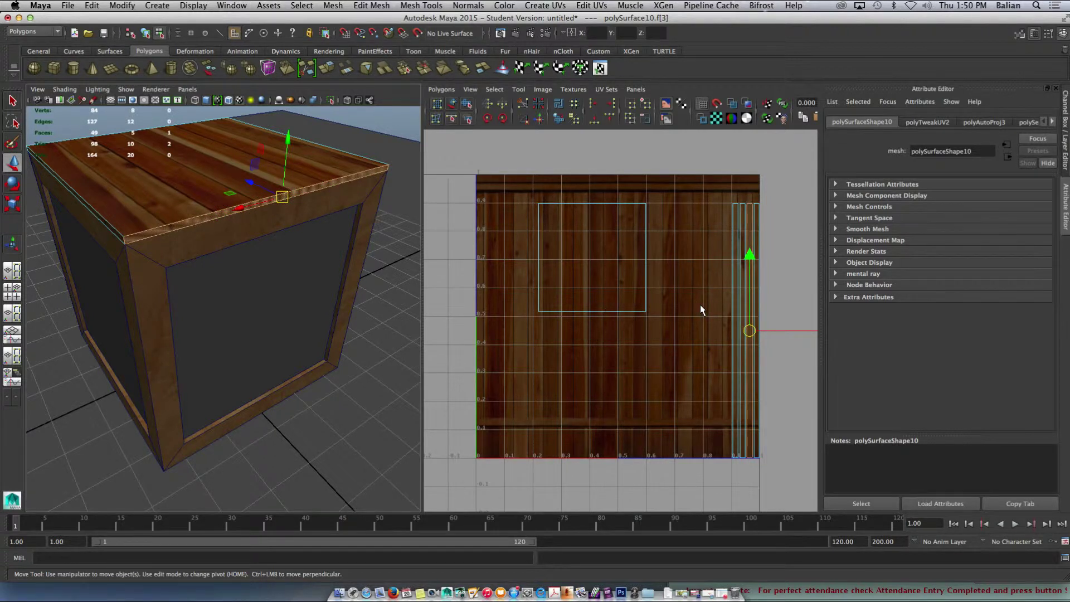
left_click_drag(798, 330, 650, 336)
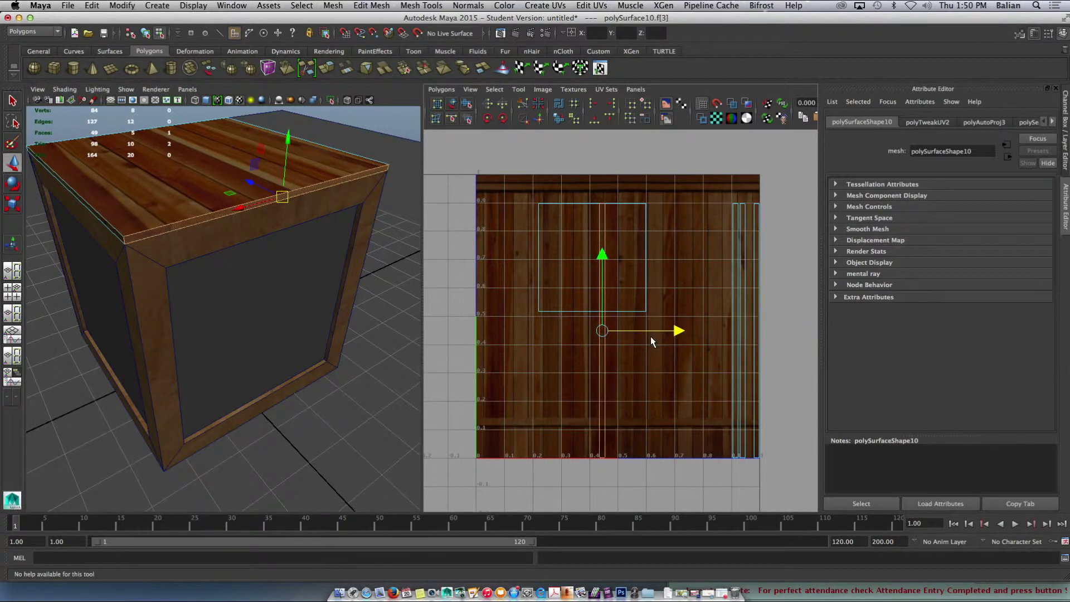
left_click(500, 116)
left_click(501, 116)
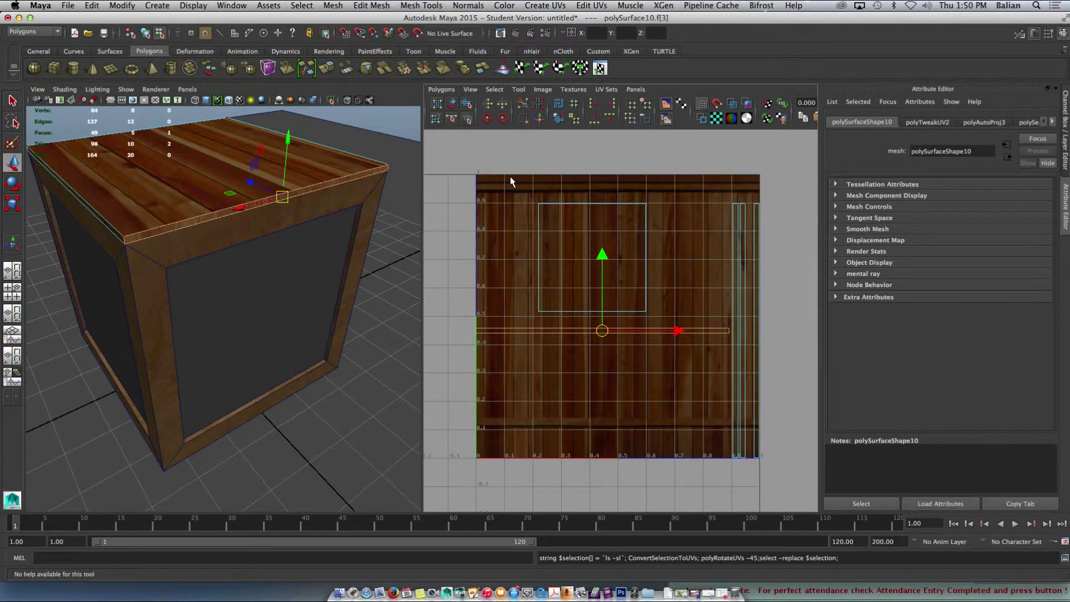
Step: Shrink the front side face's UV strip lengthwise and move it against the bottom edge of the top shell
key("e")
key("r")
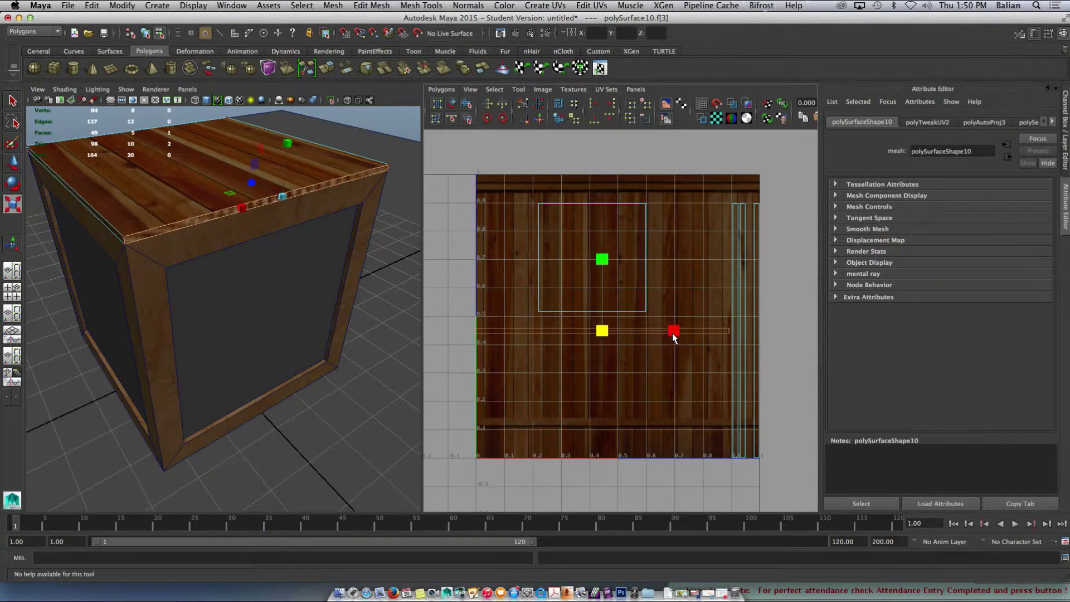
left_click_drag(674, 333, 640, 345)
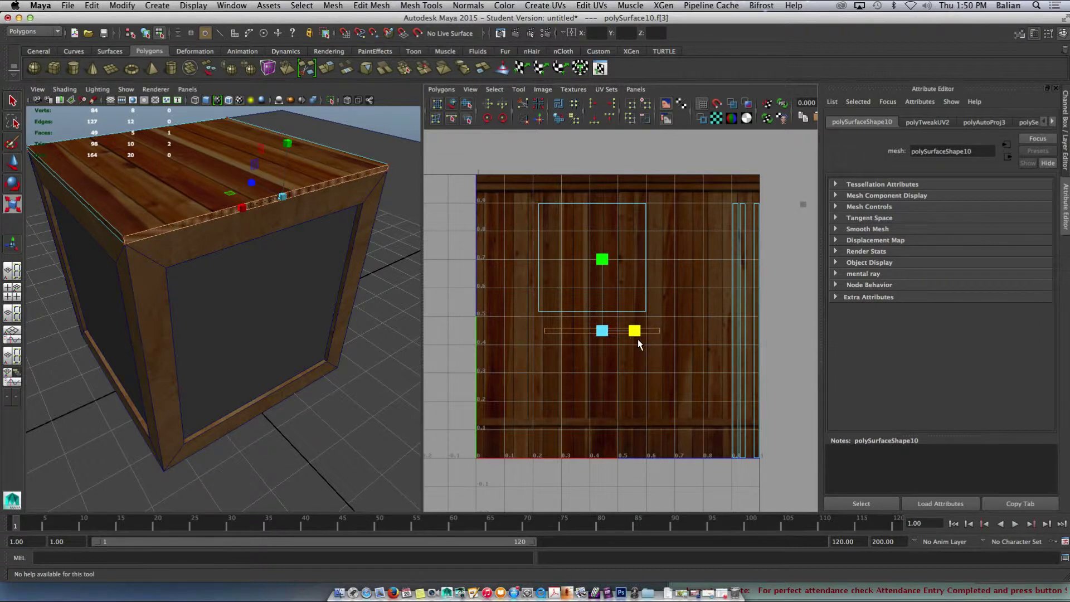
key("w")
scroll(616, 298, "up", 3)
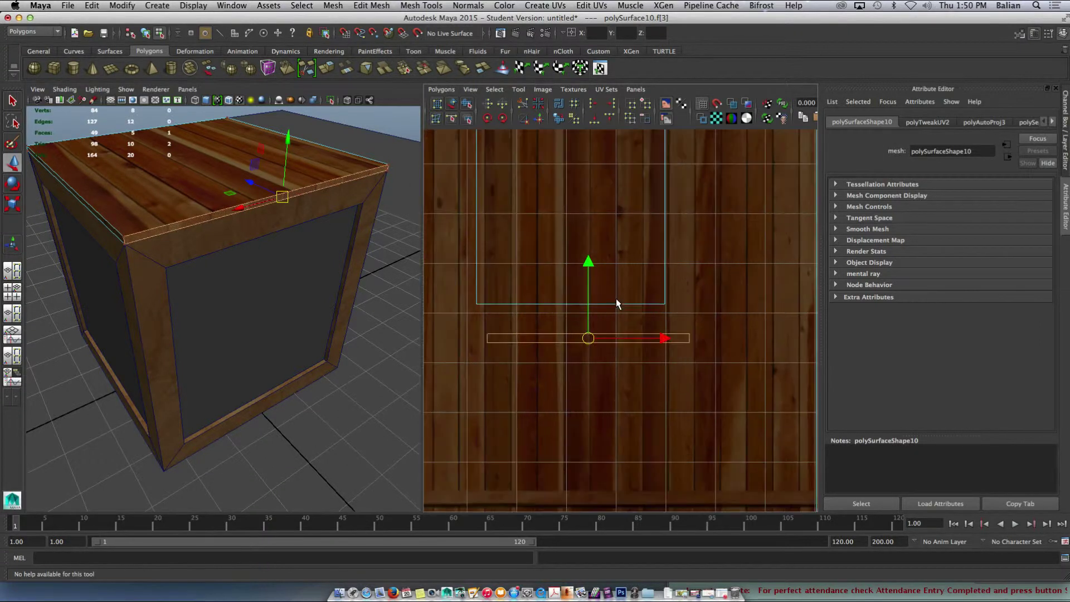
left_click_drag(634, 336, 572, 289)
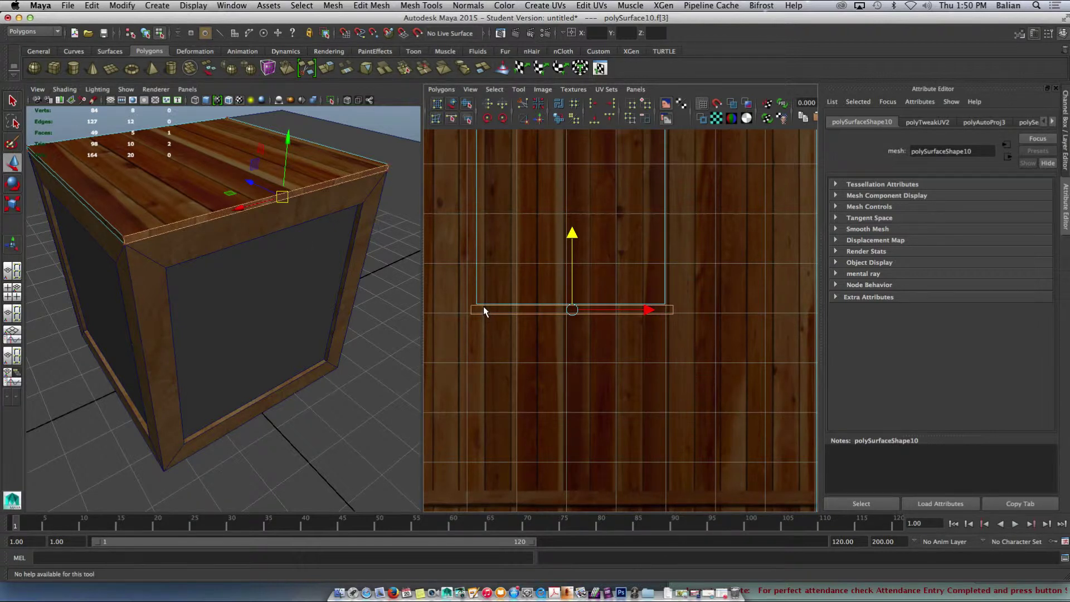
Step: Scale the front side face's UV strip to the top shell's exact width and align their ends
right_click_drag(484, 307, 446, 305)
left_click_drag(476, 319, 470, 319)
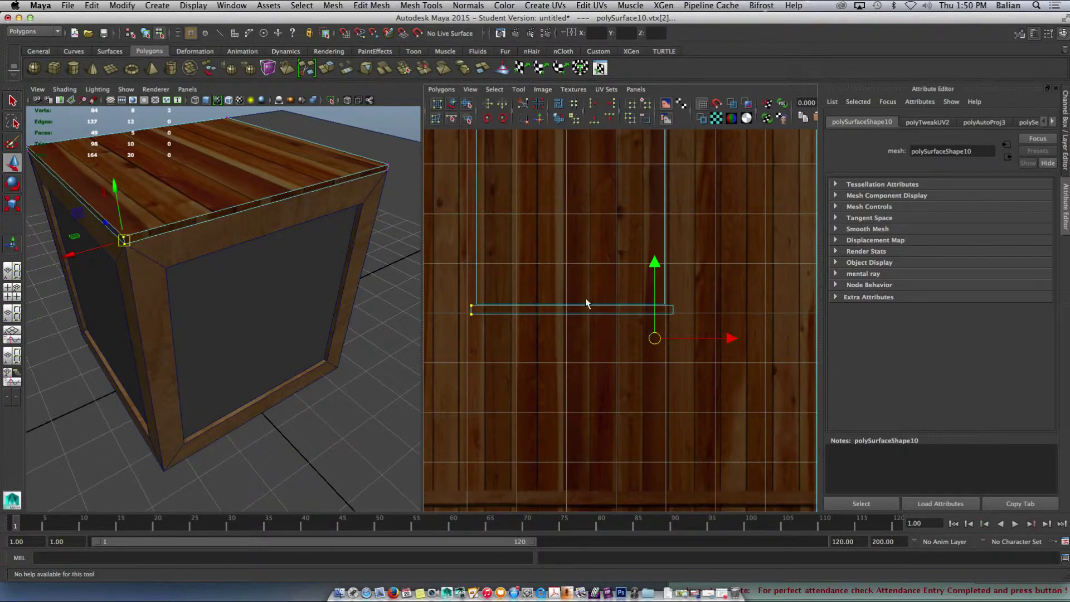
right_click_drag(584, 313, 575, 312)
left_click(575, 312)
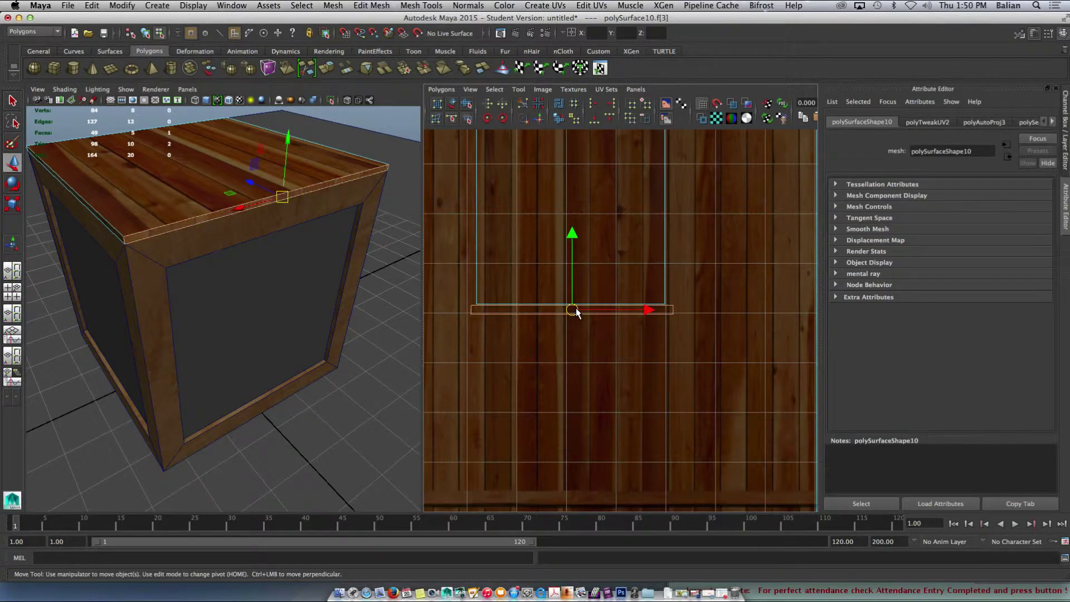
key("r")
left_click_drag(644, 311, 638, 311)
key("w")
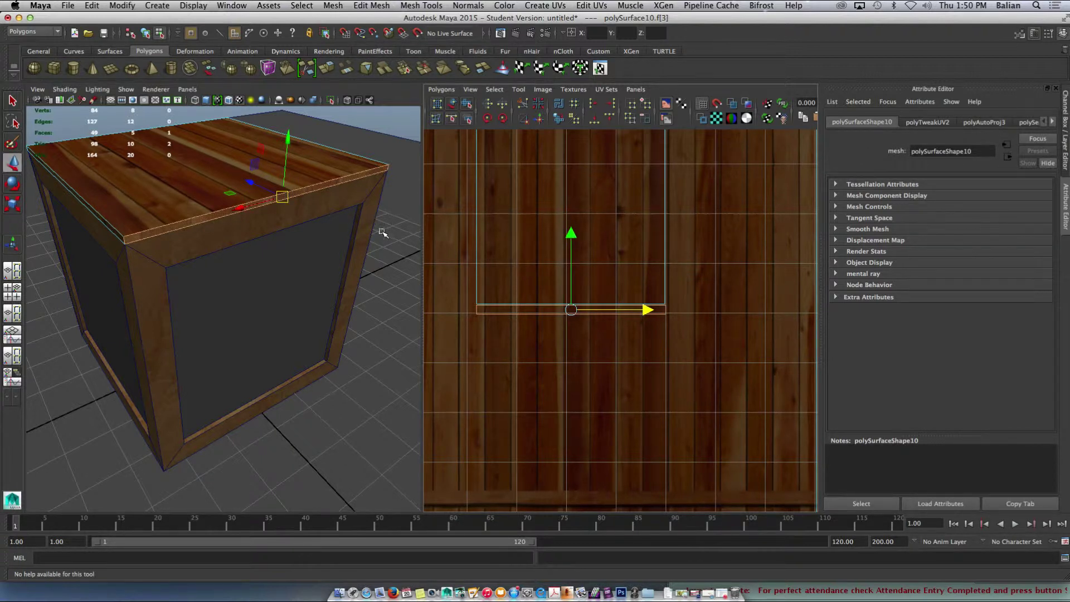
left_click(381, 123)
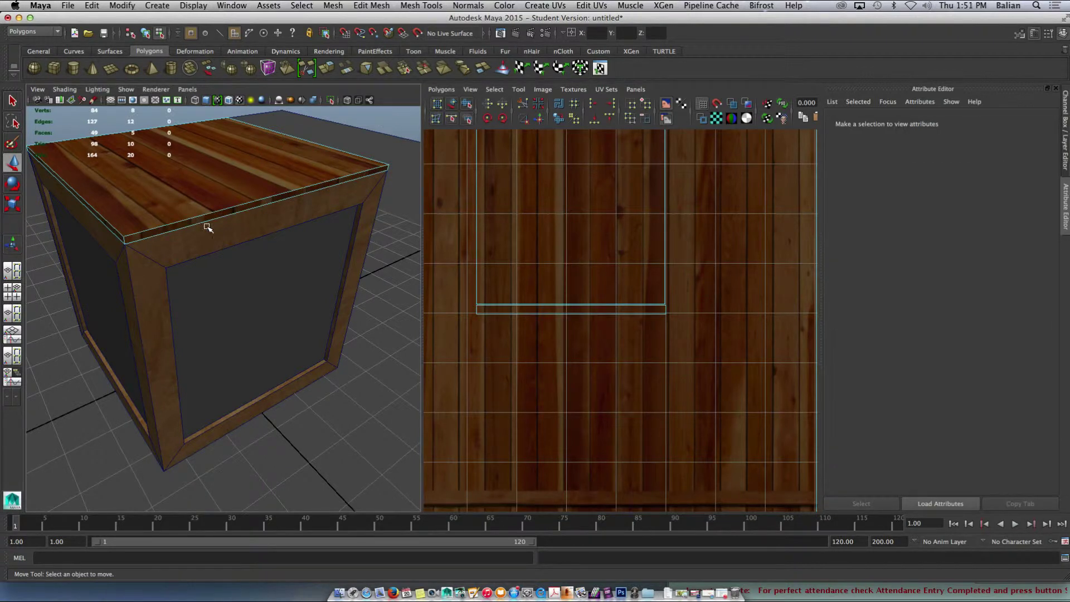
Step: Rotate the front side face's UV strip half a turn in place beneath the top shell and check its alignment
right_click_drag(537, 307, 534, 332)
left_click(534, 311)
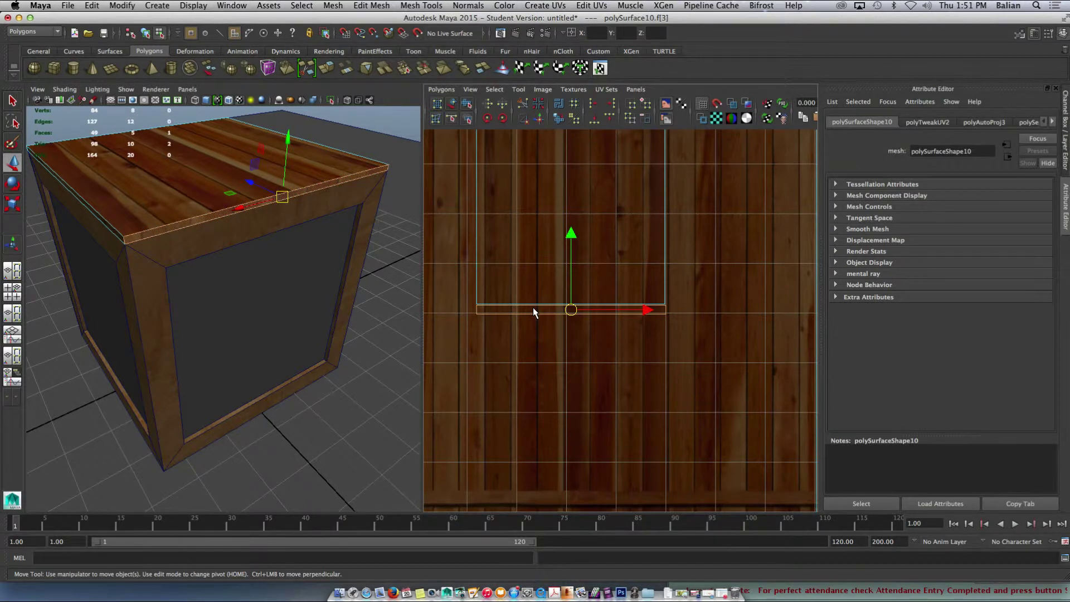
key("e")
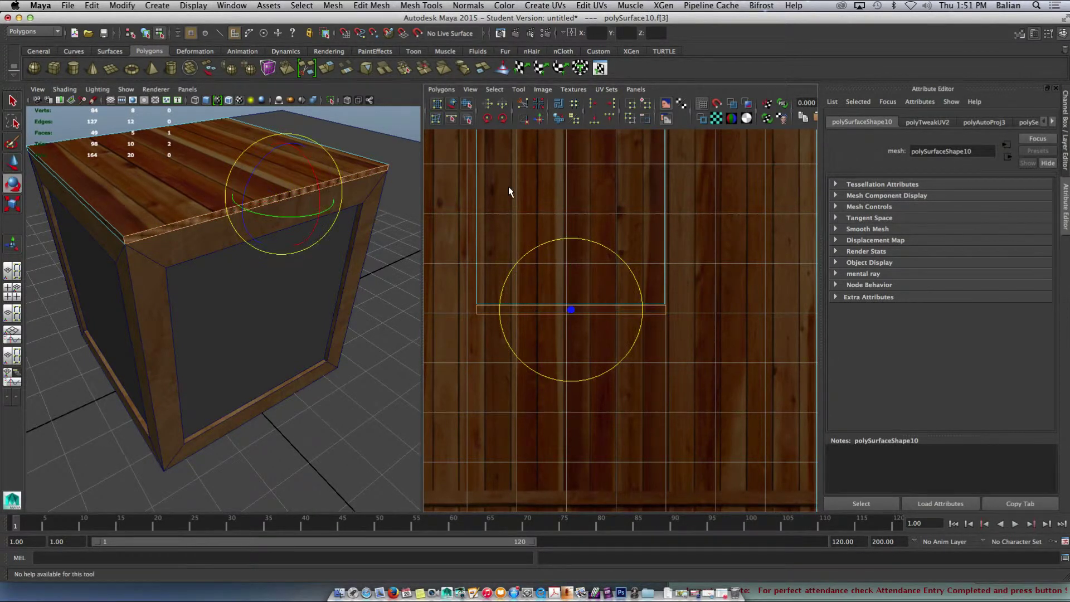
left_click_drag(553, 239, 603, 415)
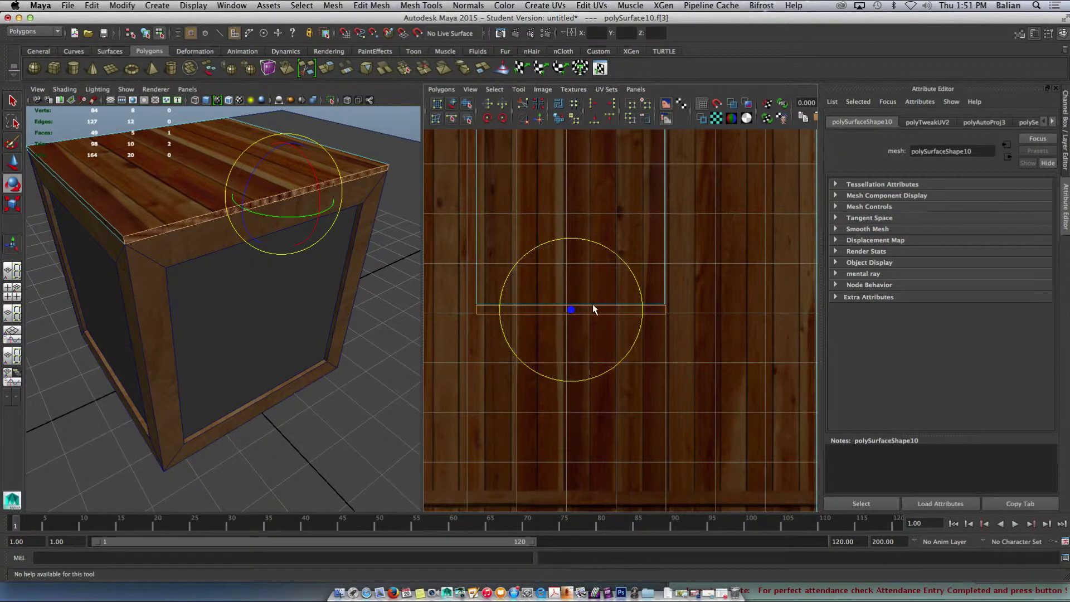
left_click(398, 130)
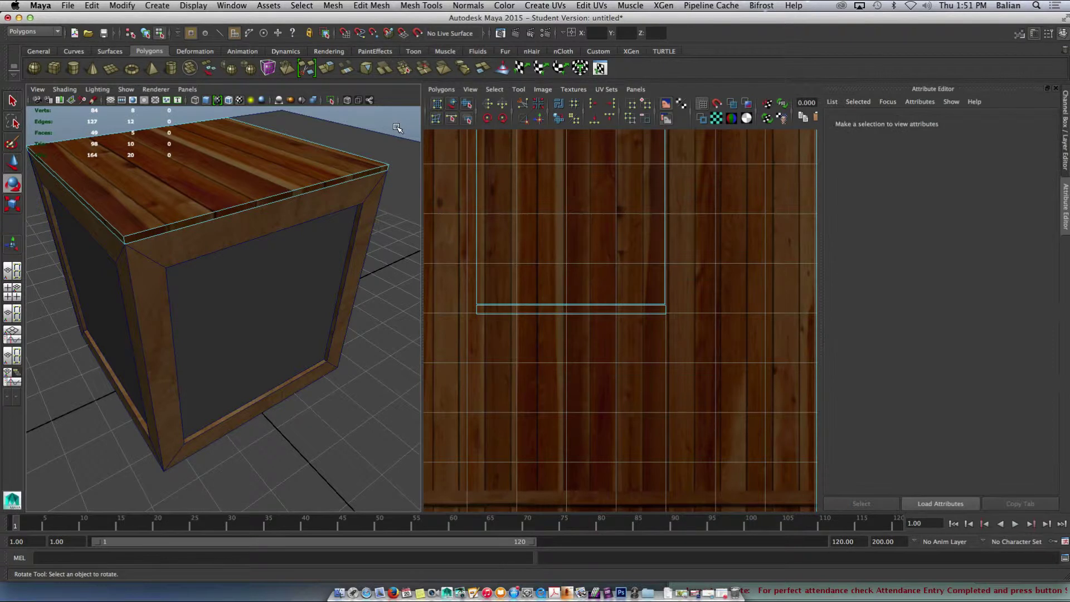
key("w")
left_click(524, 308)
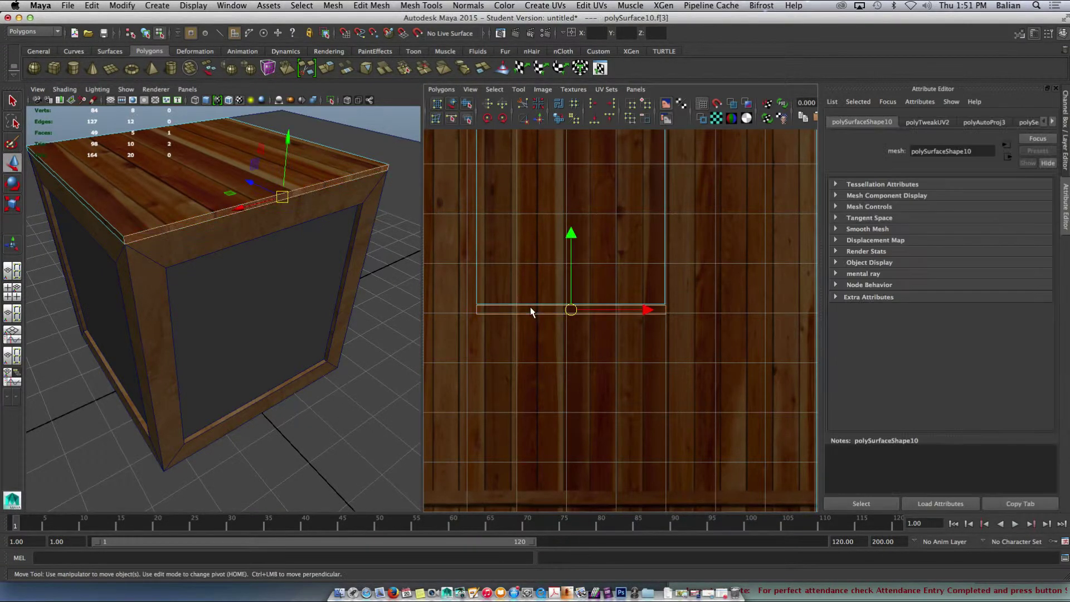
scroll(586, 294, "up", 1)
scroll(587, 288, "up", 1)
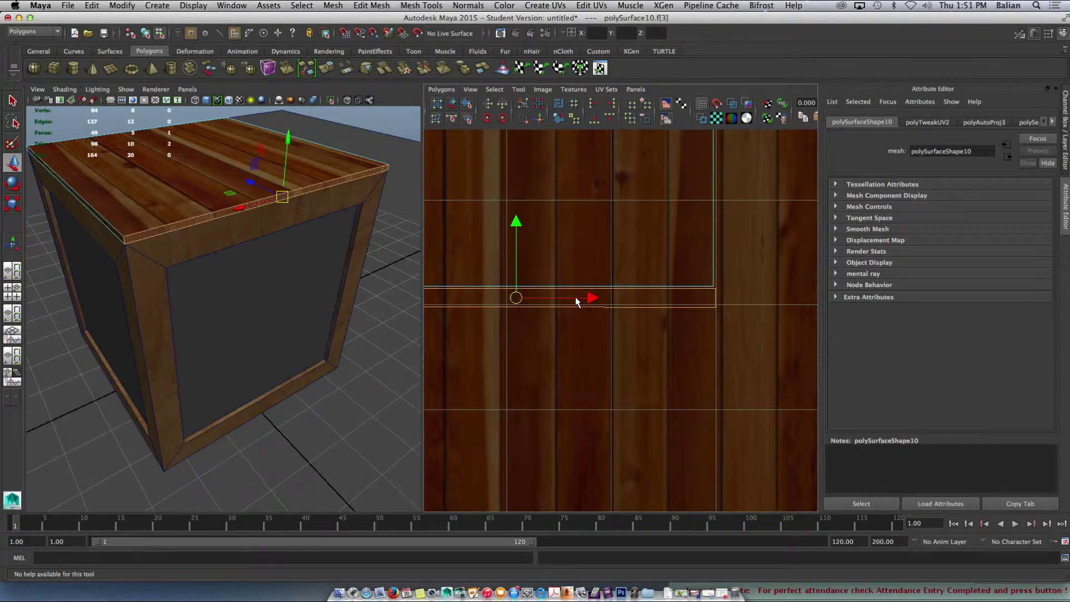
left_click(367, 115)
scroll(526, 255, "down", 4)
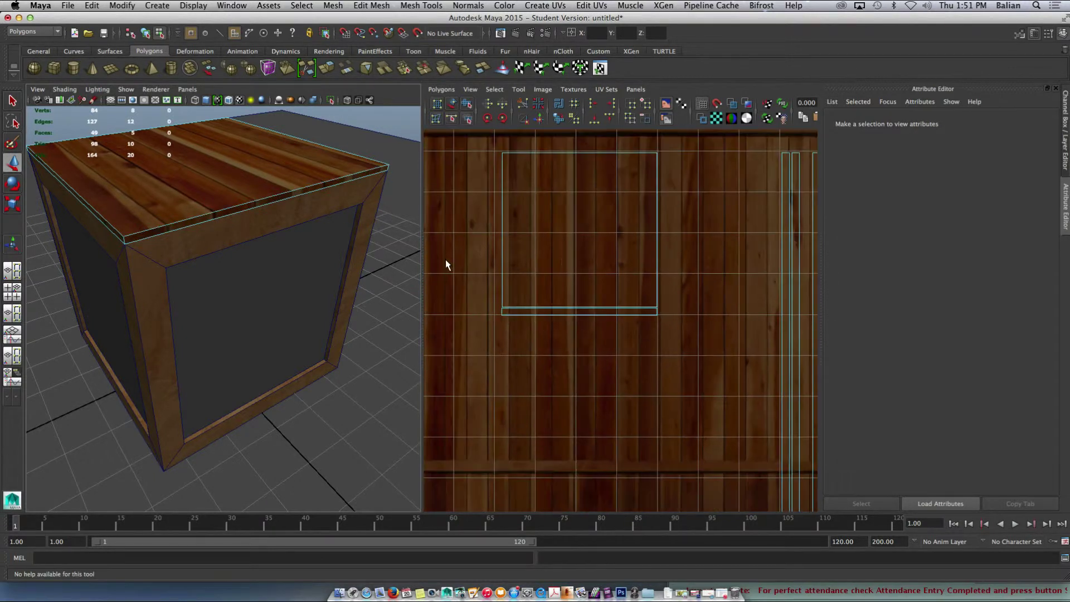
Step: Move the UV strip of the lid's left side face beside the top shell and shorten it to the shell's height
left_click(110, 228)
left_click_drag(804, 332, 475, 207)
key("r")
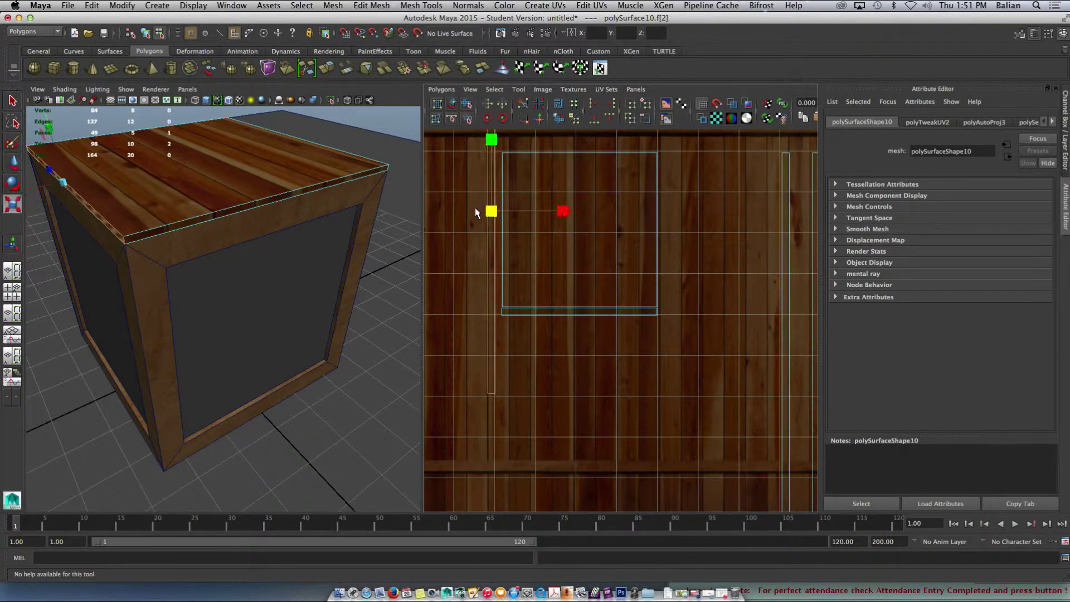
mouse_move(492, 159)
left_mouse_down()
mouse_move(486, 195)
mouse_move(487, 172)
left_mouse_up()
Step: Align the shortened left side strip vertically with the top shell and place it against the shell's left edge
key("w")
key("r")
key("w")
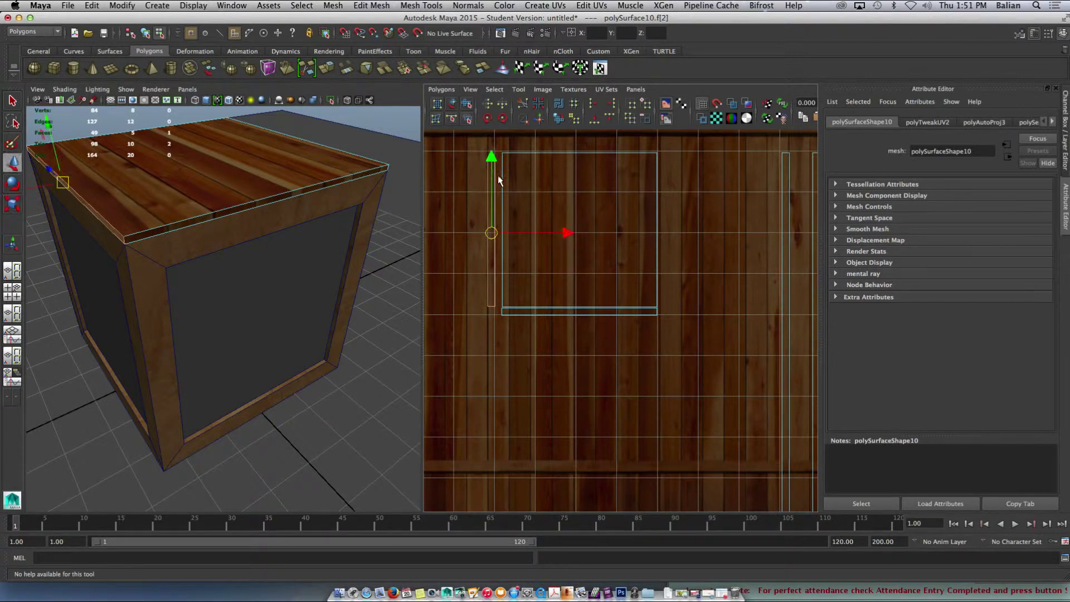
left_click(492, 214)
left_click_drag(513, 232, 519, 233)
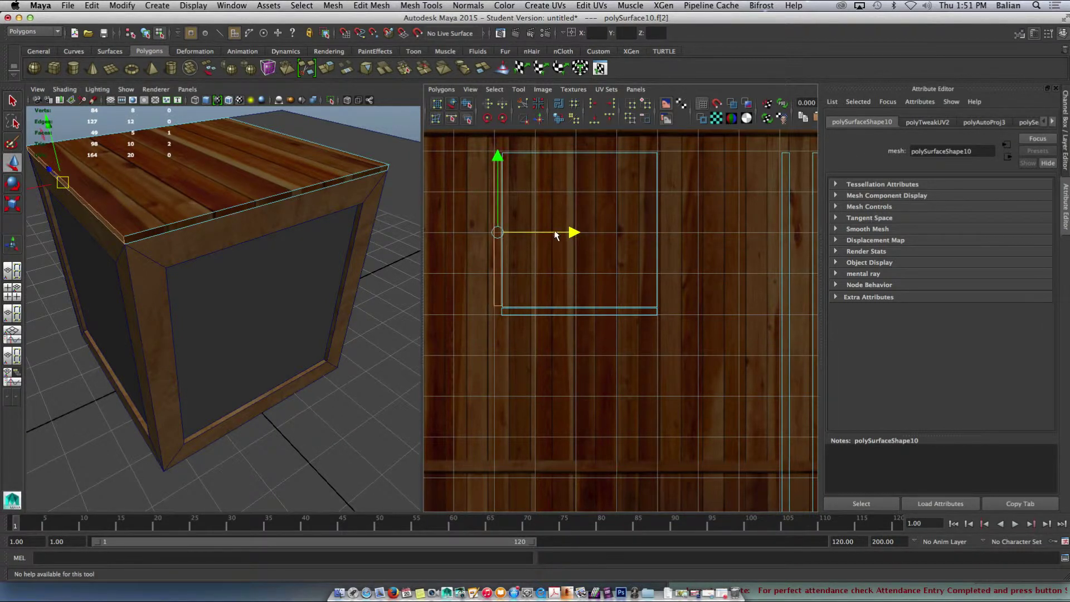
scroll(674, 268, "down", 3)
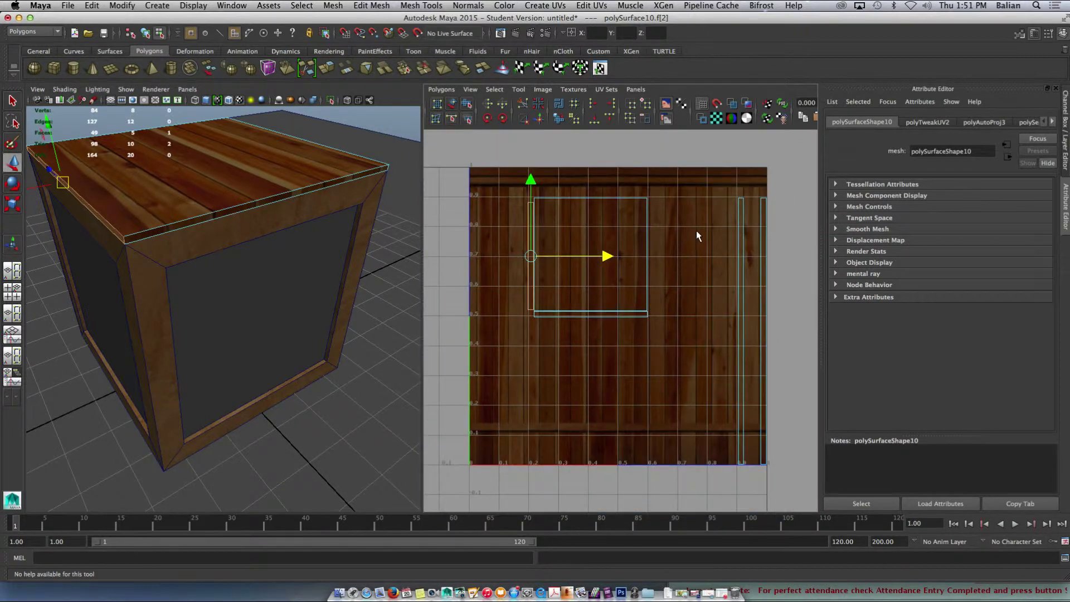
Step: Select another side face of the lid whose UVs are still unplaced and rotate its strip 90 degrees to horizontal
left_click_drag(229, 175, 212, 253, "alt")
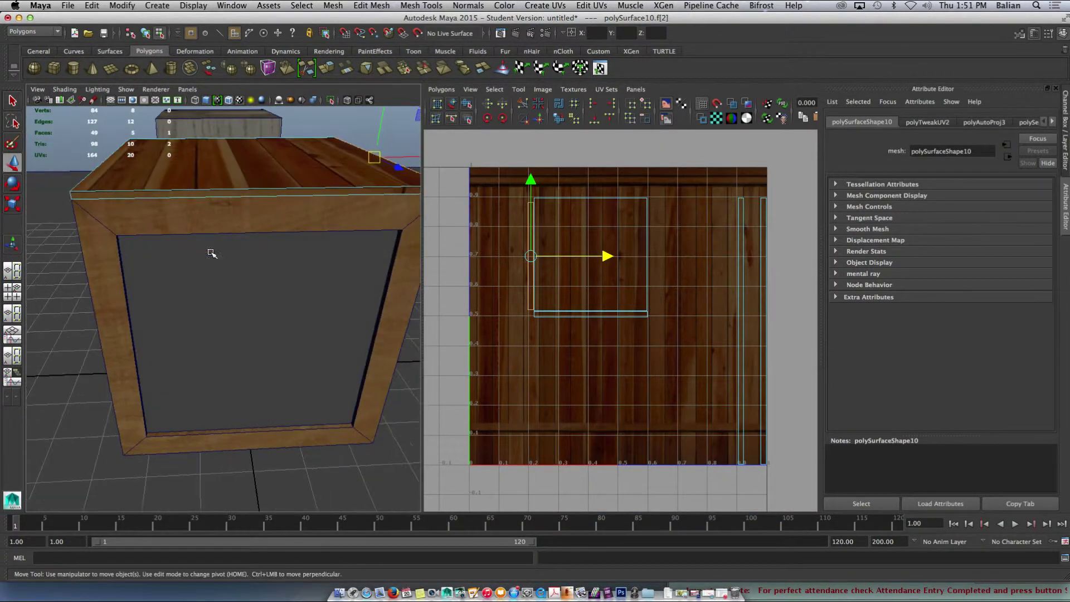
left_click(237, 193)
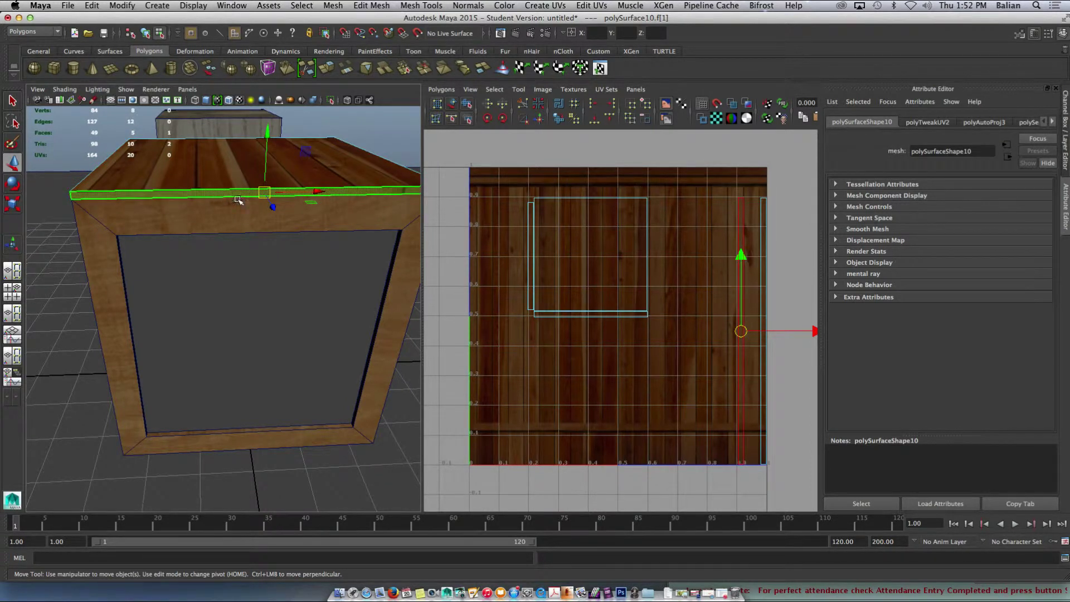
scroll(755, 216, "up", 2)
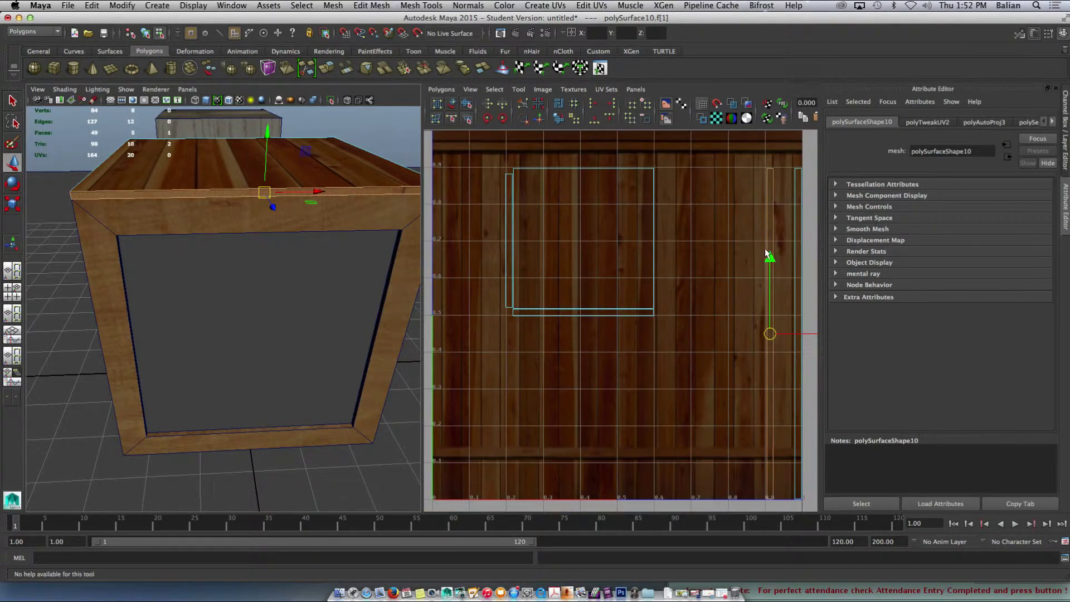
key("e")
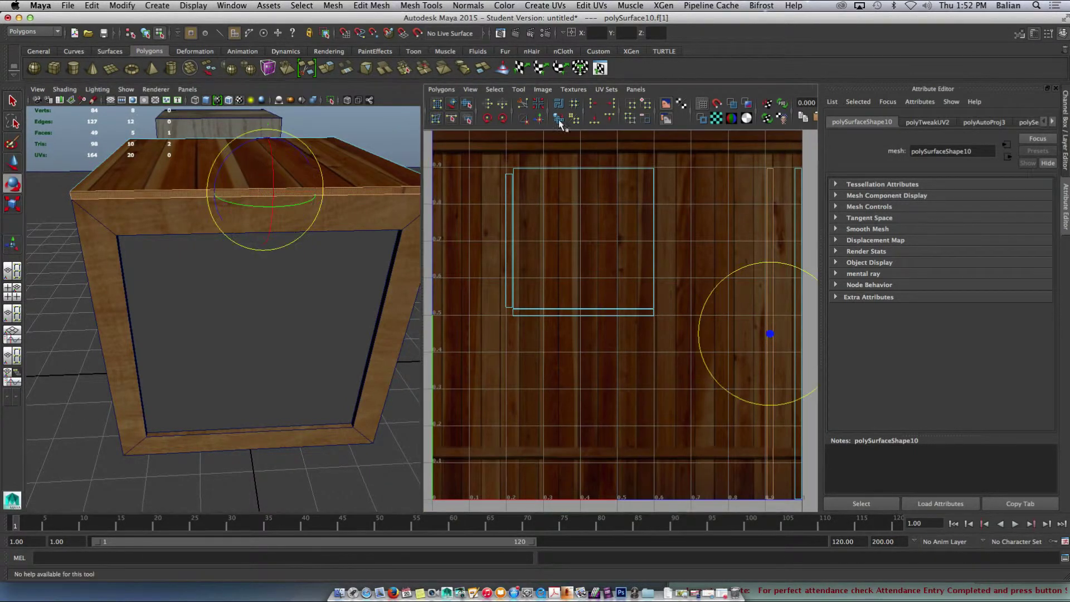
left_click(503, 118)
left_click(503, 118)
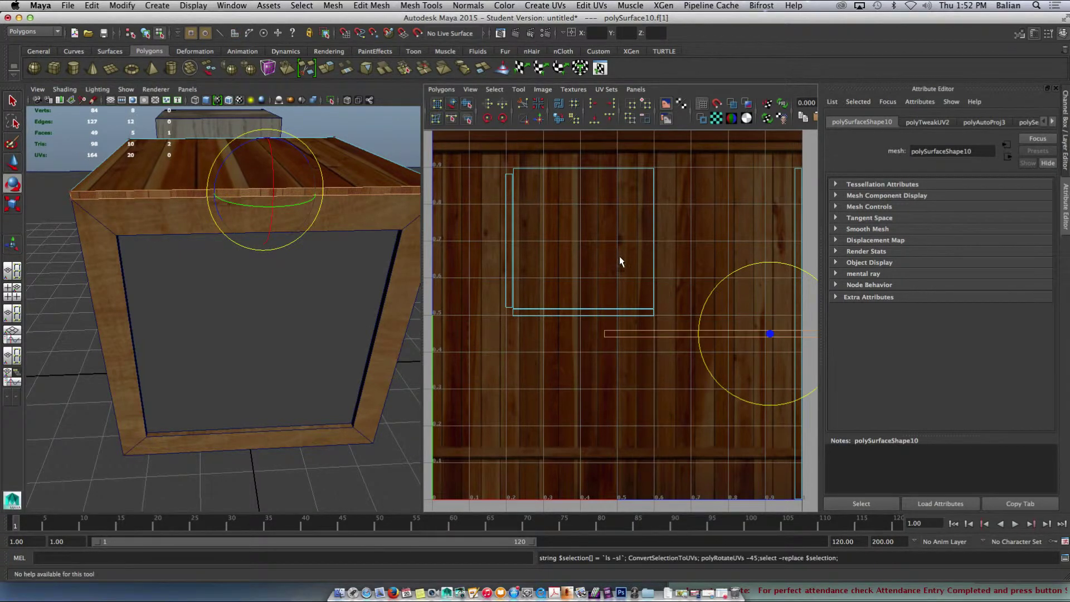
Step: Move the horizontal UV strip of the lid's side face to just above the top shell
key("w")
left_click_drag(805, 334, 609, 332)
key("r")
key("w")
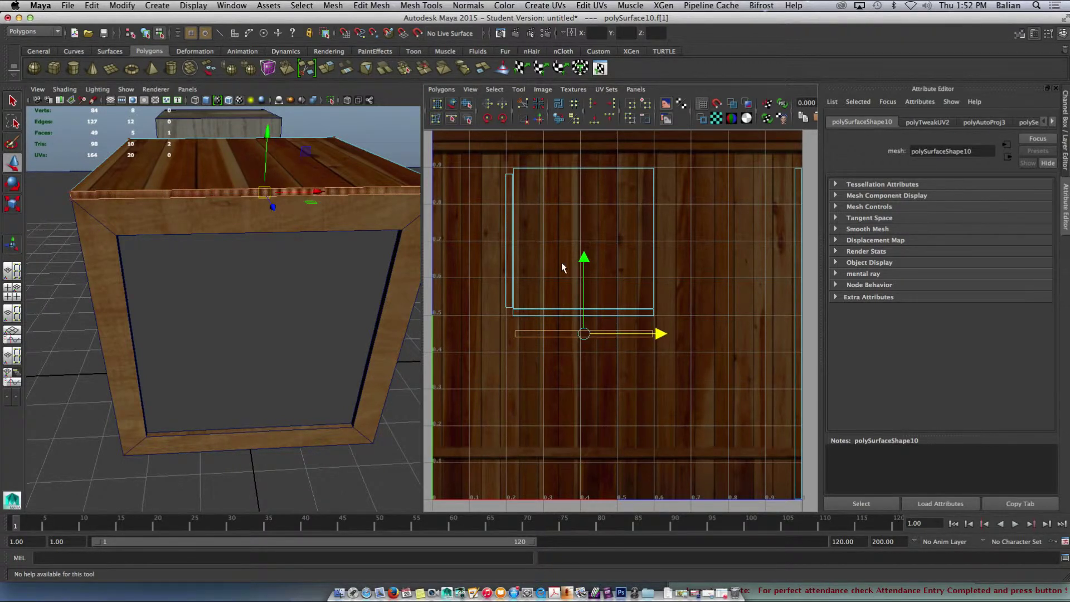
left_click_drag(581, 290, 575, 118)
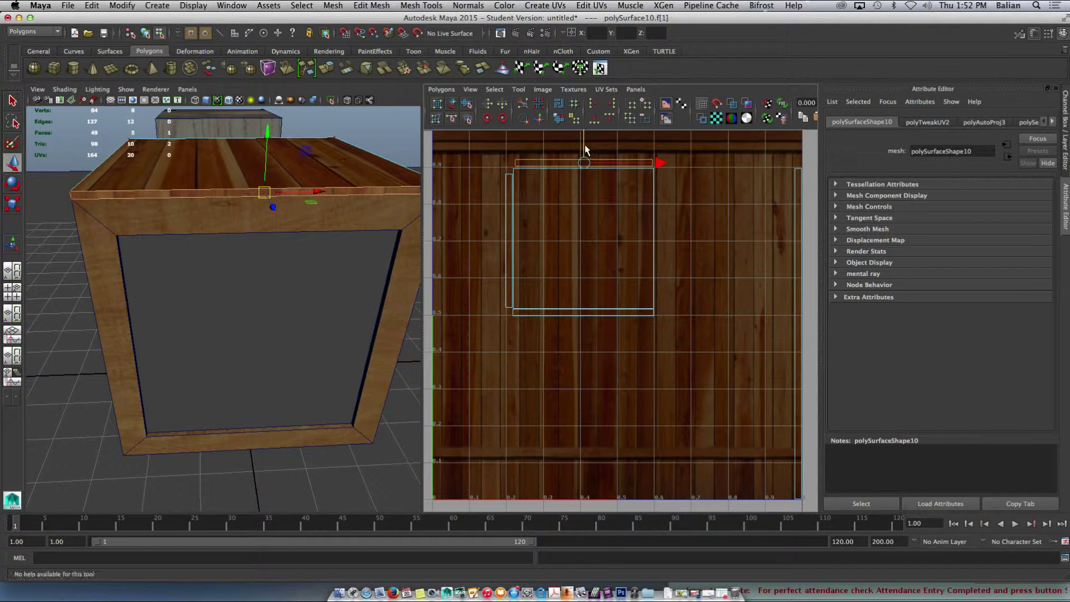
right_click_drag(584, 146, 580, 193, "alt")
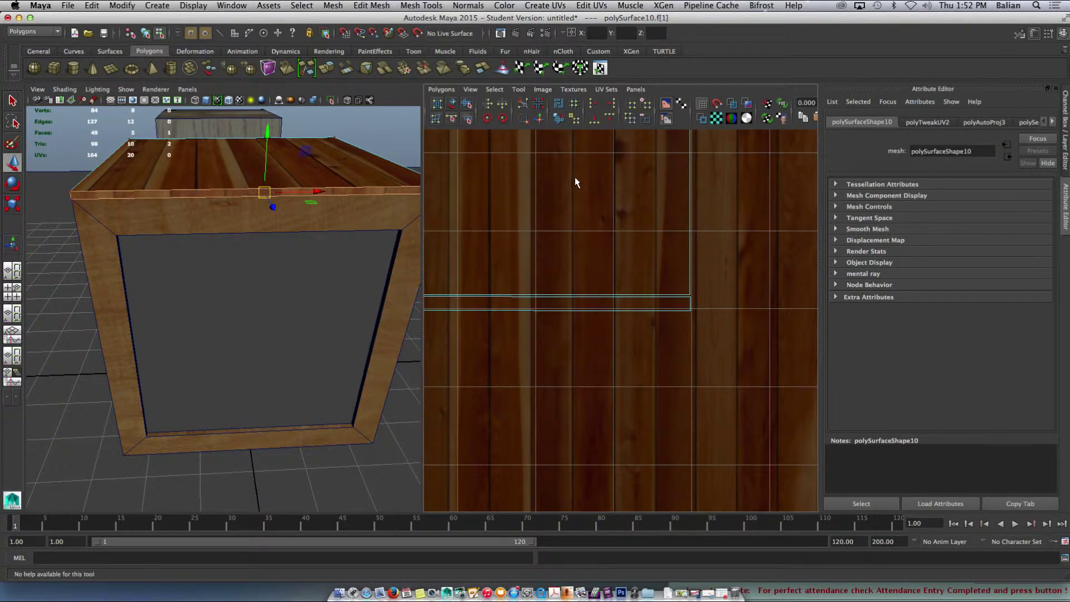
middle_click_drag(573, 176, 635, 377, "alt")
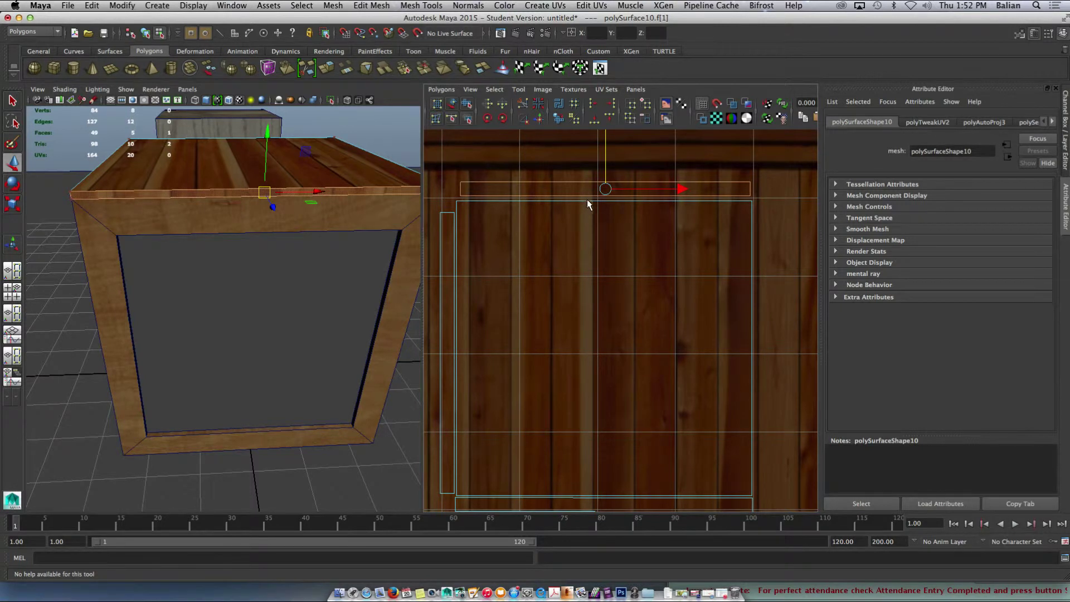
Step: Rotate the UV strip above the top shell by 180 degrees in place
key("e")
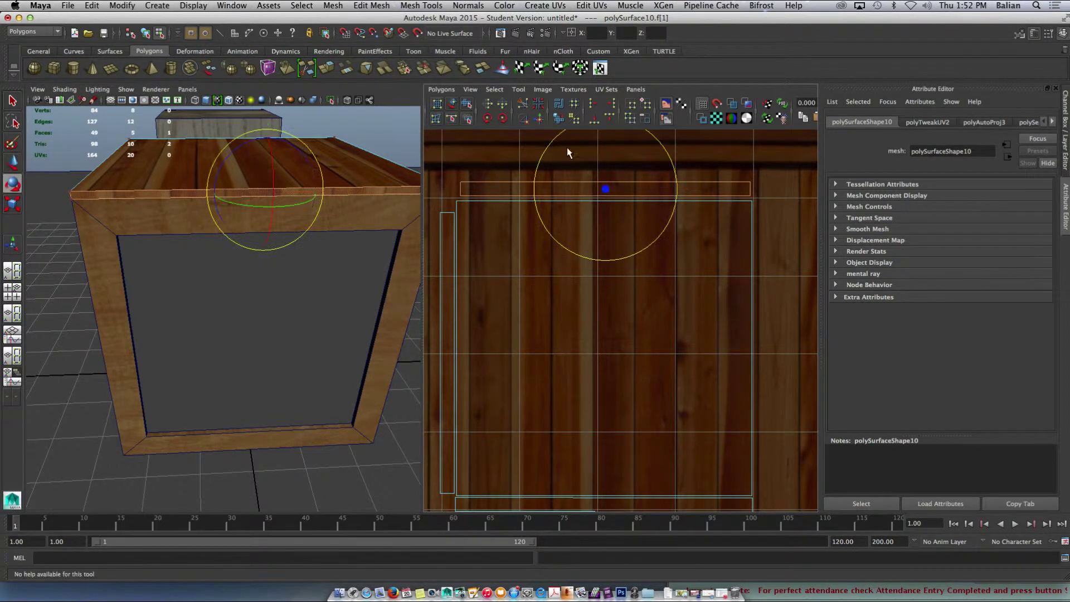
left_click(502, 118)
left_click(504, 118)
left_click(505, 119)
left_click(505, 118)
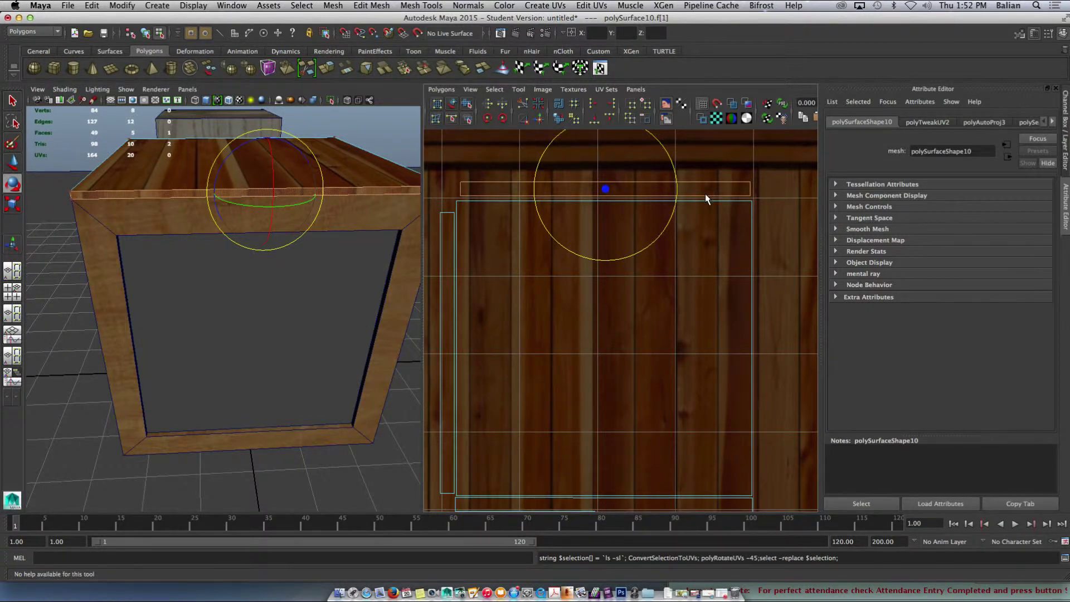
Step: Widen the strip to the top shell's width and align its right-end UVs with the shell's right edge
key("r")
left_click_drag(674, 188, 650, 190)
key("w")
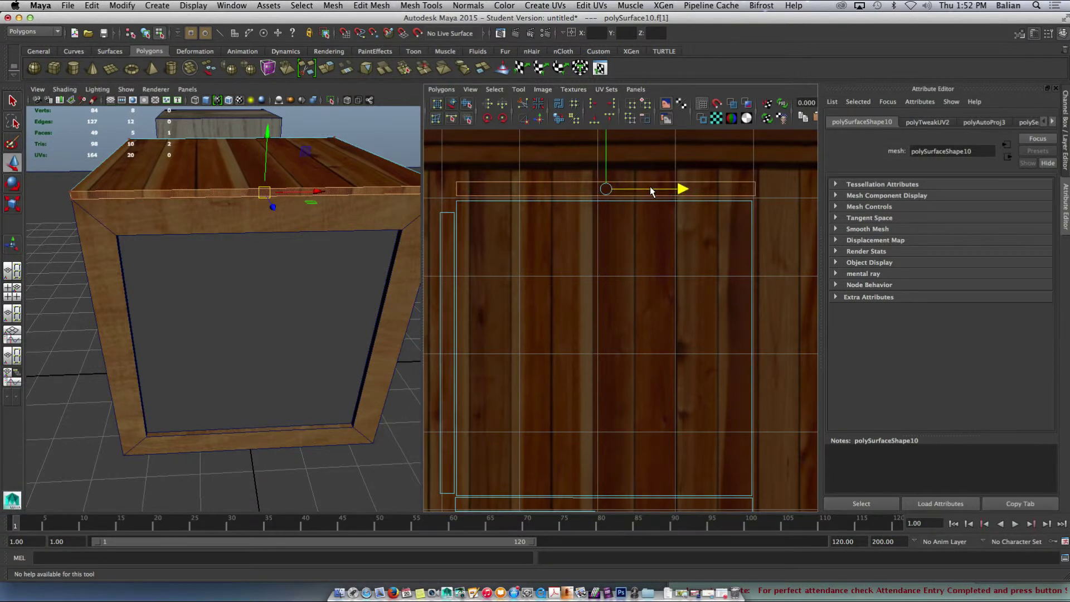
right_click_drag(747, 191, 785, 477)
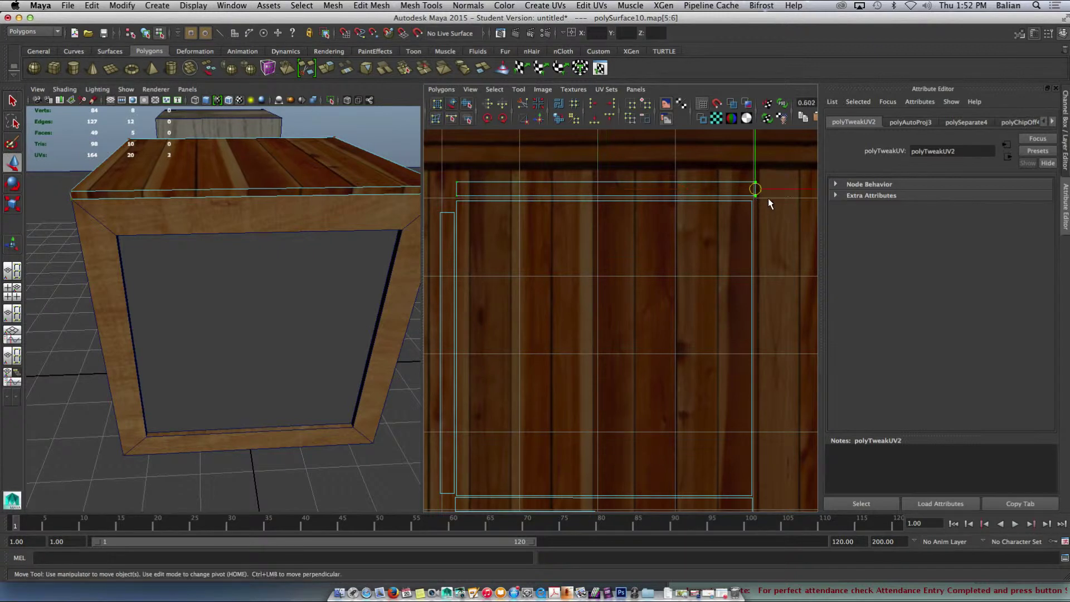
left_click(773, 186)
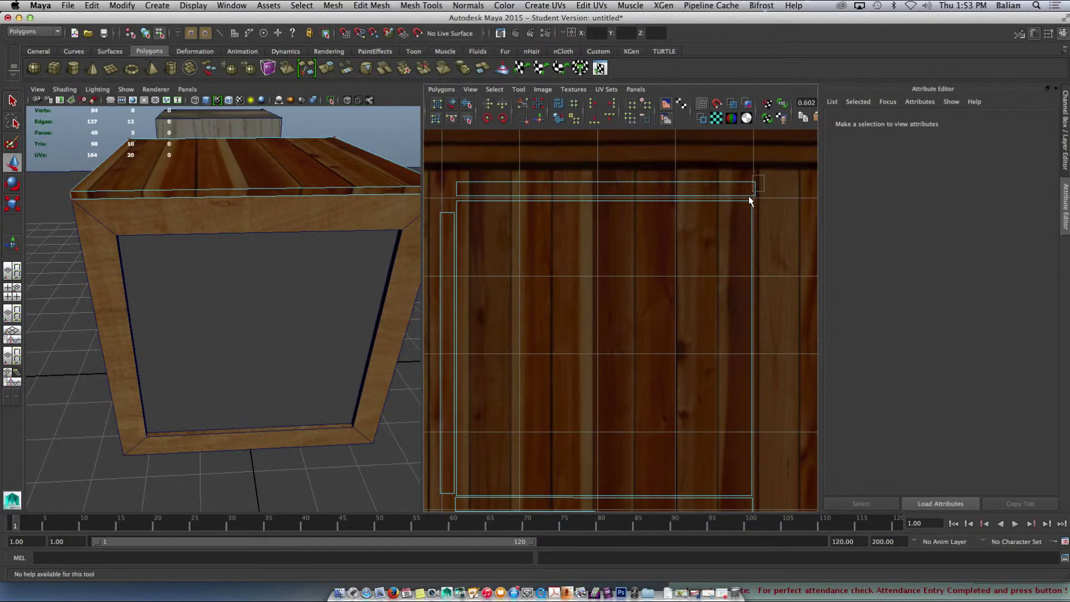
left_click_drag(755, 197, 782, 190)
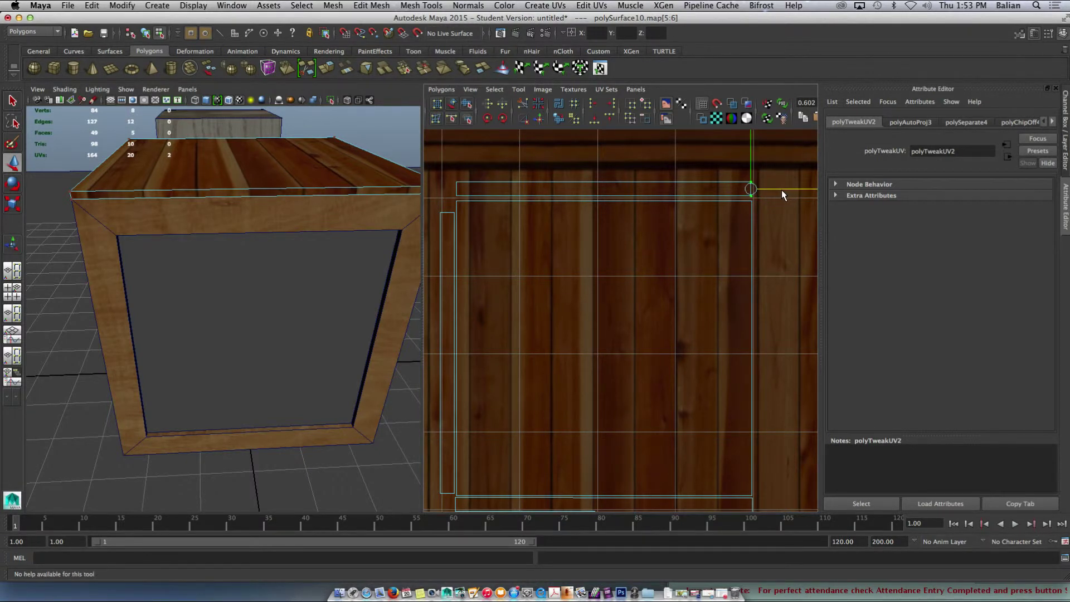
Step: Lower the whole side strip against the top shell's upper edge
right_click_drag(520, 189, 523, 212)
left_click(525, 190)
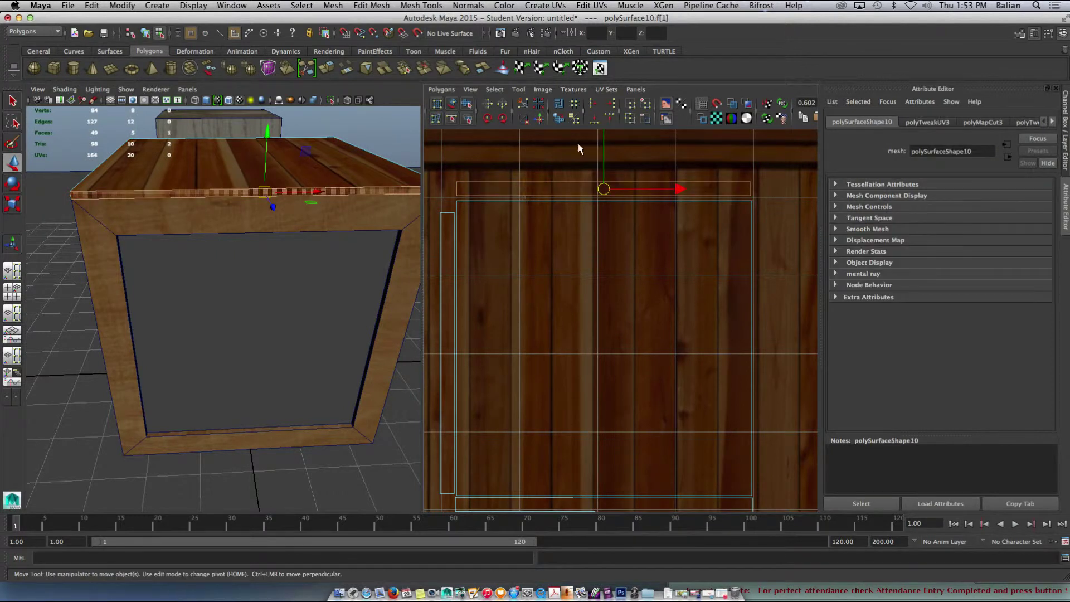
left_click_drag(601, 147, 603, 152)
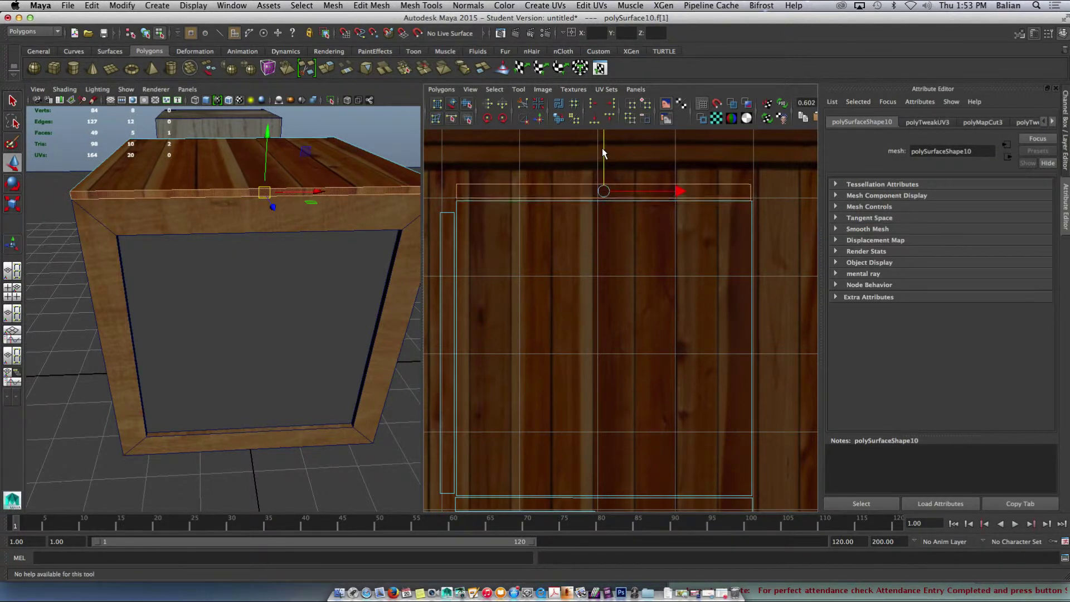
left_click(764, 232)
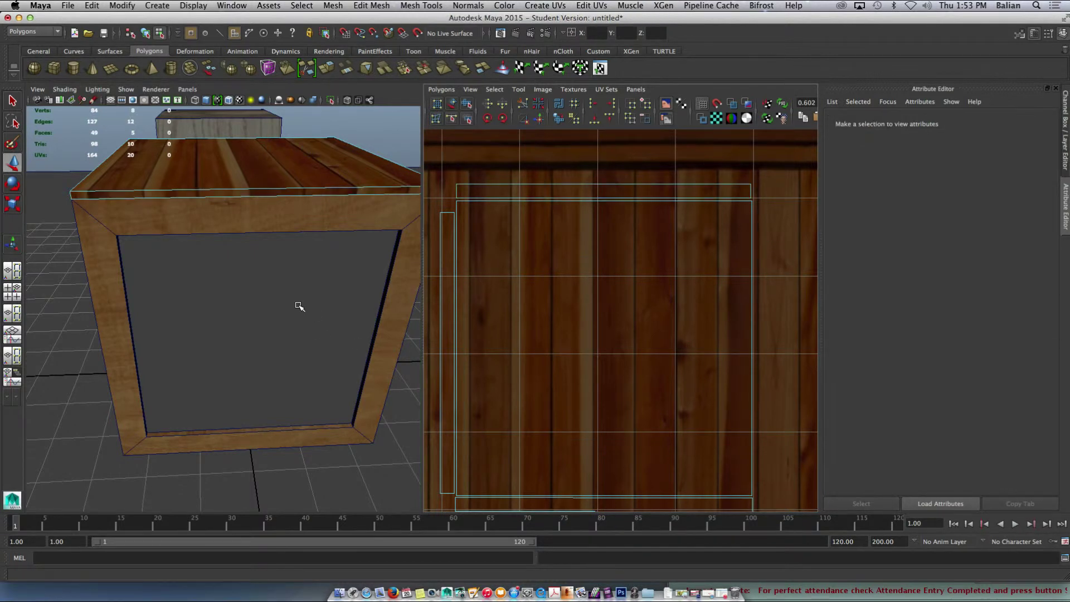
Step: Assign a new Lambert material to the crate's front recessed panel and map a File texture to its color
right_click_drag(299, 307, 283, 539)
left_click(282, 316)
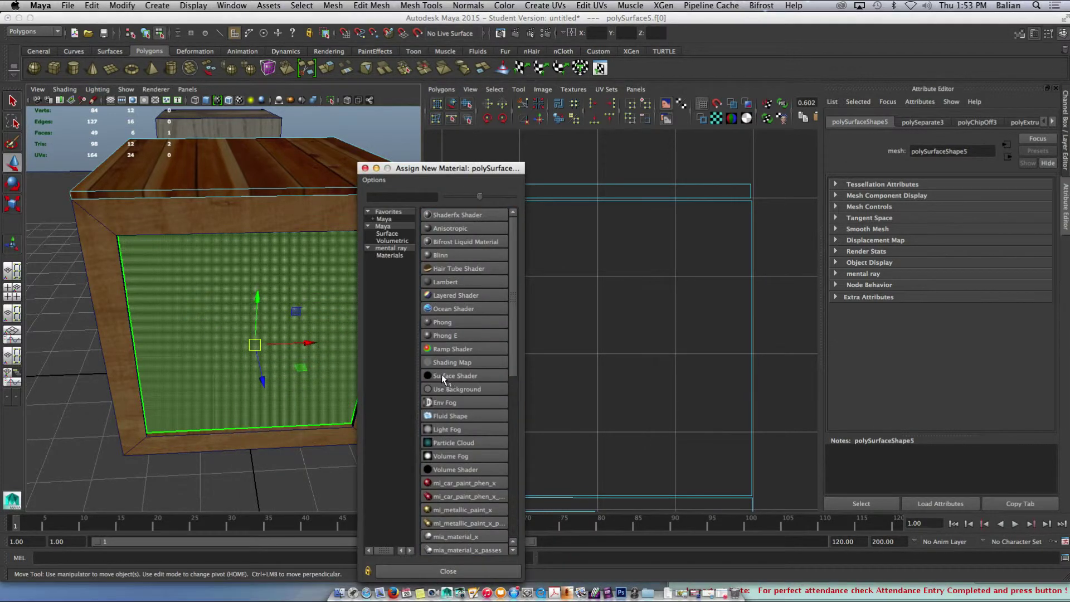
left_click(453, 280)
left_click(1033, 250)
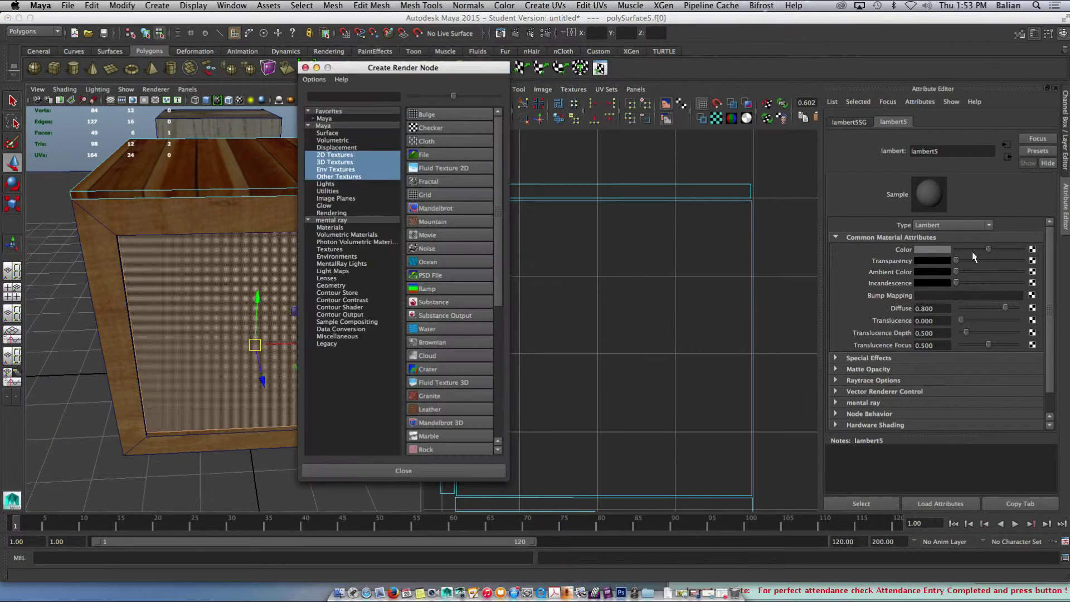
left_click(431, 154)
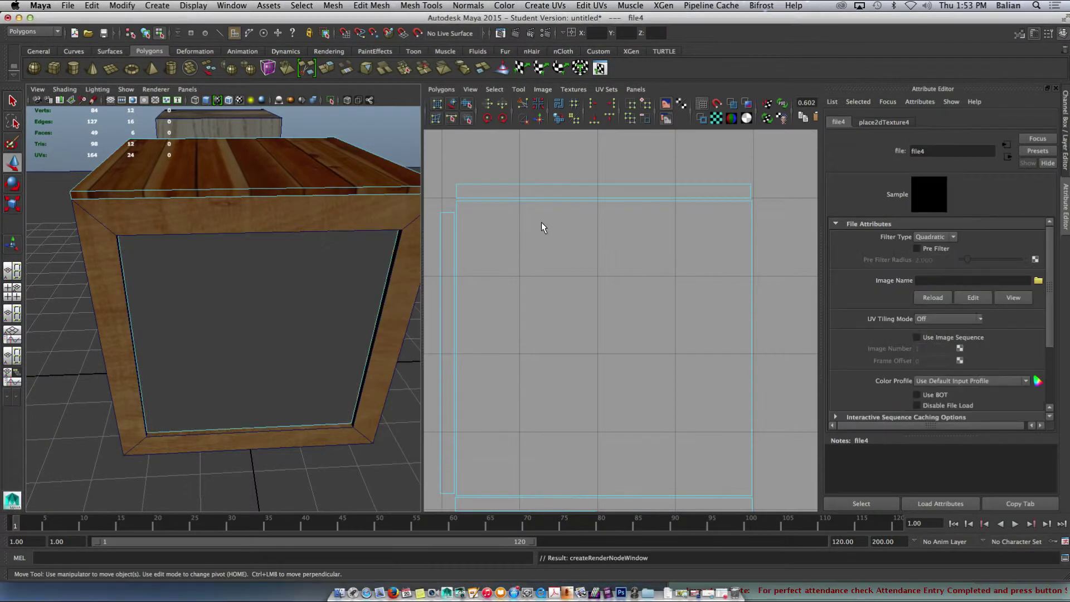
Step: Load wood-fence-textures-screenshots-6.jpg as the image of the front panel's file texture
left_click(1038, 281)
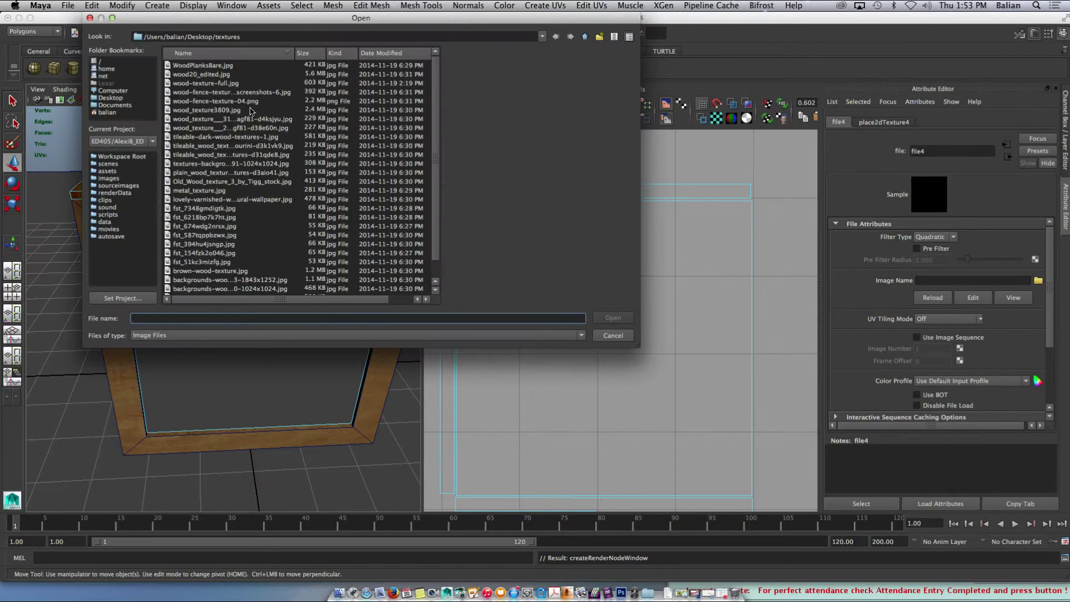
left_click(228, 73)
key("Down")
key("Down")
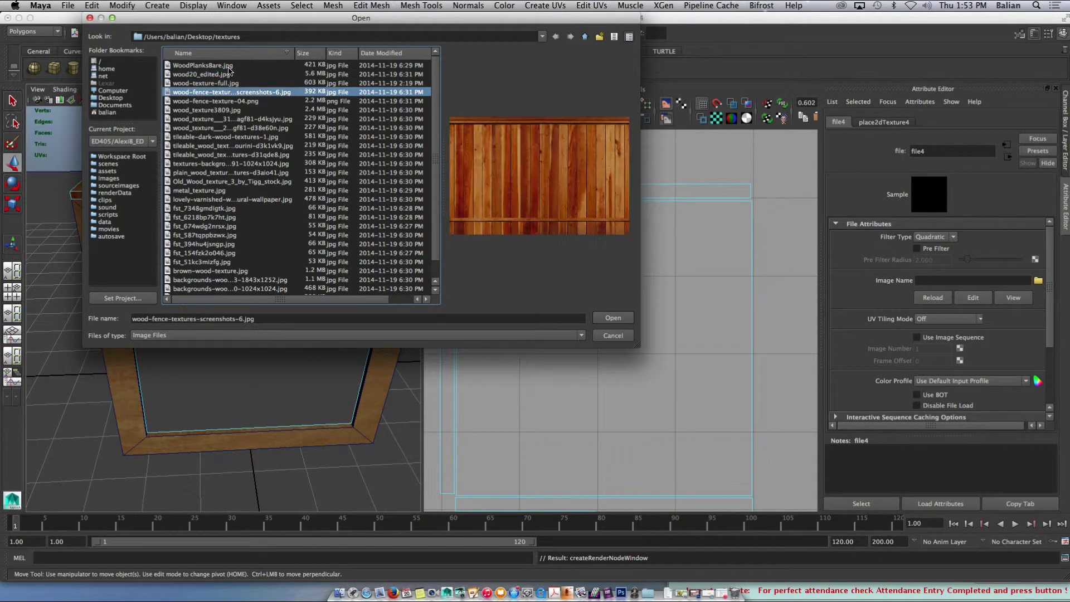
key("Down")
key("Up")
left_click(624, 319)
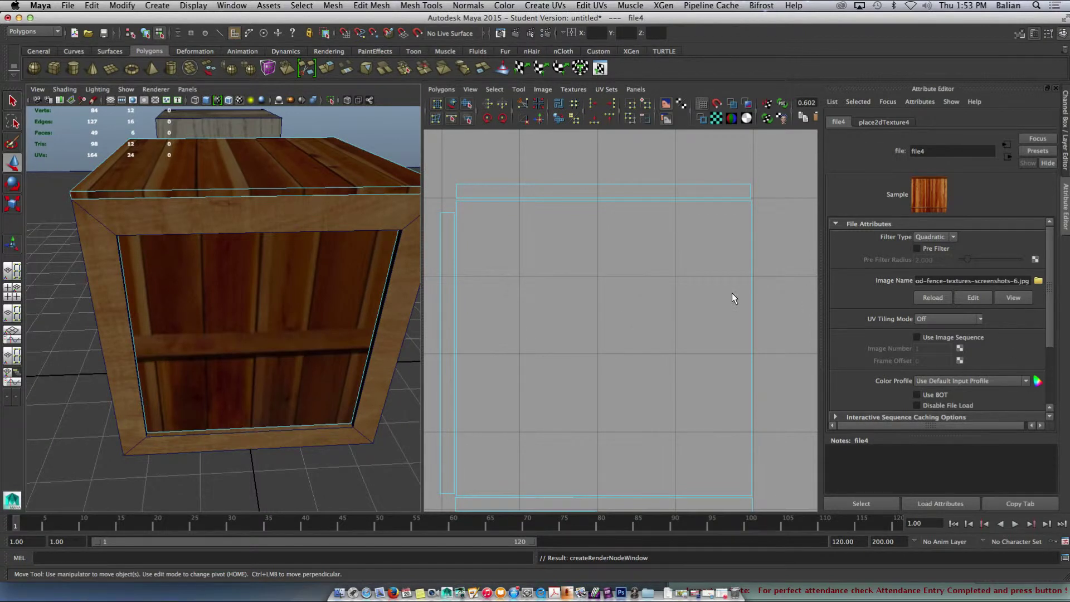
Step: Move the front panel face's UV shell onto the plain planks below the lid's shells, clear of the texture's crossbar
left_click(320, 339)
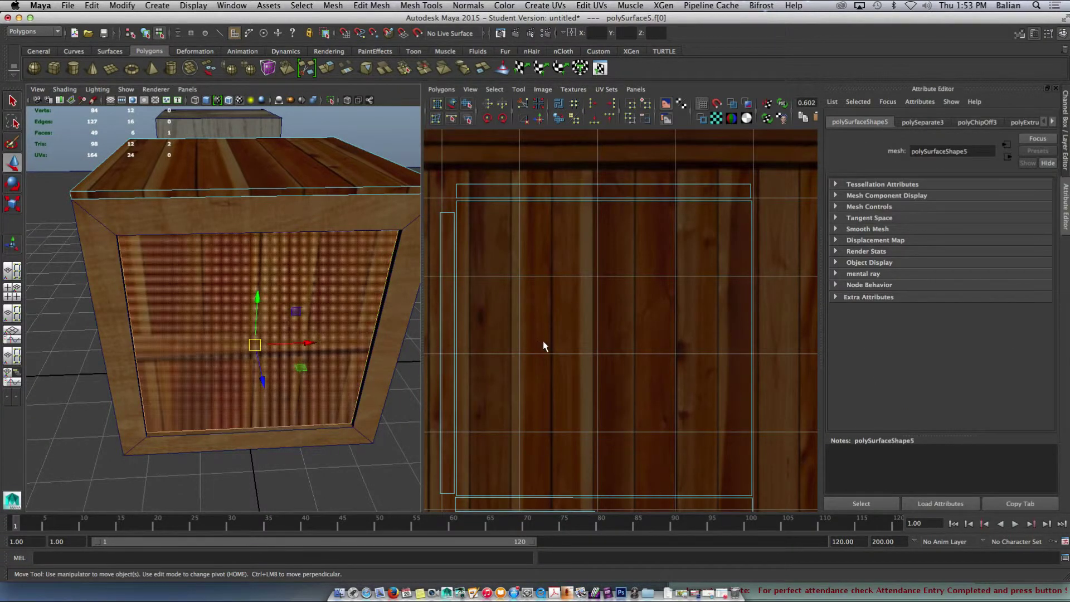
scroll(599, 308, "down", 2)
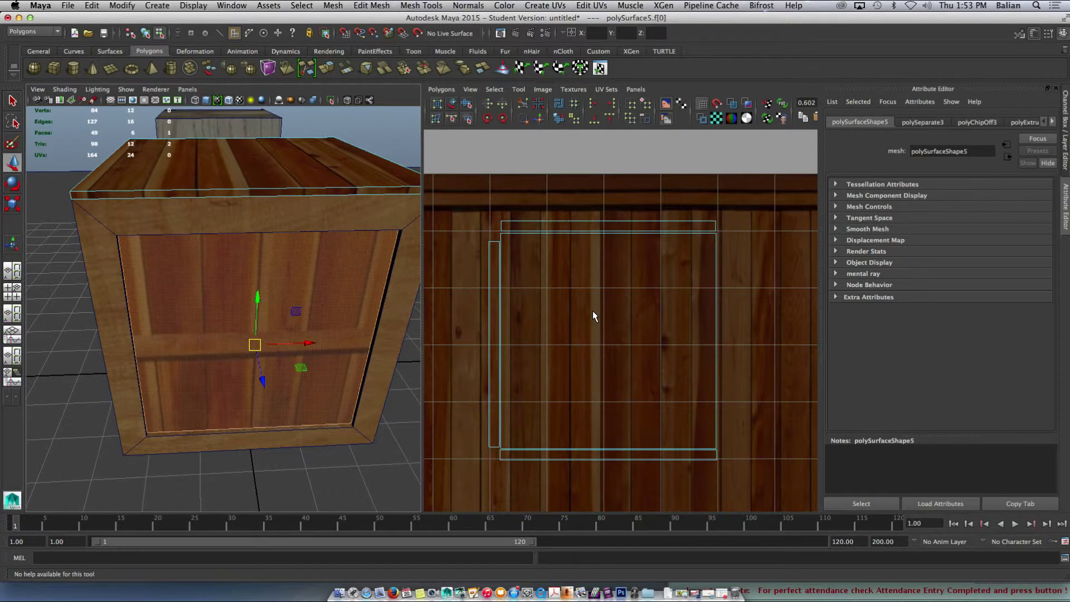
right_click(592, 312)
left_click(593, 338)
left_click(597, 333)
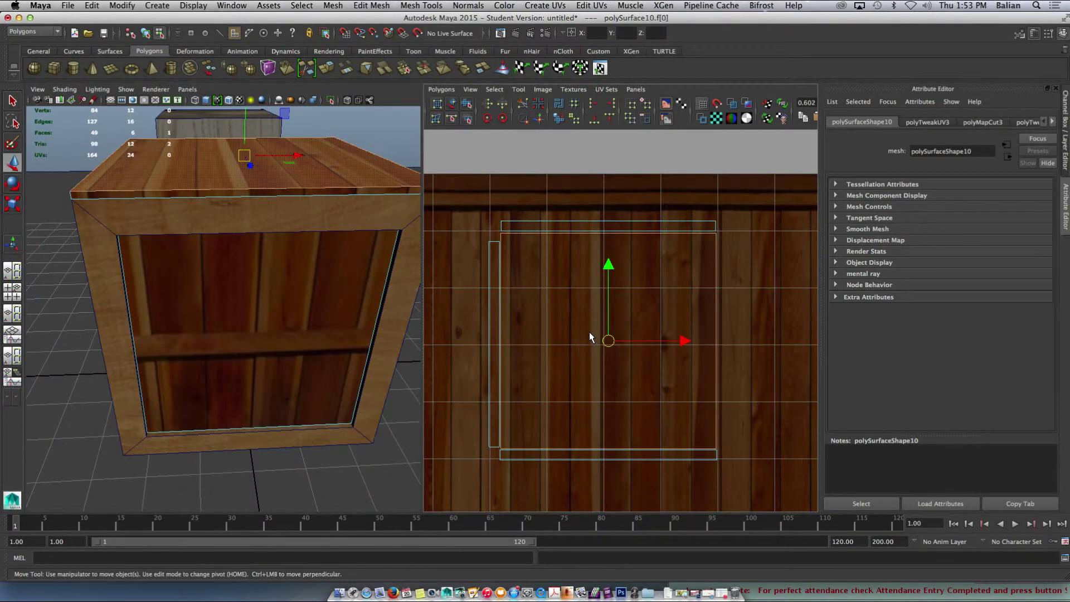
scroll(590, 332, "down", 4)
left_click(615, 445)
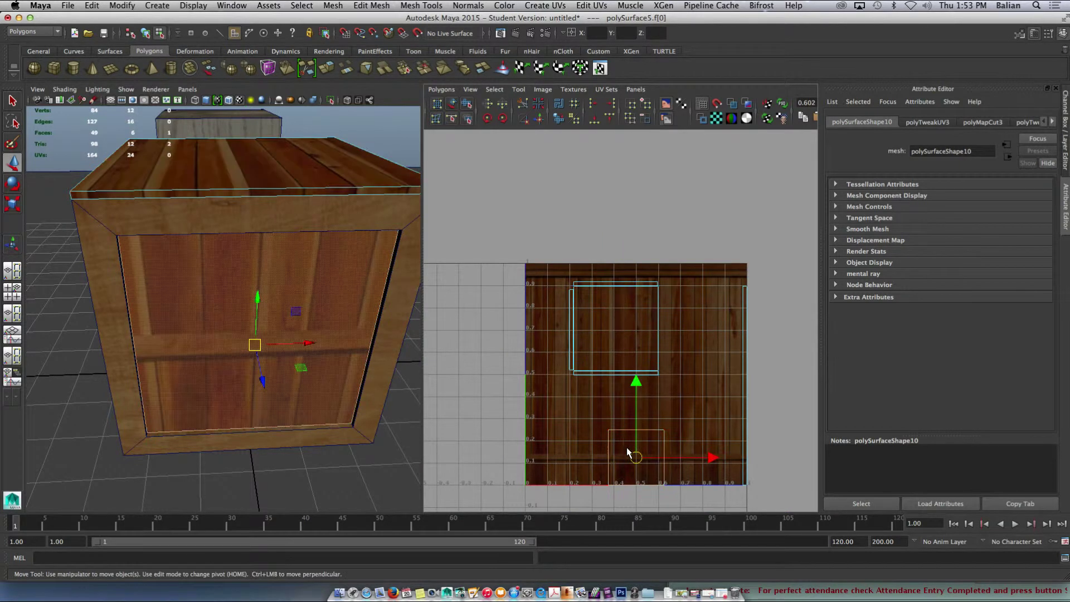
mouse_move(634, 396)
left_mouse_down()
mouse_move(627, 308)
mouse_move(618, 385)
left_mouse_up()
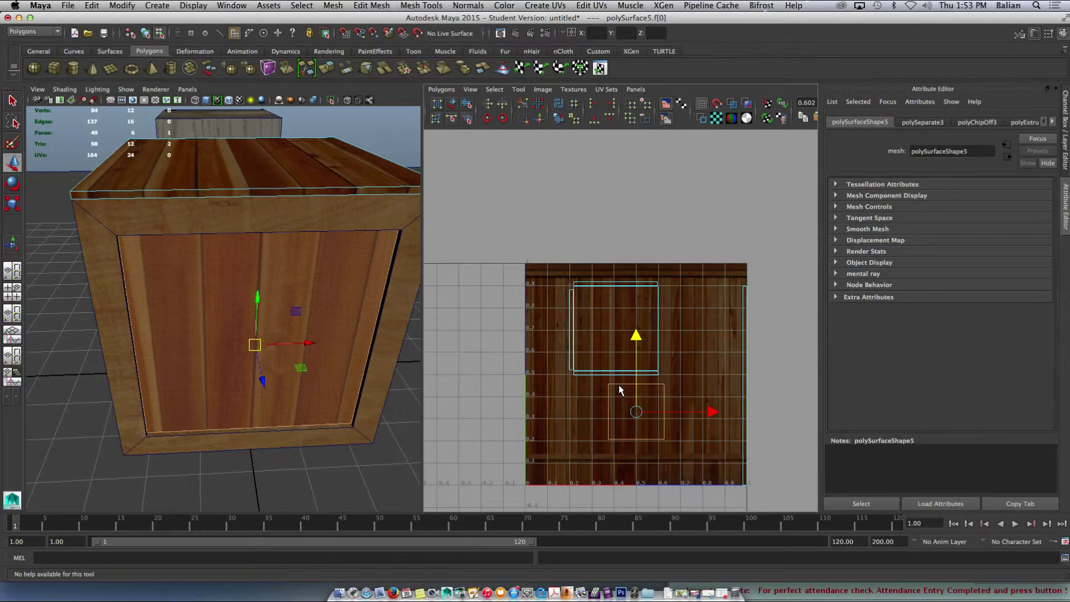
left_click_drag(683, 411, 663, 417)
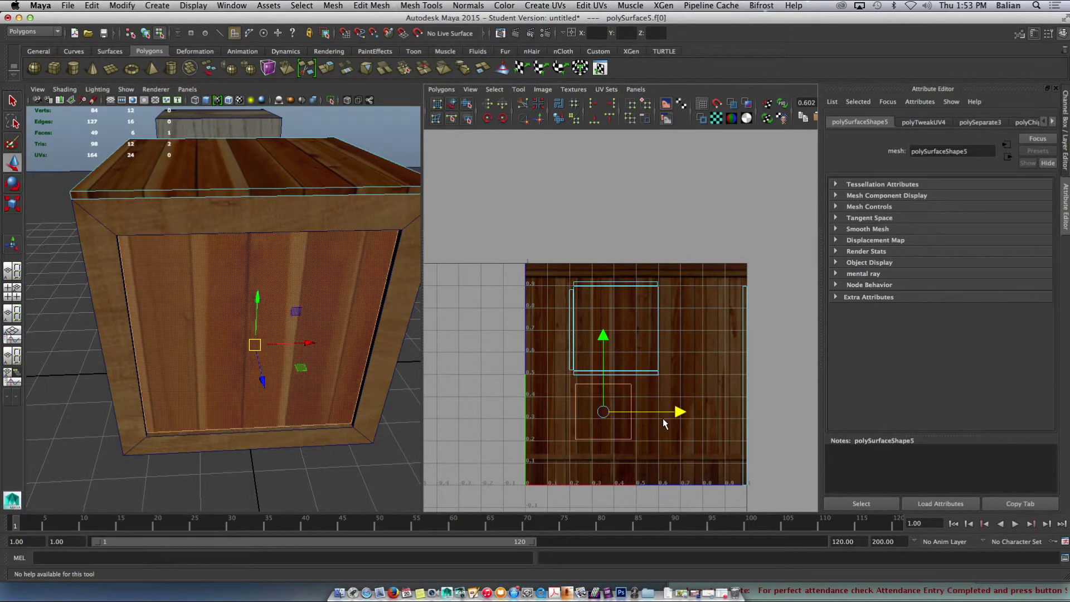
Step: Rotate the front panel's UV shell 90 degrees so its planks run horizontally
scroll(638, 353, "up", 3)
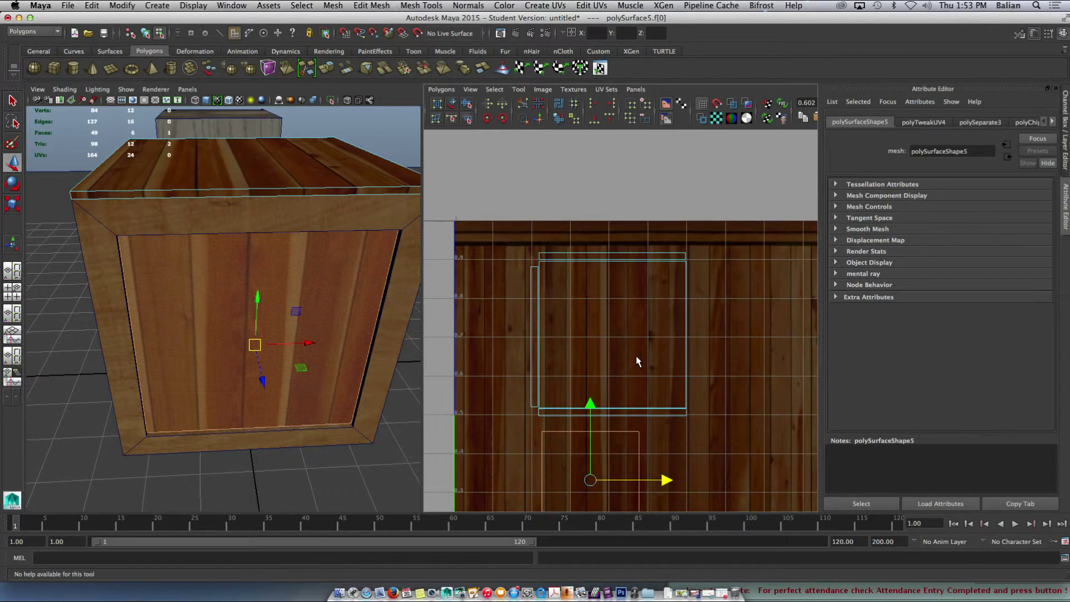
middle_click_drag(637, 361, 628, 217, "alt")
scroll(628, 218, "up", 2)
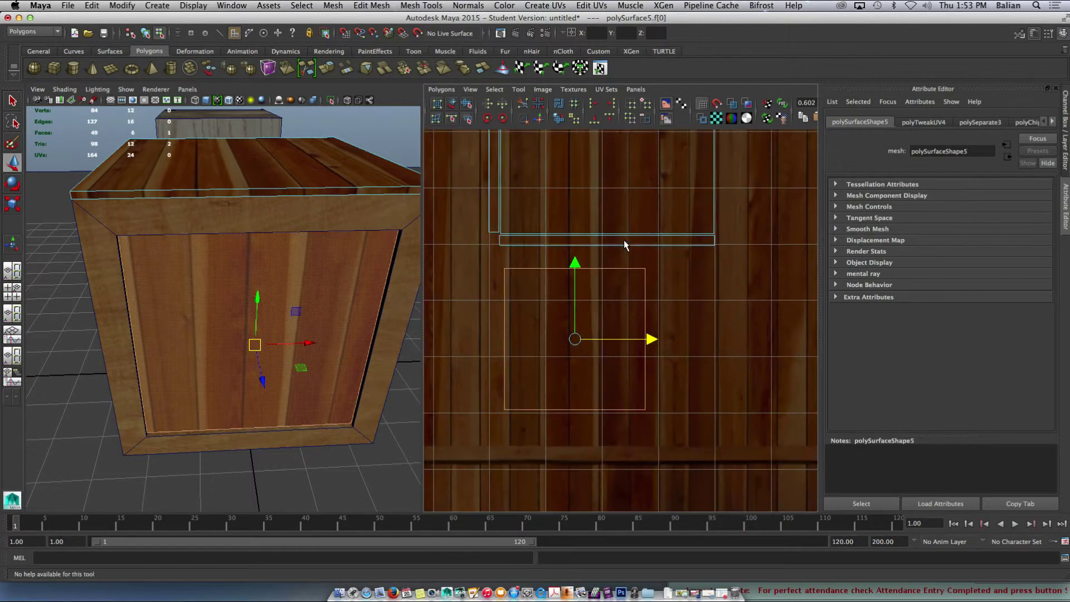
scroll(624, 241, "up", 1)
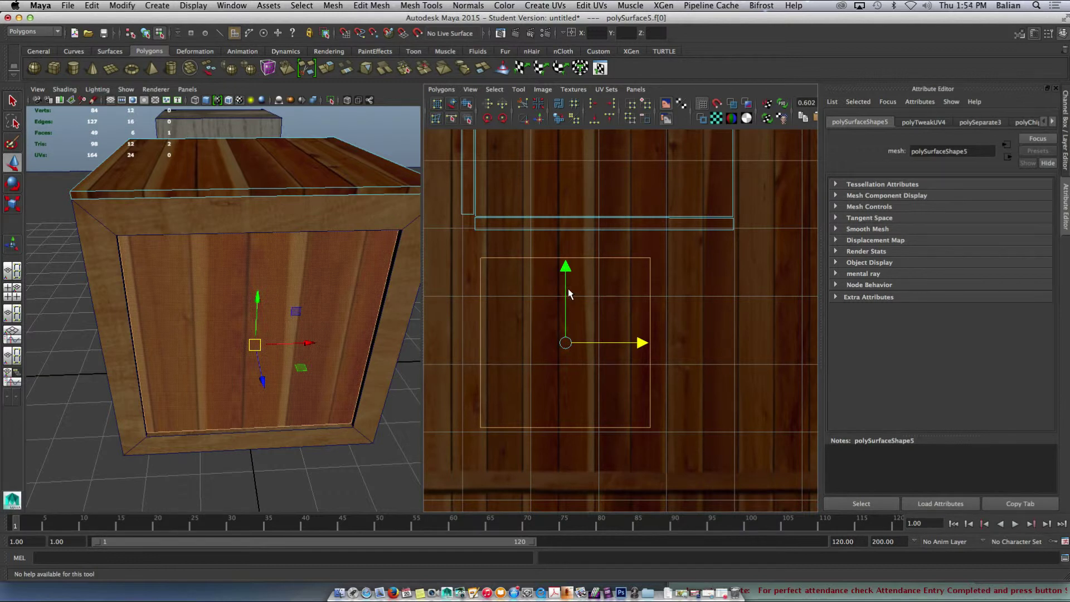
key("e")
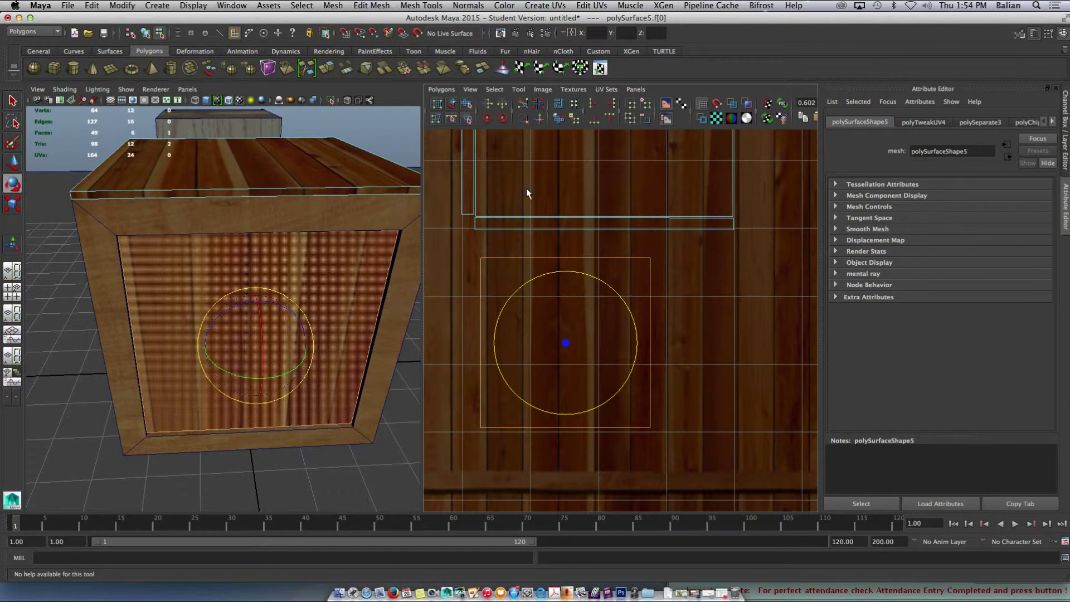
left_click(501, 118)
left_click(501, 118)
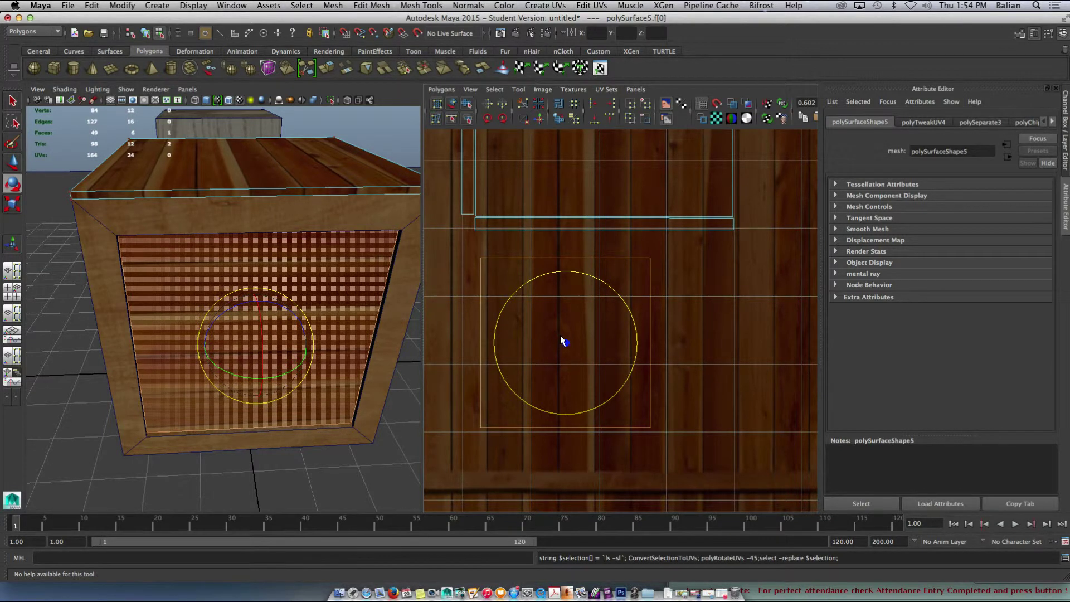
Step: Stretch the front panel's UV shell horizontally and enlarge it uniformly to cover more planks
key("r")
left_click_drag(639, 345, 654, 344)
scroll(632, 350, "down", 3)
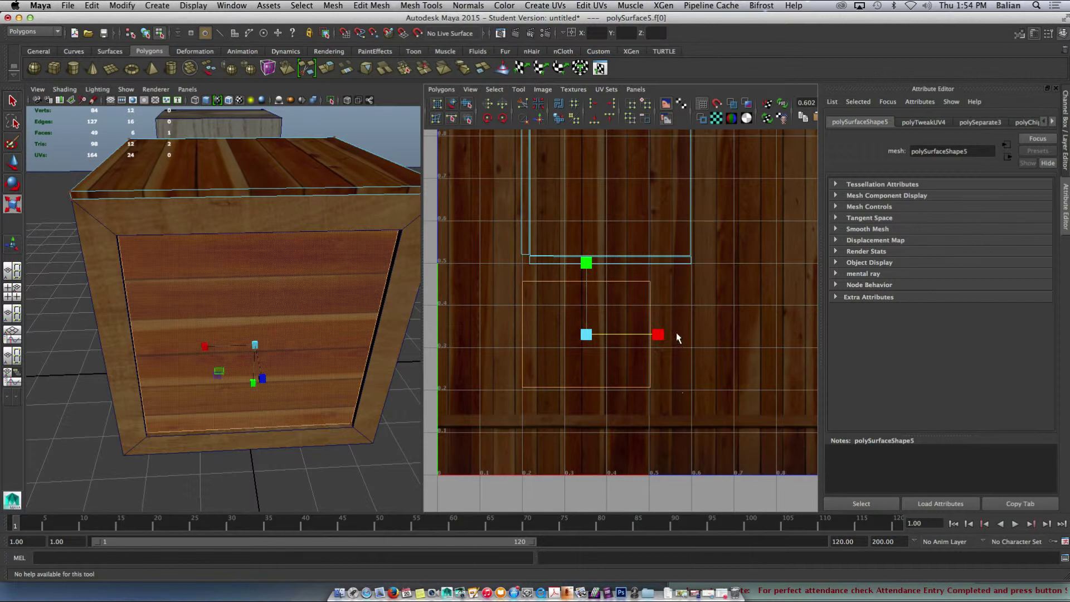
left_click_drag(585, 335, 620, 338)
Step: Raise the bottom corner points of the front panel's UV shell to the 0.2 grid line, above the crossbar
right_click_drag(522, 339, 492, 340)
left_click_drag(478, 245, 706, 294)
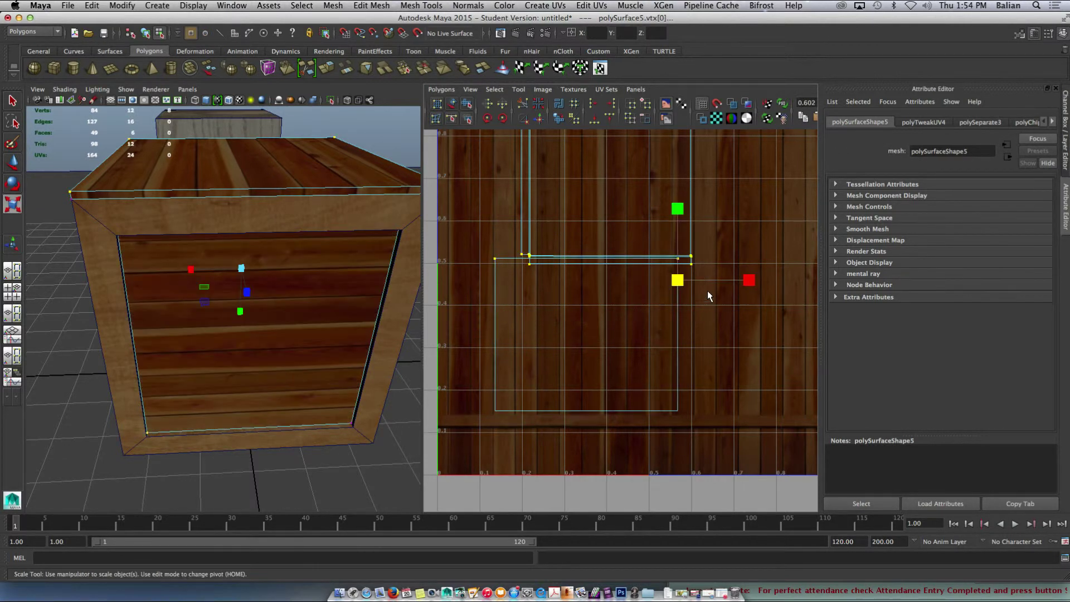
left_click_drag(462, 389, 707, 419)
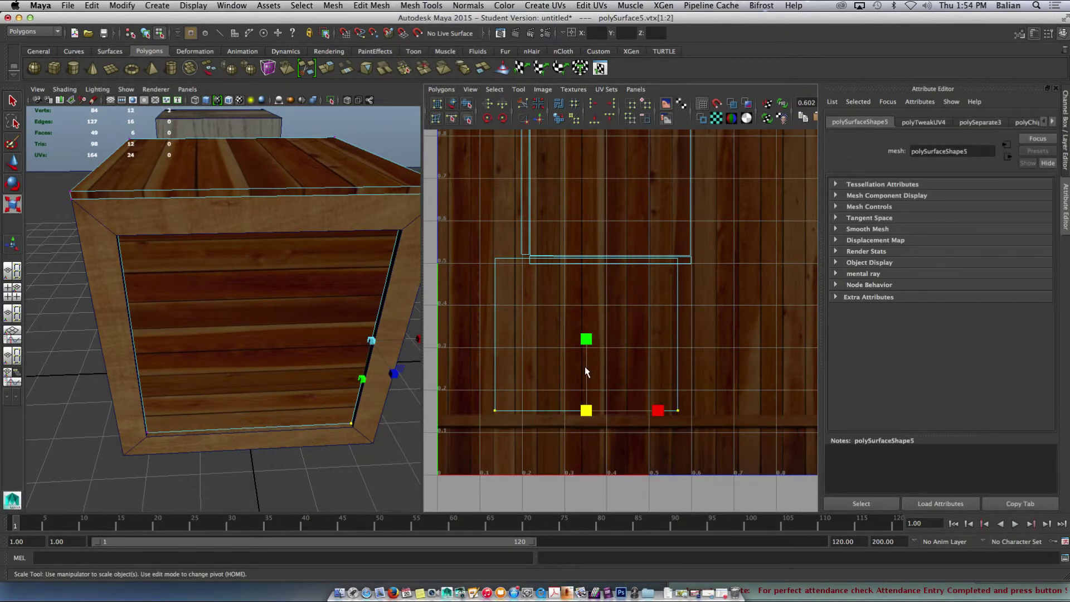
key("w")
left_click_drag(585, 363, 583, 343)
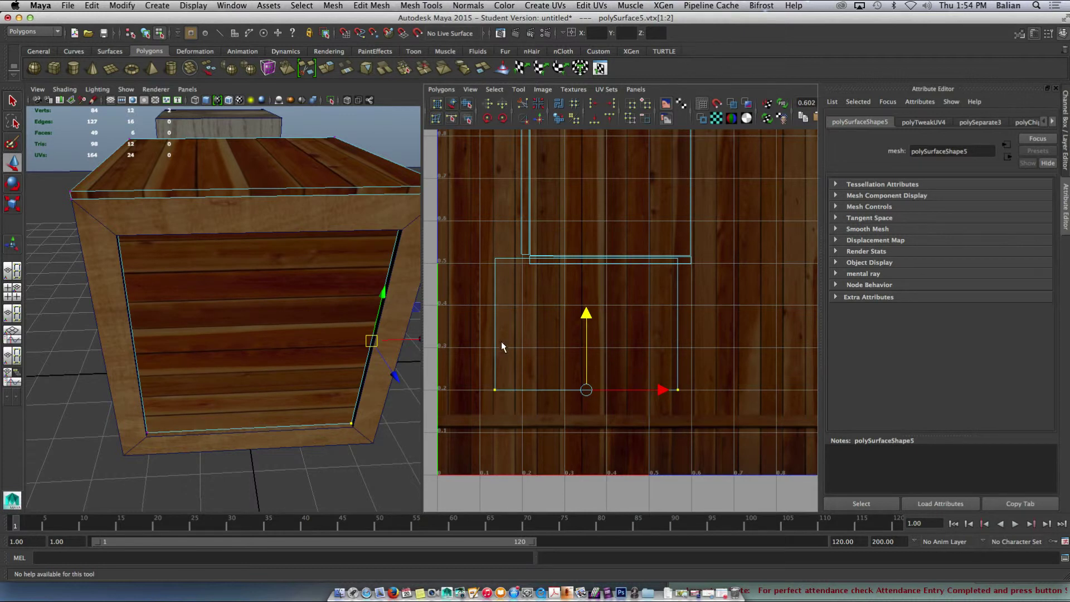
left_click(536, 352)
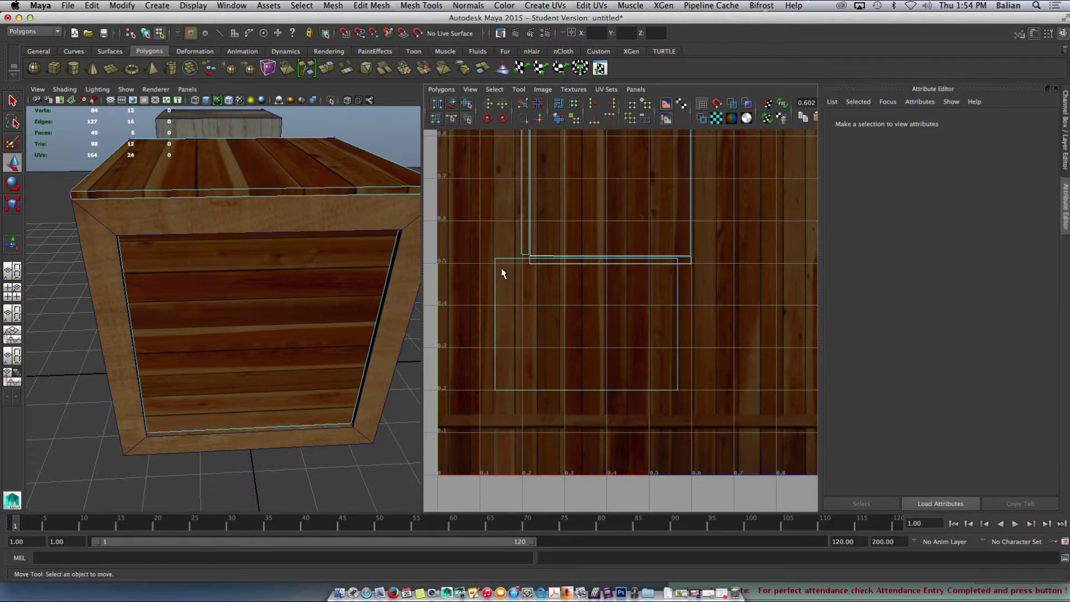
Step: Narrow the front panel's UV shell by moving its left edge points inward to the 0.2 horizontal grid line
left_click_drag(490, 239, 508, 405)
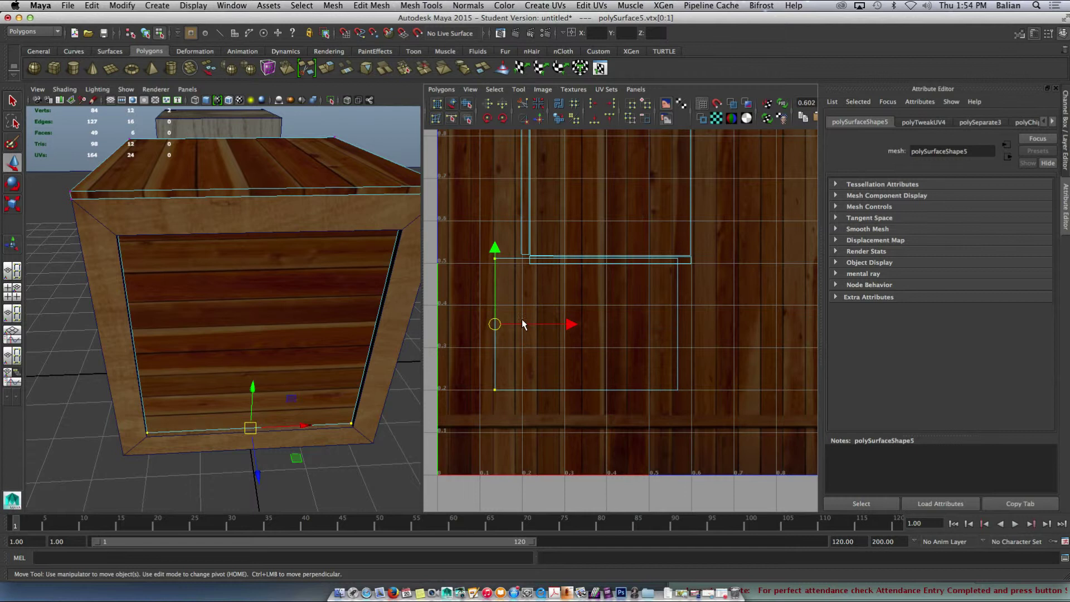
left_click_drag(523, 324, 551, 328)
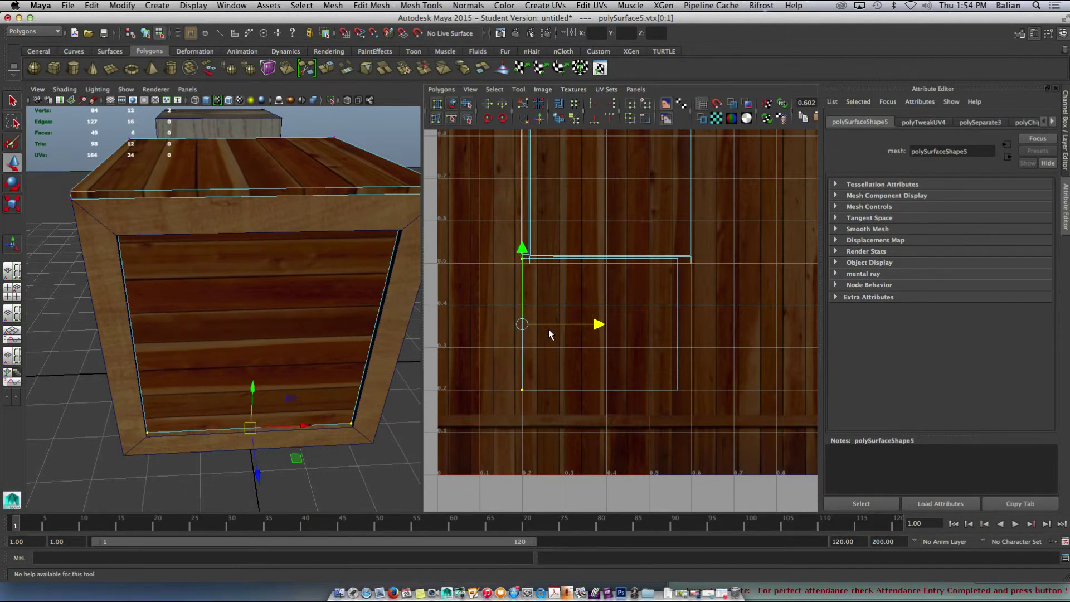
Step: Move the front panel face's whole UV shell onto the lighter planks at the texture's right side, diagonally below the lid's shells, and deselect it
right_click_drag(638, 350, 638, 372)
left_click(638, 346)
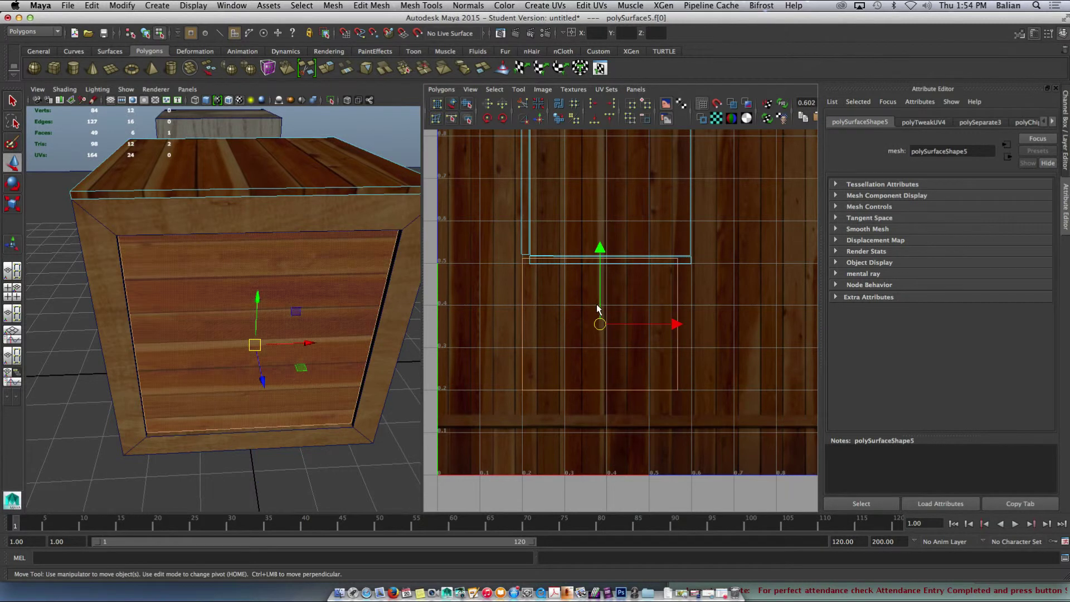
left_click_drag(605, 280, 622, 168)
middle_click_drag(622, 179, 614, 260, "alt")
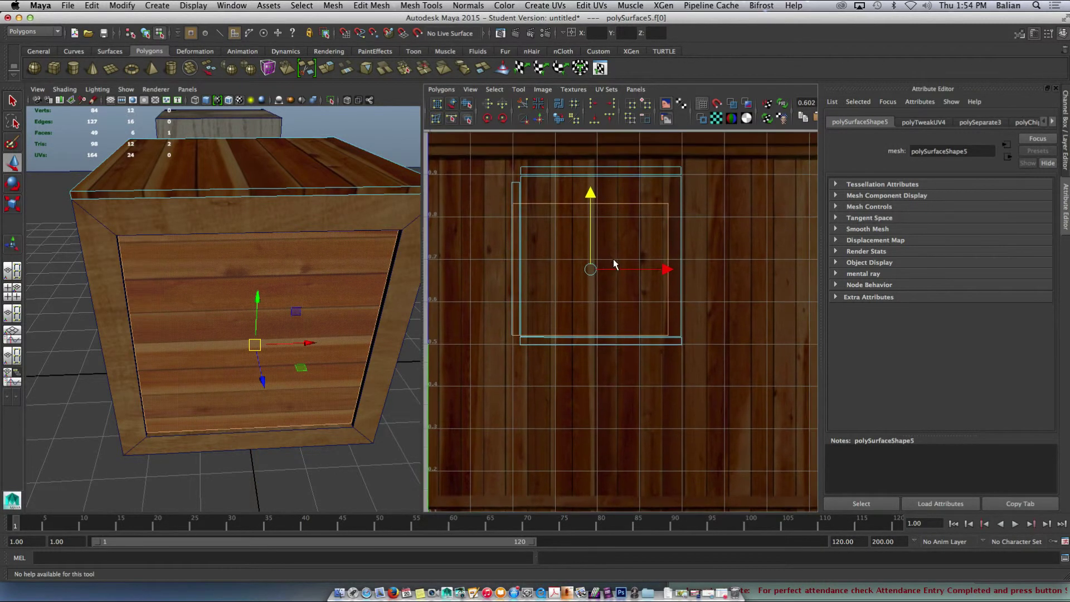
left_click_drag(630, 269, 770, 272)
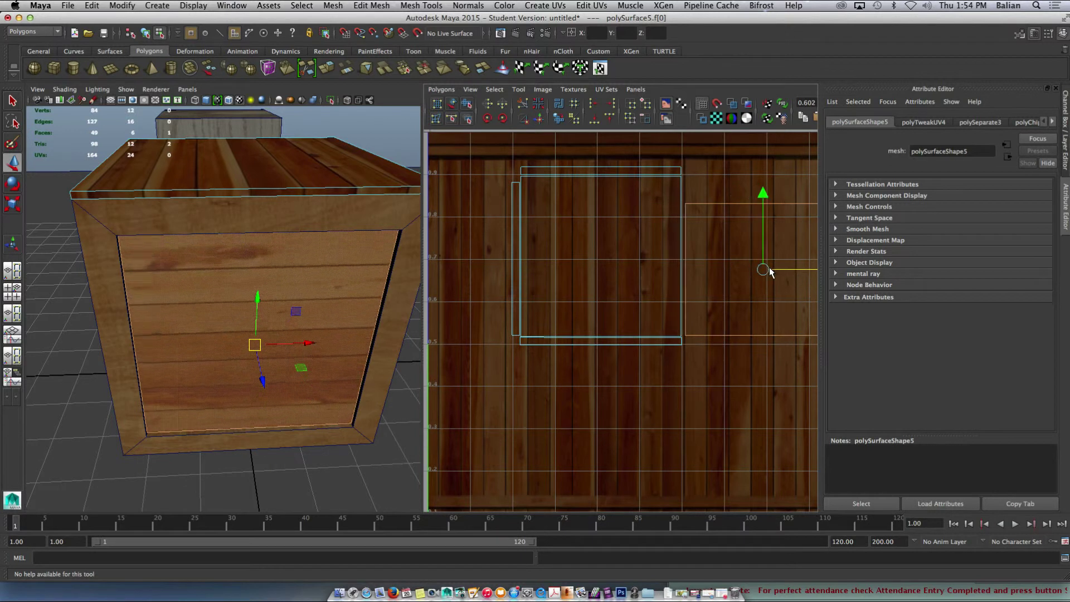
middle_click_drag(657, 245, 559, 247, "alt")
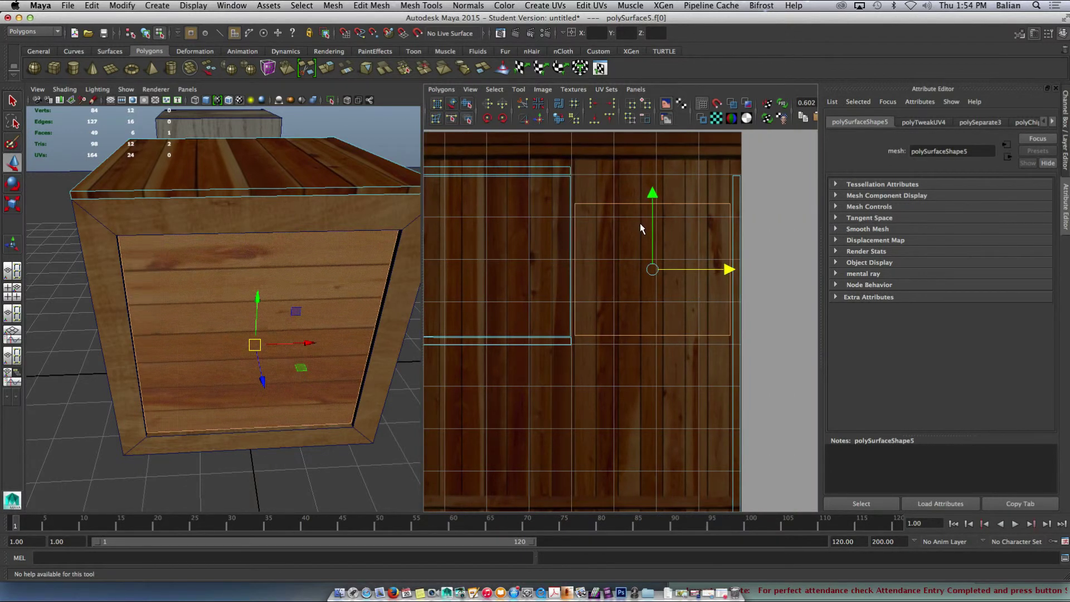
left_click_drag(654, 223, 643, 358)
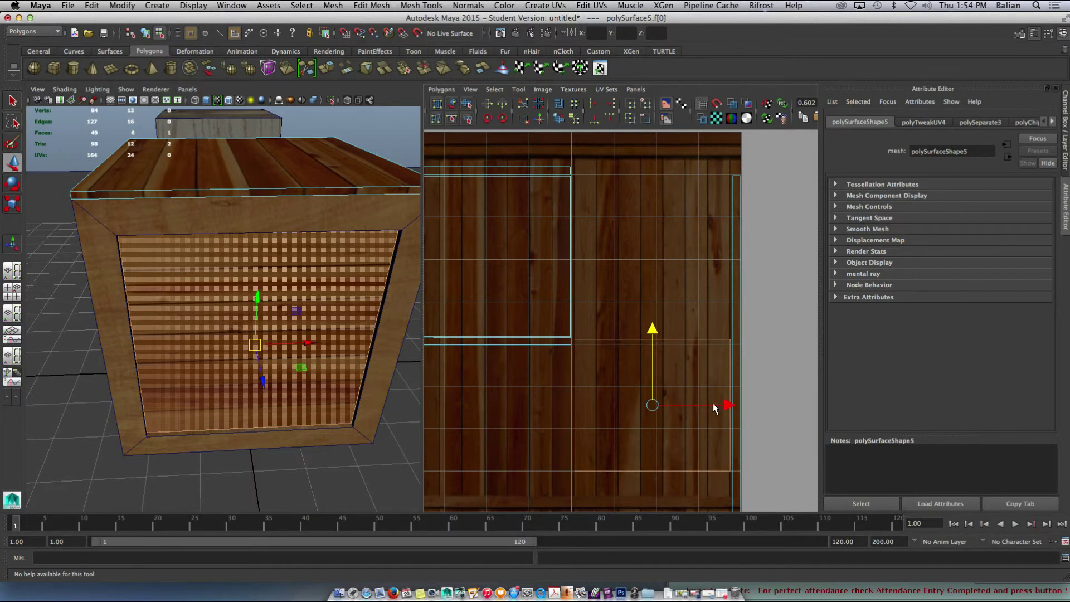
left_click_drag(713, 404, 713, 407)
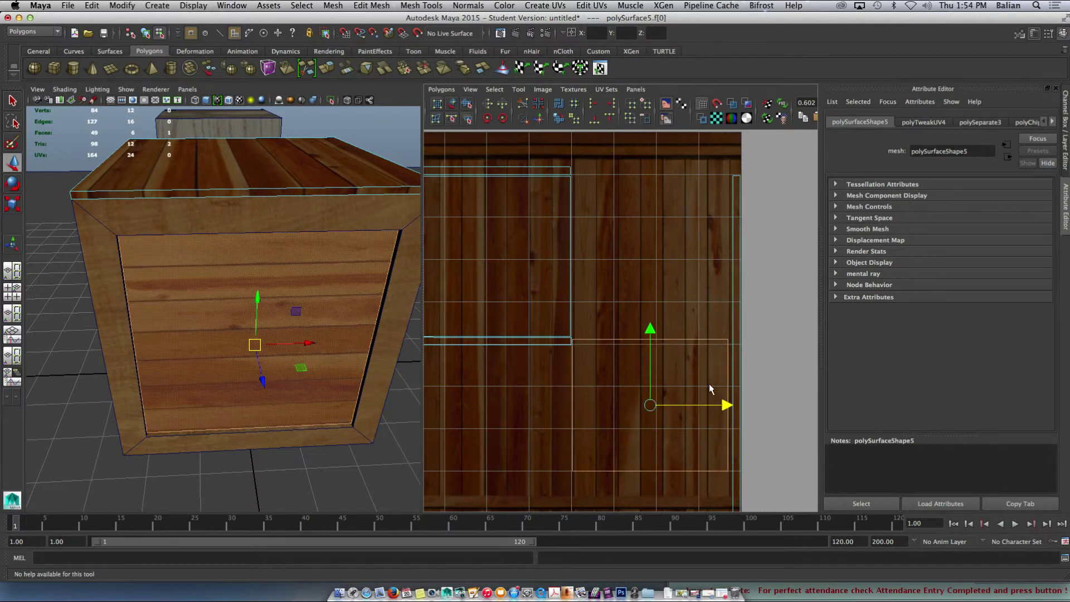
left_click_drag(201, 291, 215, 280, "alt")
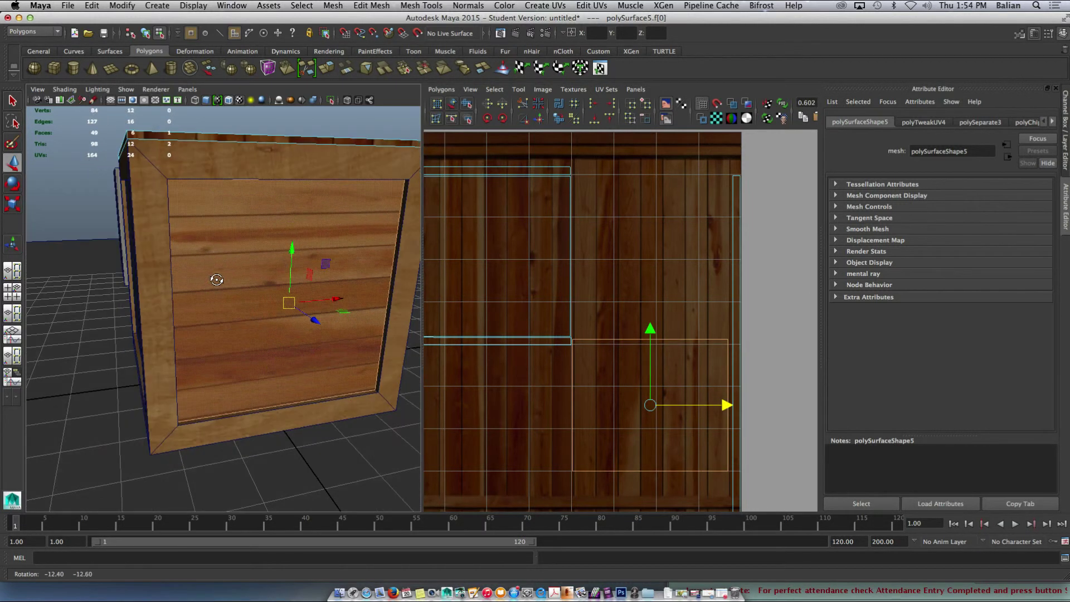
left_click(83, 202)
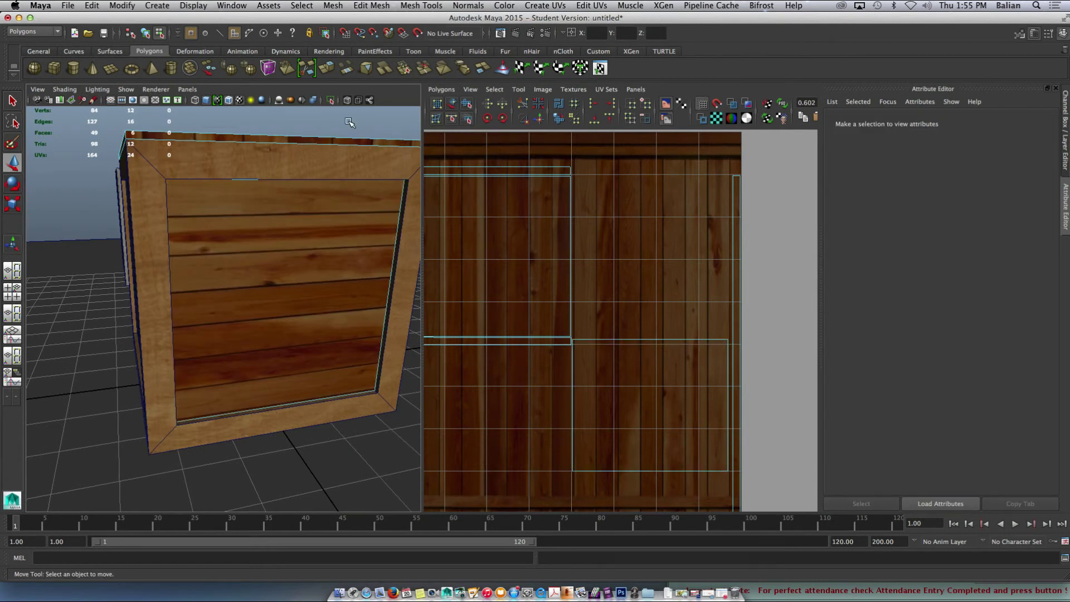
Step: Enlarge the perspective view, frame both crates from a corner angle and render the current frame
key("space")
scroll(454, 251, "down", 5, "alt")
mouse_move(453, 252)
left_mouse_down("alt")
mouse_move(442, 232)
mouse_move(491, 251)
left_mouse_up("alt")
mouse_move(490, 251)
right_mouse_down("alt")
mouse_move(473, 254)
mouse_move(541, 139)
right_mouse_up("alt")
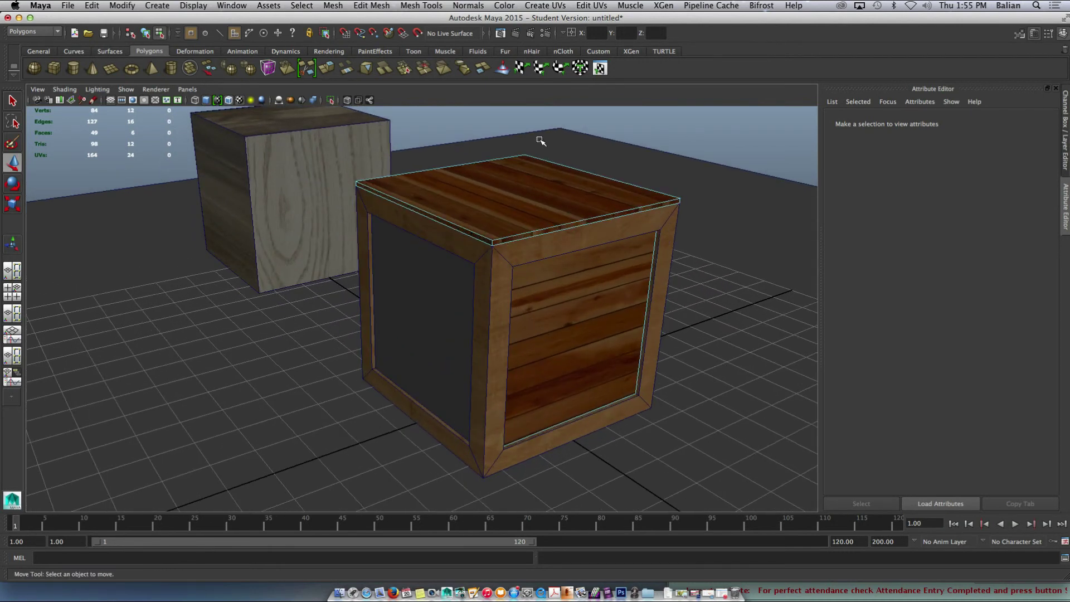
left_click(514, 32)
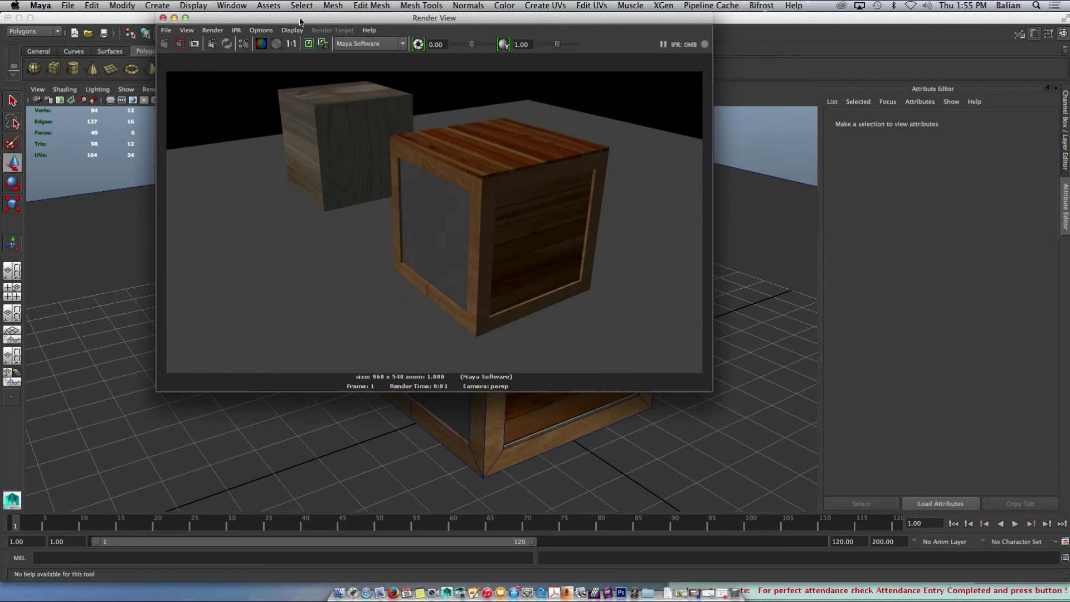
Step: Switch the renderer to mental ray and render the two crates again
left_click(374, 43)
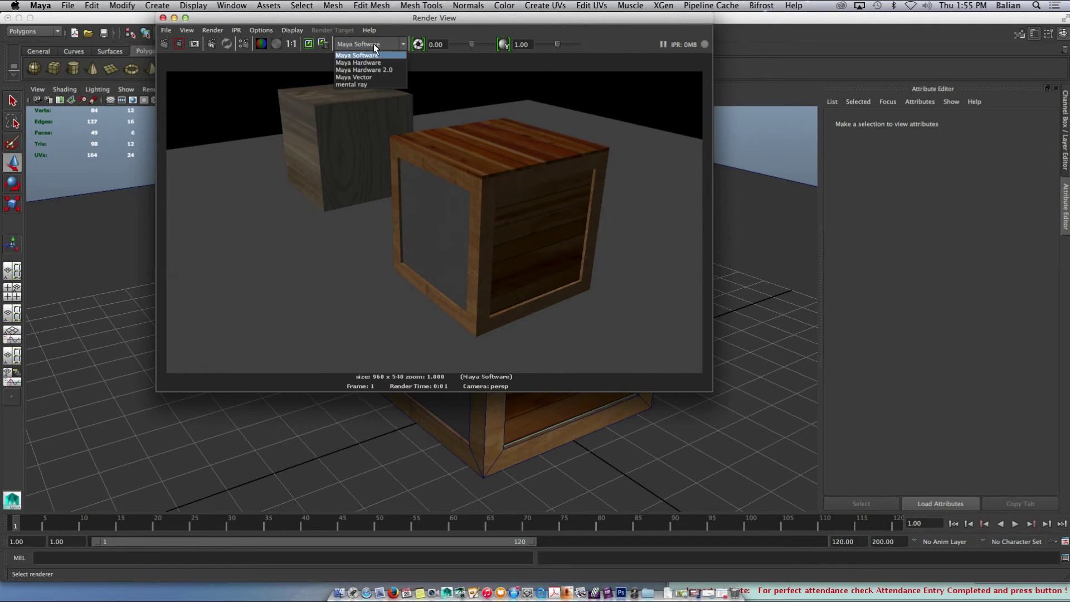
left_click(360, 85)
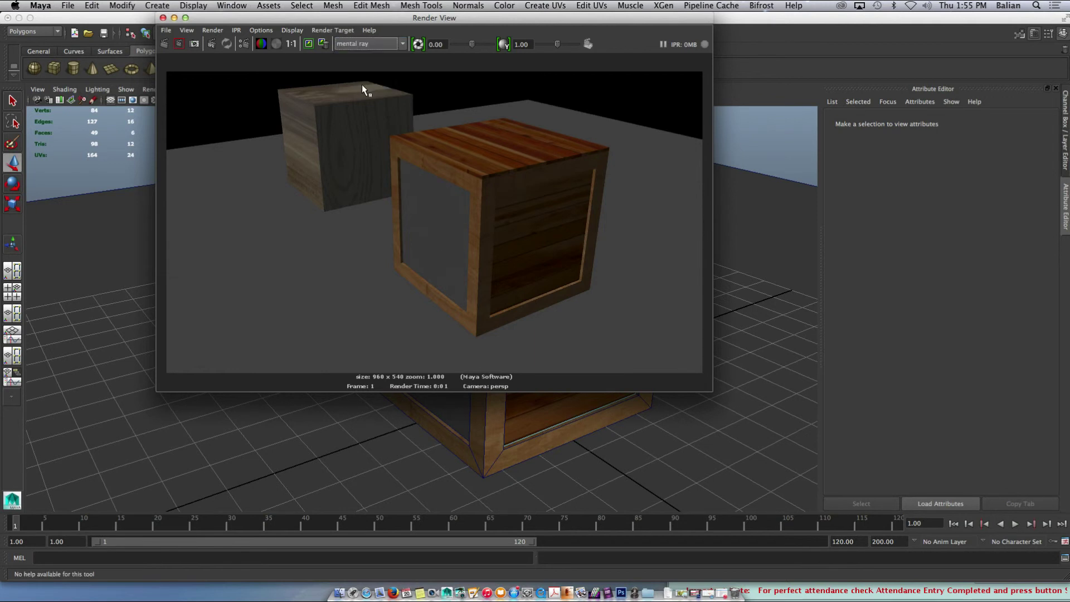
left_click(165, 44)
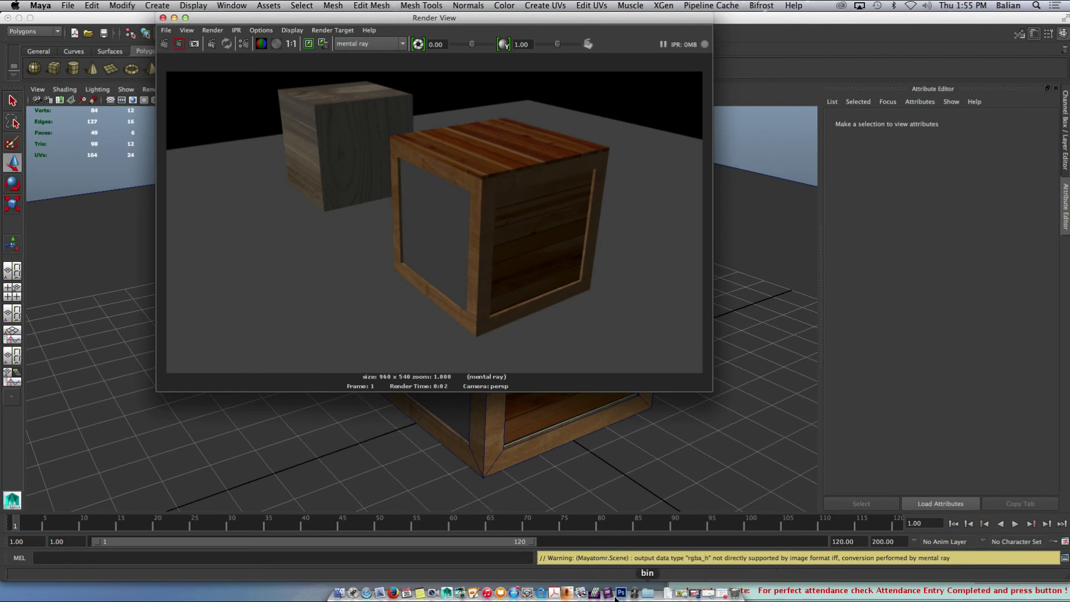
left_click(595, 593)
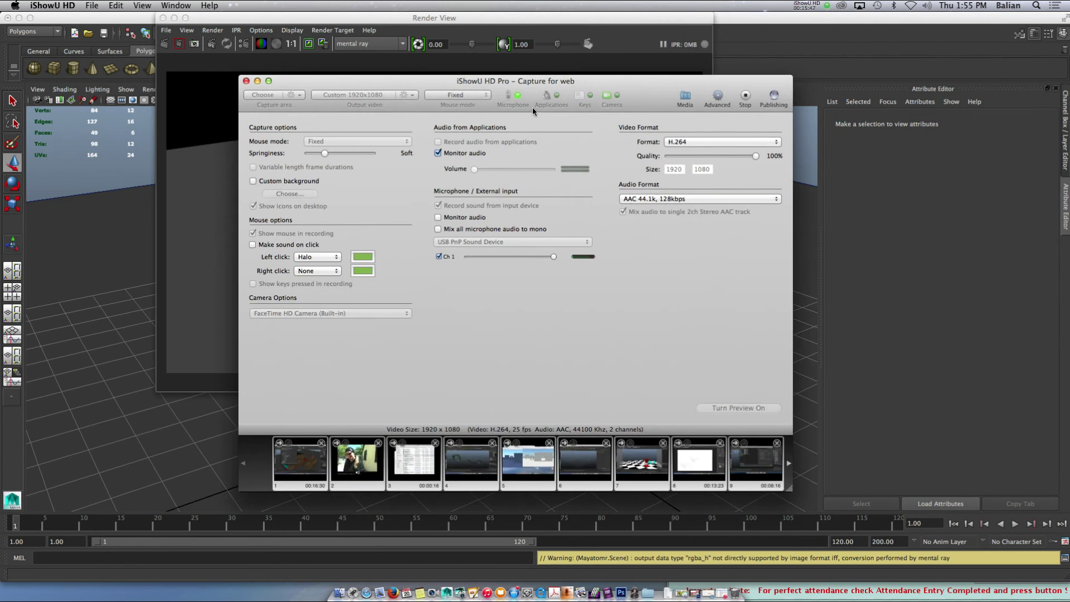